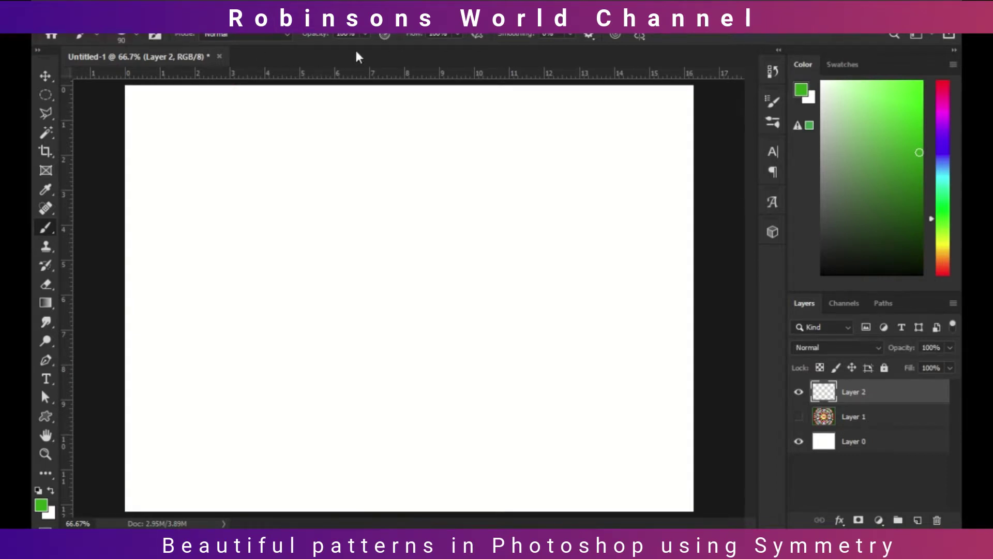
- Create a Mandala paint symmetry with ten segments for the brush
click(643, 38)
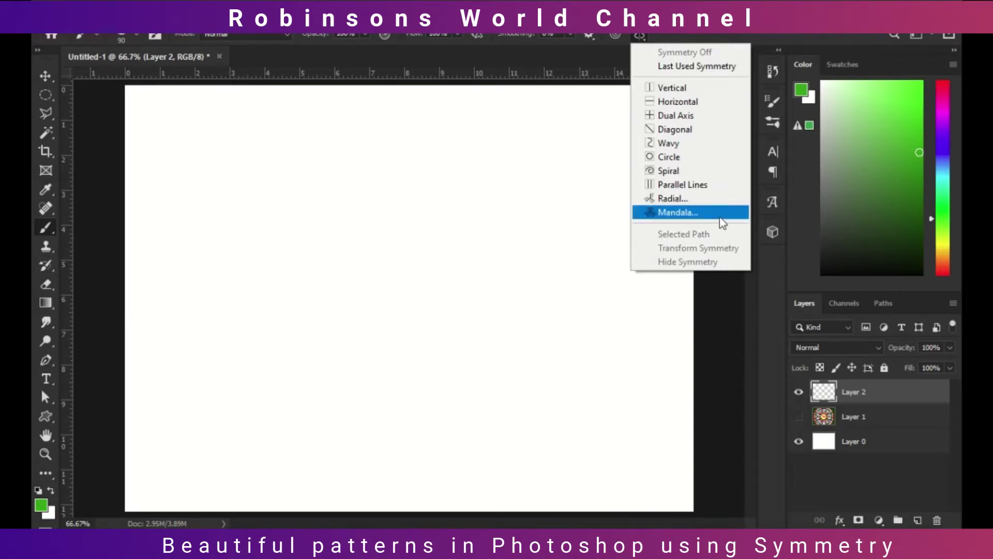
click(676, 214)
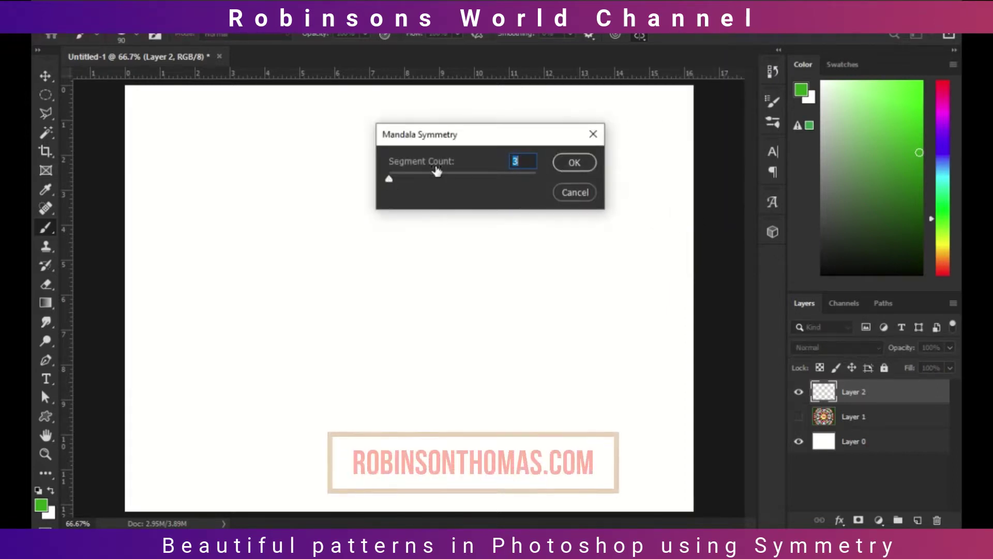
drag(387, 178, 564, 192)
click(569, 163)
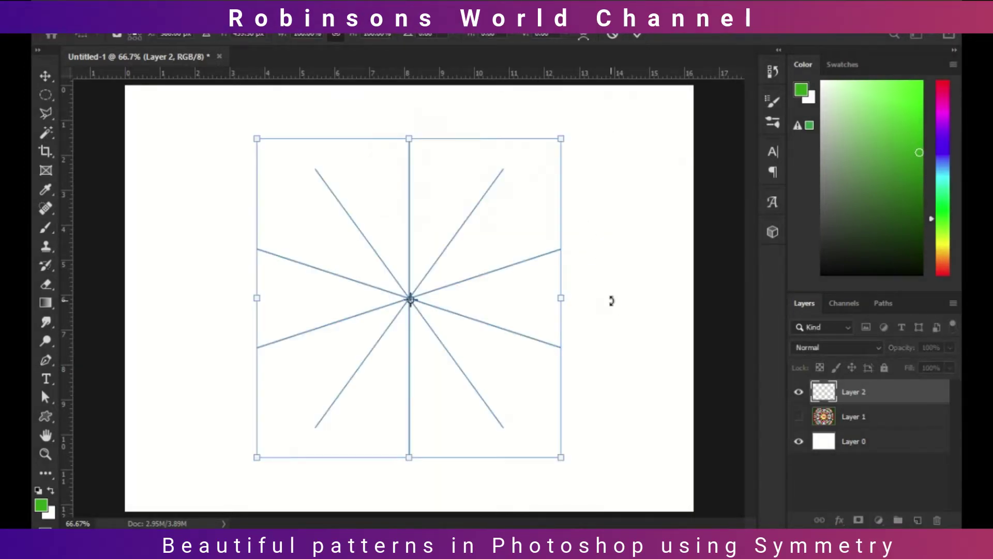
- Centre the mandala guide horizontally on the canvas, scale it to the full canvas width and apply the transformation
drag(260, 139, 161, 111)
drag(194, 269, 125, 267)
drag(555, 265, 692, 269)
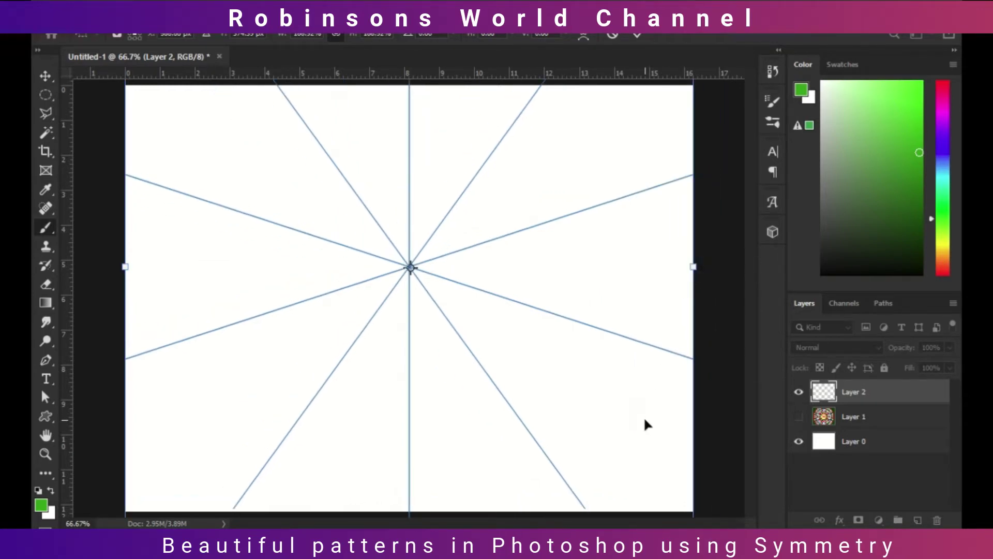
key(Return)
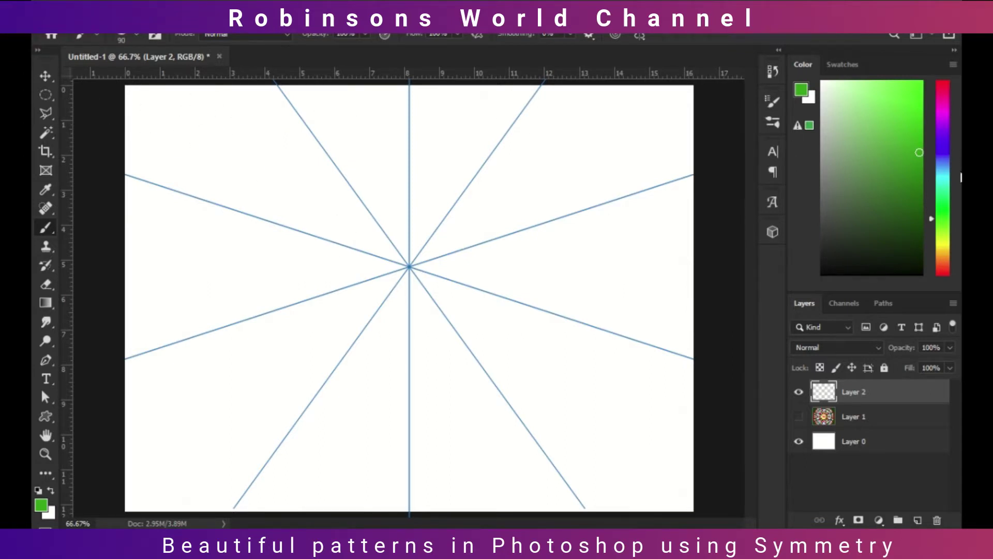
- Paint a bright red scalloped centre with a size 50 brush, surrounded by two rings of rounded petal shapes
click(942, 82)
click(922, 81)
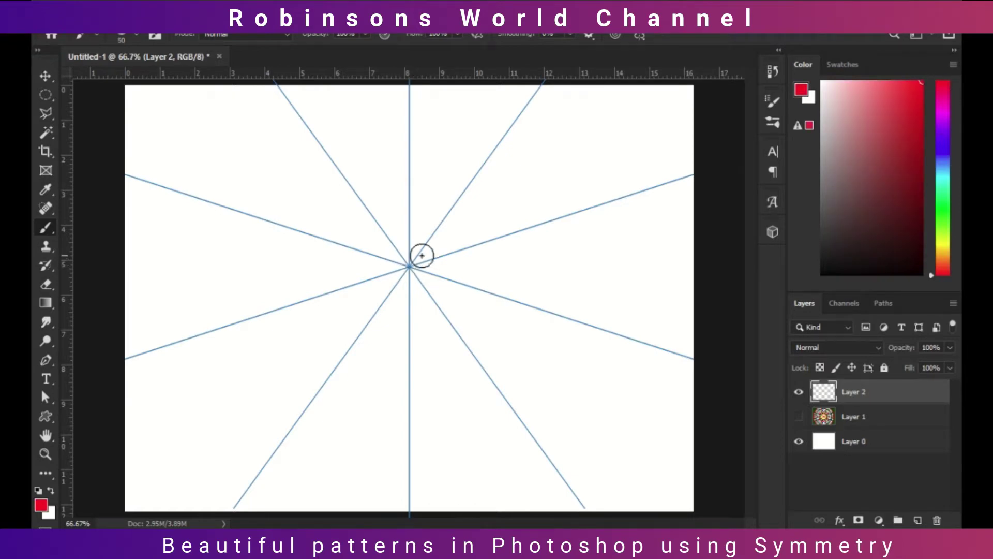
click(409, 267)
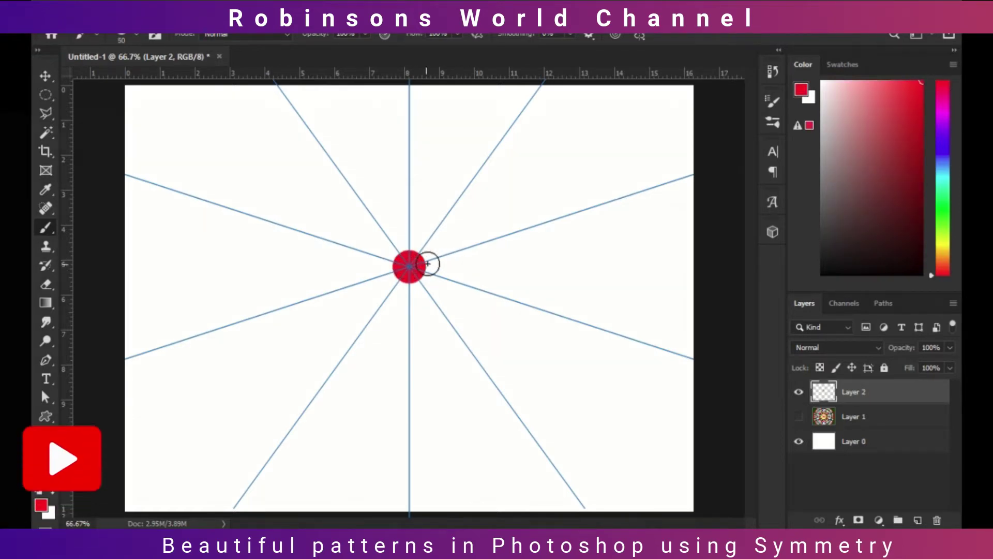
mouse_move(418, 260)
mouse_down()
mouse_move(443, 226)
mouse_move(471, 213)
mouse_move(473, 178)
mouse_move(443, 193)
mouse_up()
mouse_move(512, 184)
mouse_down()
mouse_move(563, 166)
mouse_move(538, 193)
mouse_move(553, 155)
mouse_up()
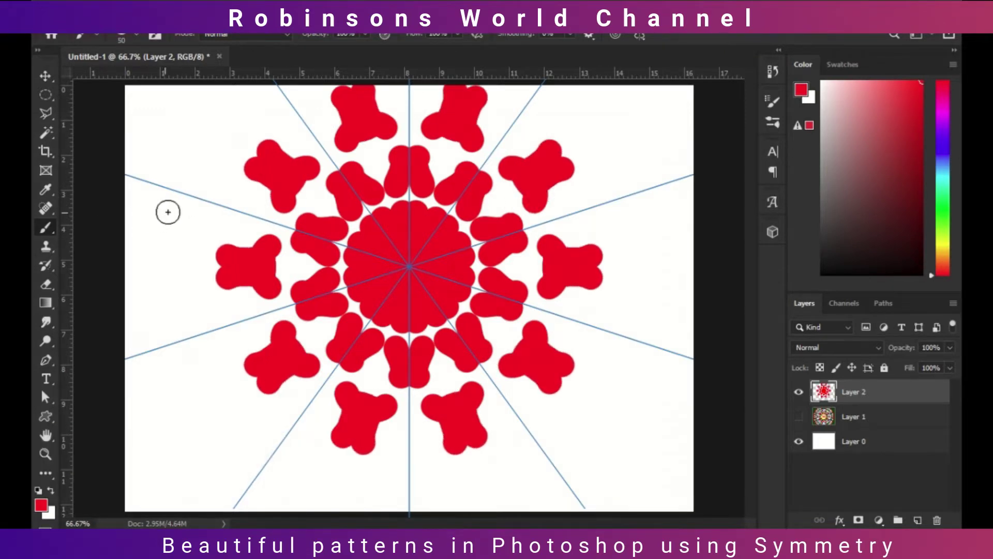
- Reduce the brush to size 35 and add small red lobes, curved dashes, an outer decagon with stubs, and dots around the pattern
key(bracketleft)
key(bracketleft)
key(bracketleft)
mouse_move(247, 202)
mouse_down()
mouse_move(233, 218)
mouse_move(237, 203)
mouse_up()
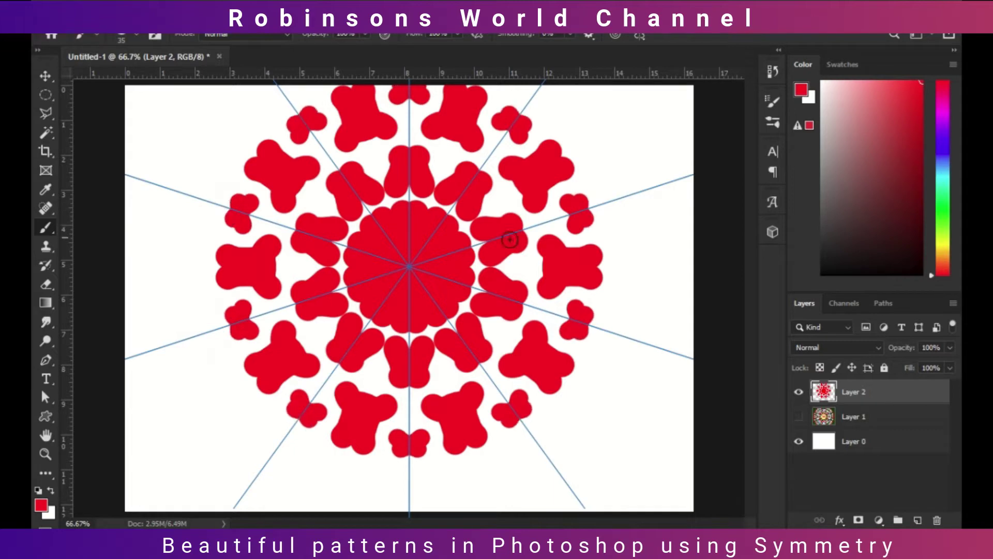
mouse_move(620, 206)
mouse_down()
mouse_move(610, 240)
mouse_move(619, 229)
mouse_up()
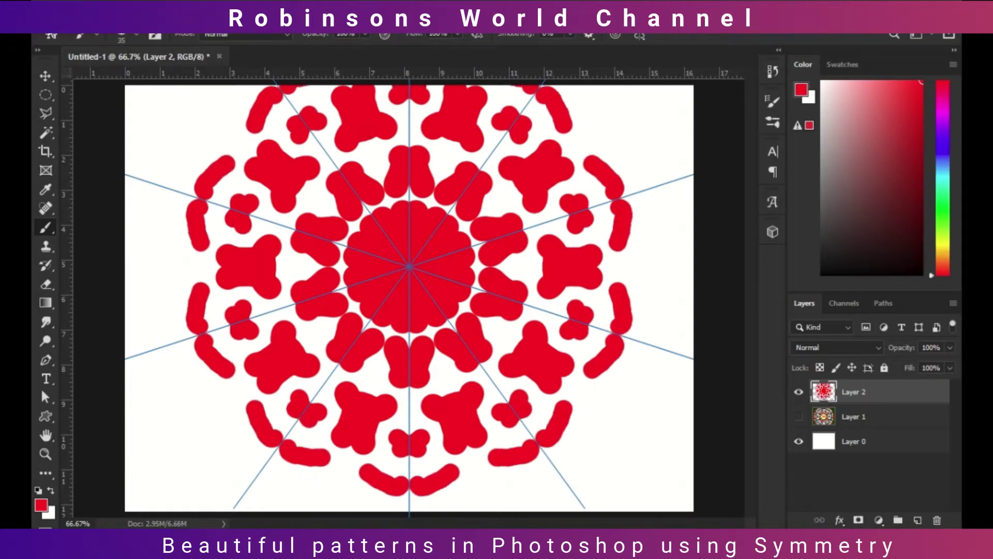
mouse_move(165, 178)
mouse_down()
mouse_move(167, 258)
mouse_move(140, 266)
mouse_up()
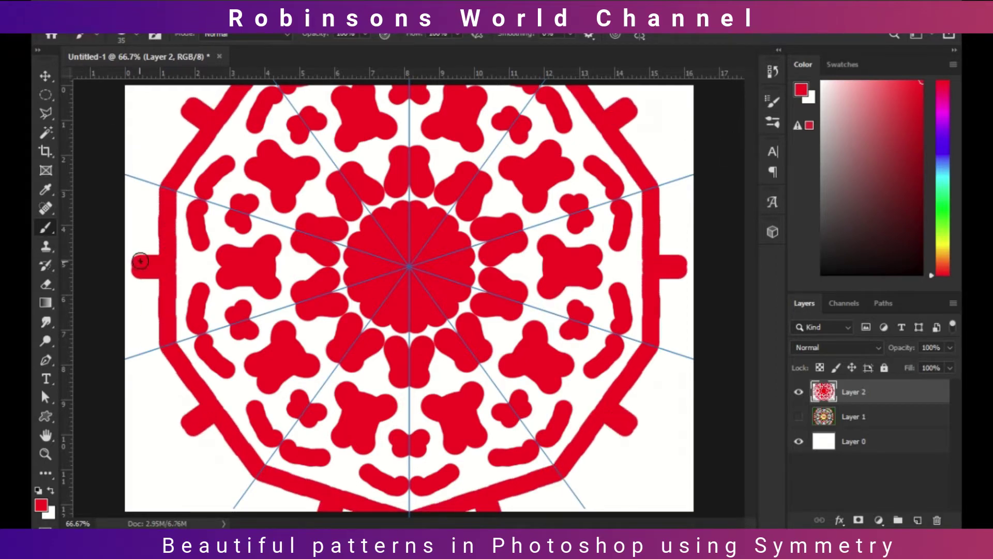
click(666, 138)
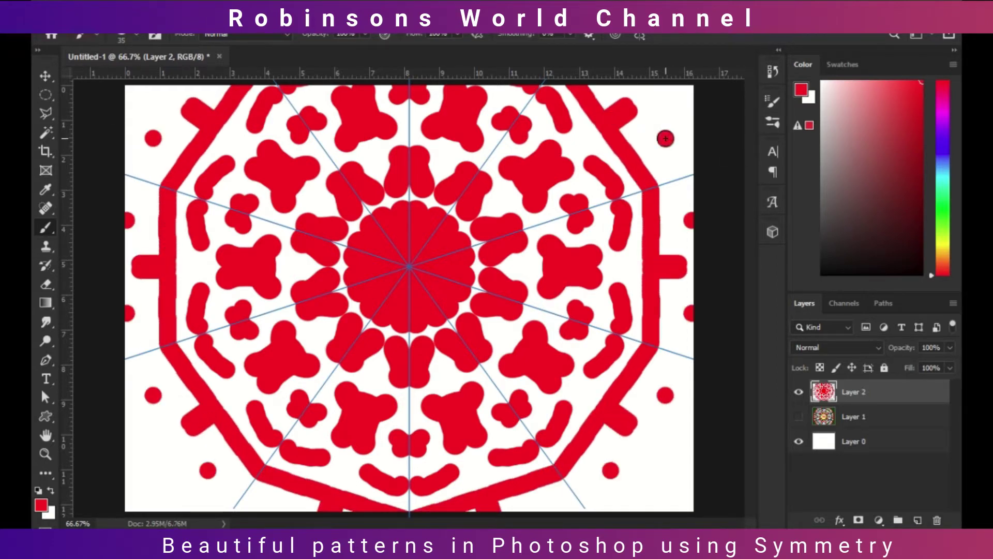
- Paint a yellow flower ring over the red centre and a yellow circular band around the inner petals
click(947, 244)
mouse_move(437, 275)
mouse_down()
mouse_move(435, 262)
mouse_move(452, 281)
mouse_up()
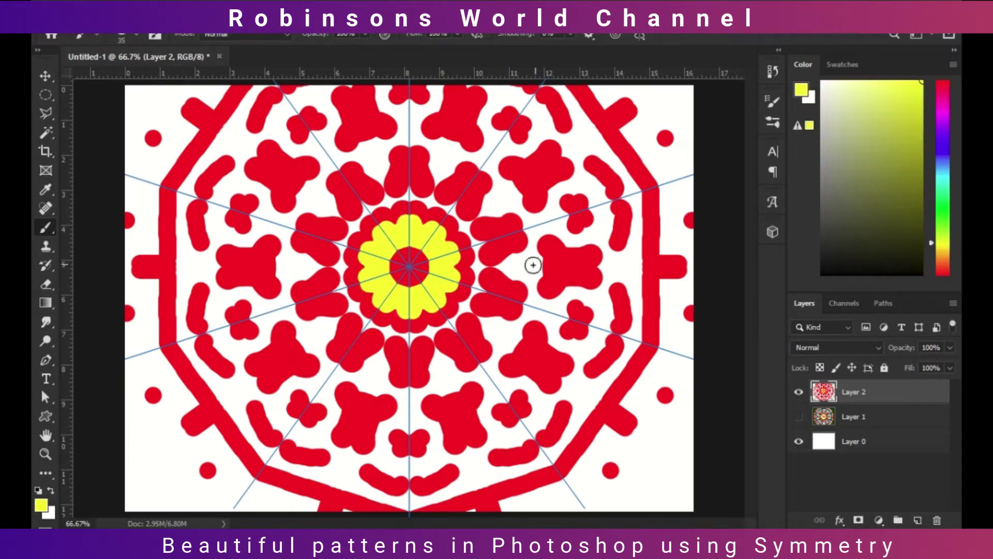
drag(533, 265, 521, 328)
- Enlarge the brush to size 80 and paint a bright green band with an overlapping dark green band around the yellow ring
click(943, 217)
click(908, 106)
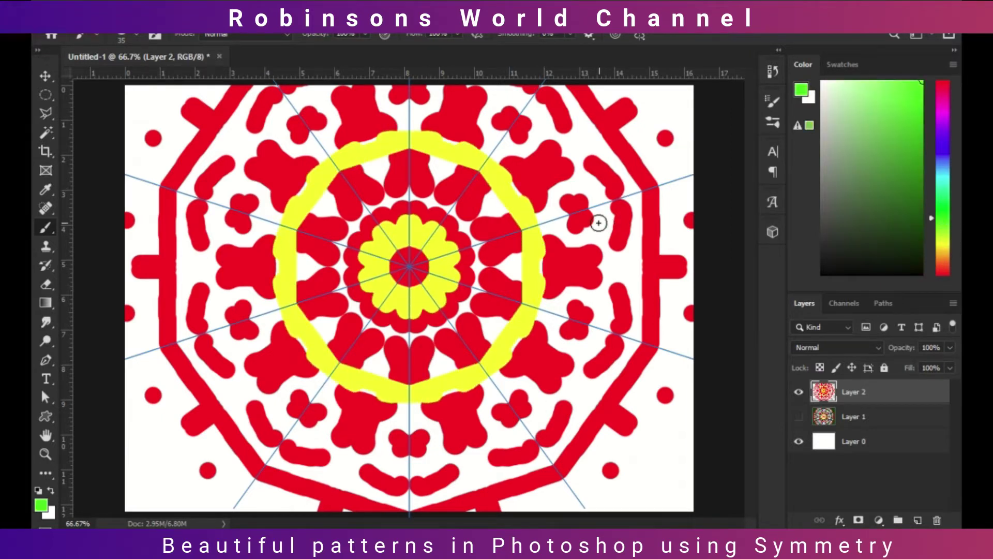
key(bracketright)
key(bracketright)
key(bracketright)
drag(597, 212, 594, 259)
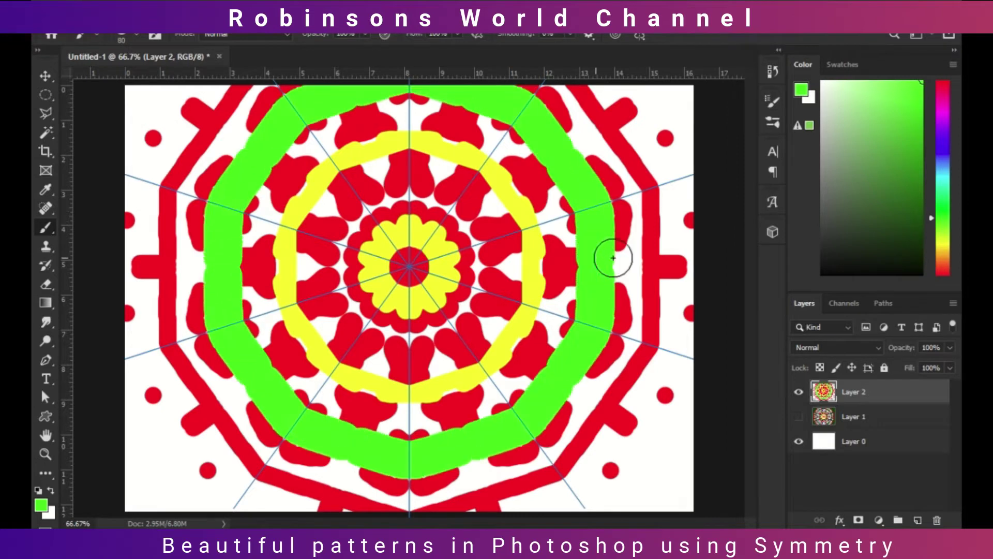
click(917, 237)
drag(610, 209, 607, 326)
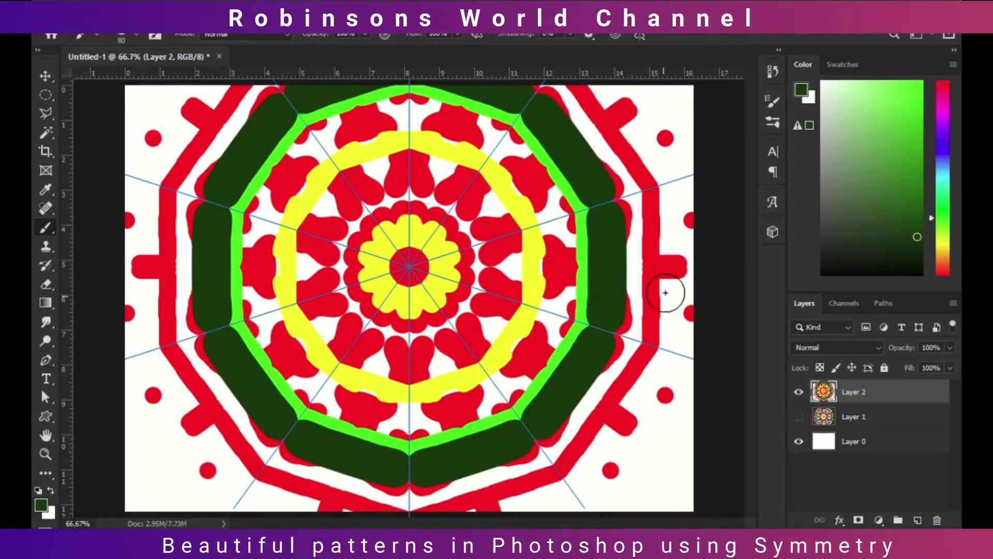
- Decorate the dark green band with bright yellow dashes across the symmetry axes and dots between them, using a size 40 brush
click(946, 243)
key(bracketleft)
key(bracketleft)
key(bracketleft)
key(bracketleft)
click(617, 198)
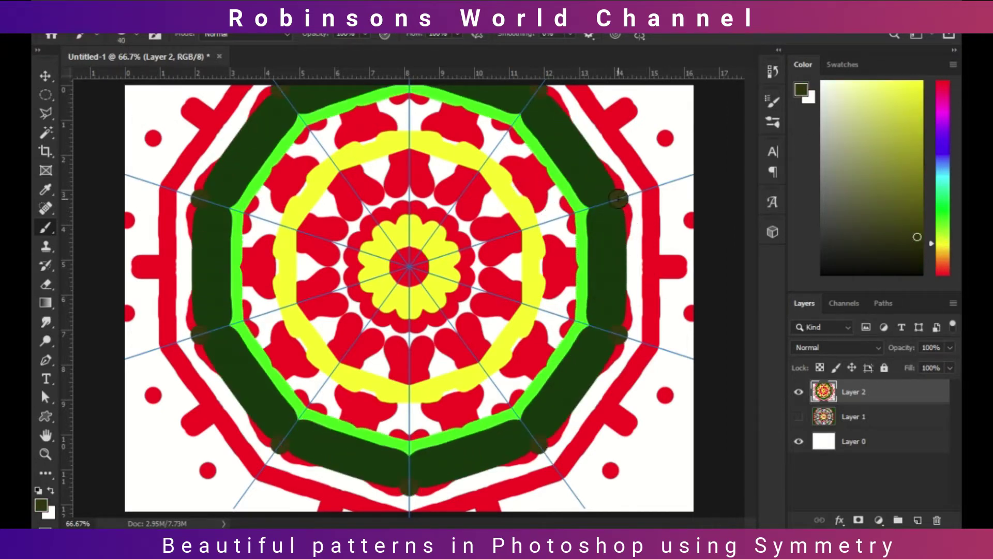
click(918, 86)
drag(609, 183, 621, 221)
click(571, 150)
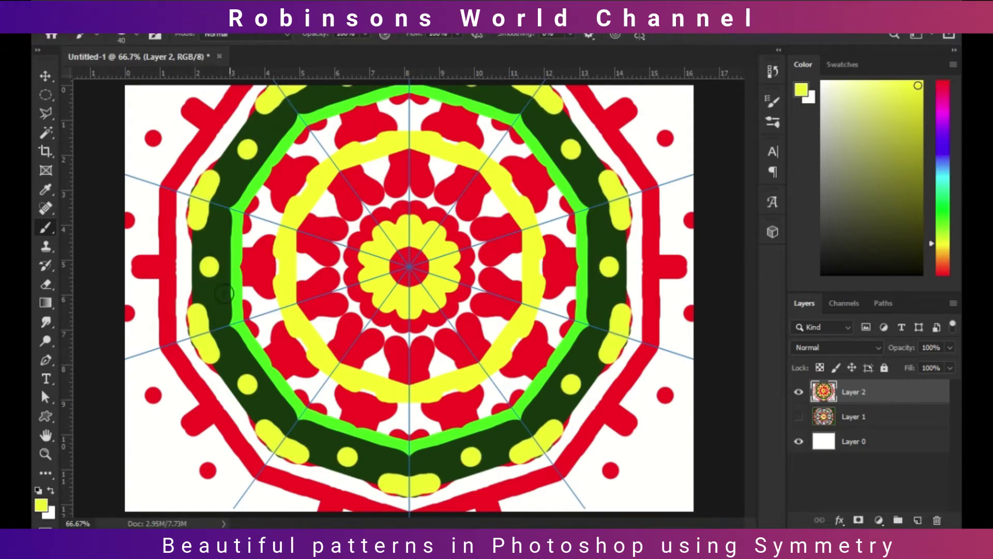
- Add purple V shapes outside the red decagon, filled shapes in the corners, and purple spots on the yellow band and centre
click(942, 116)
mouse_move(151, 109)
mouse_down()
mouse_move(179, 127)
mouse_move(154, 165)
mouse_up()
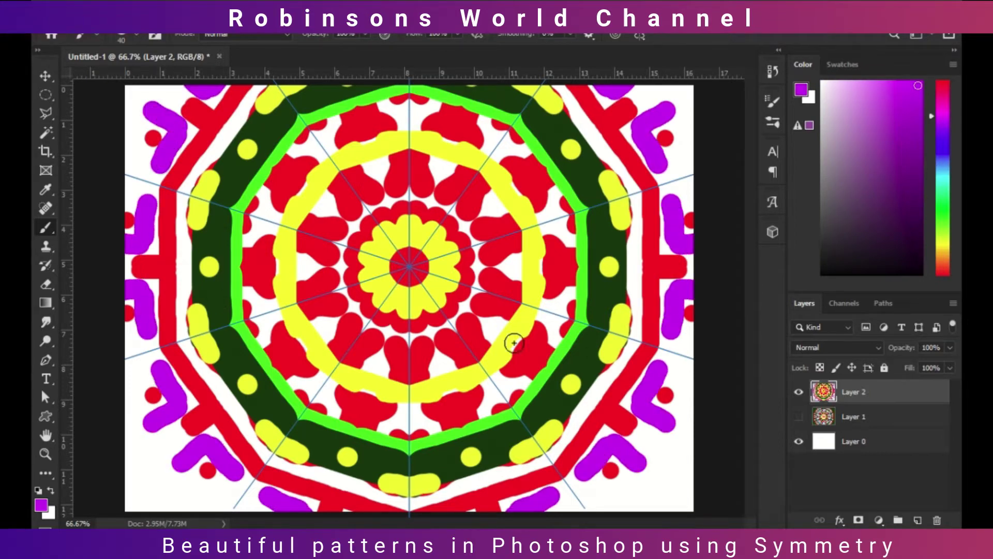
click(153, 473)
mouse_move(154, 490)
mouse_down()
mouse_move(182, 500)
mouse_move(160, 477)
mouse_up()
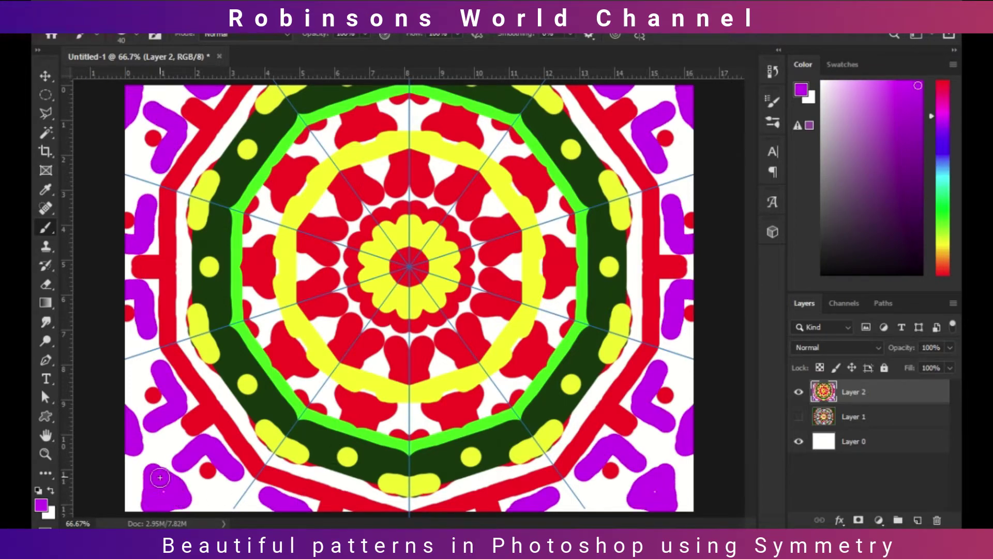
click(530, 267)
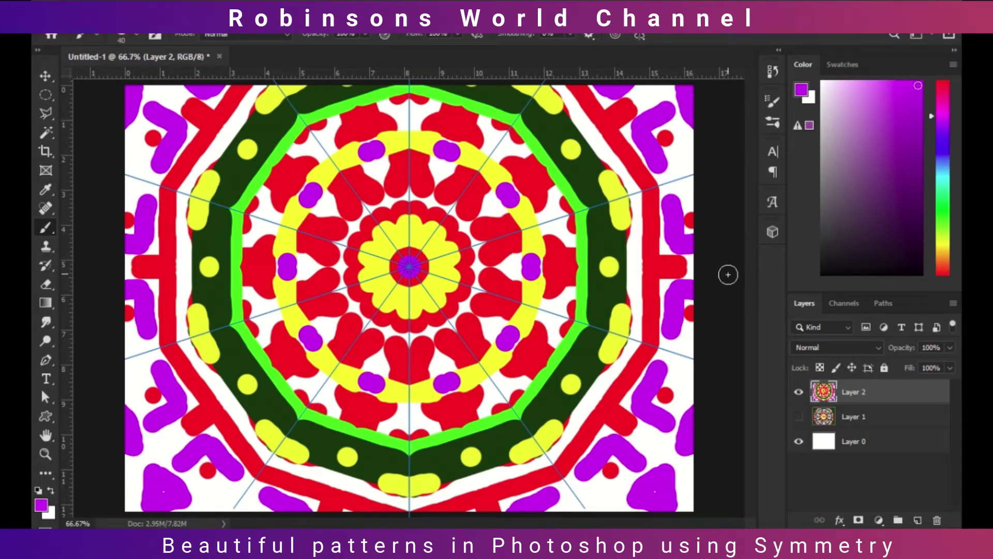
- Clear all artwork from Layer 2 and paint a crimson ten-armed star with straight strokes from the centre along the symmetry axes
key(ctrl+a)
key(Delete)
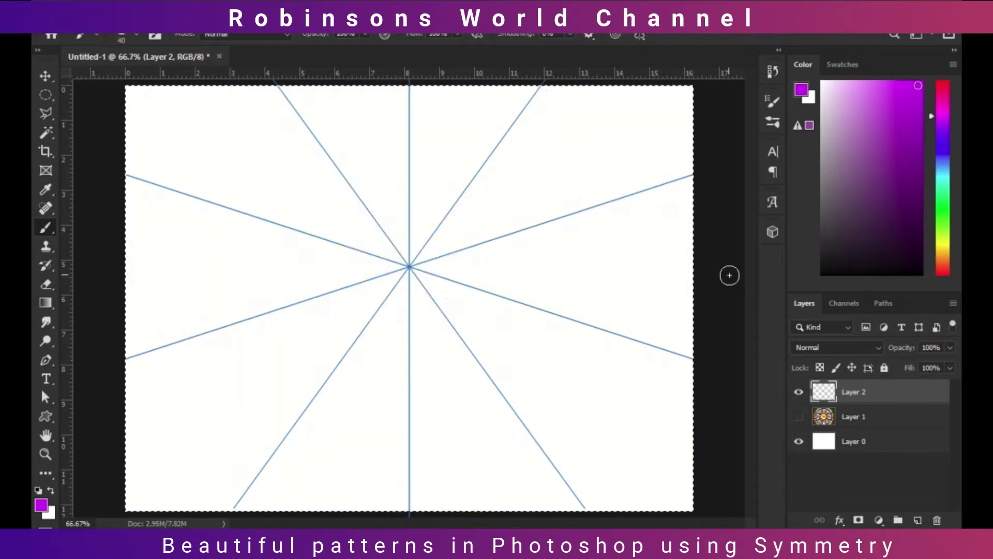
click(943, 84)
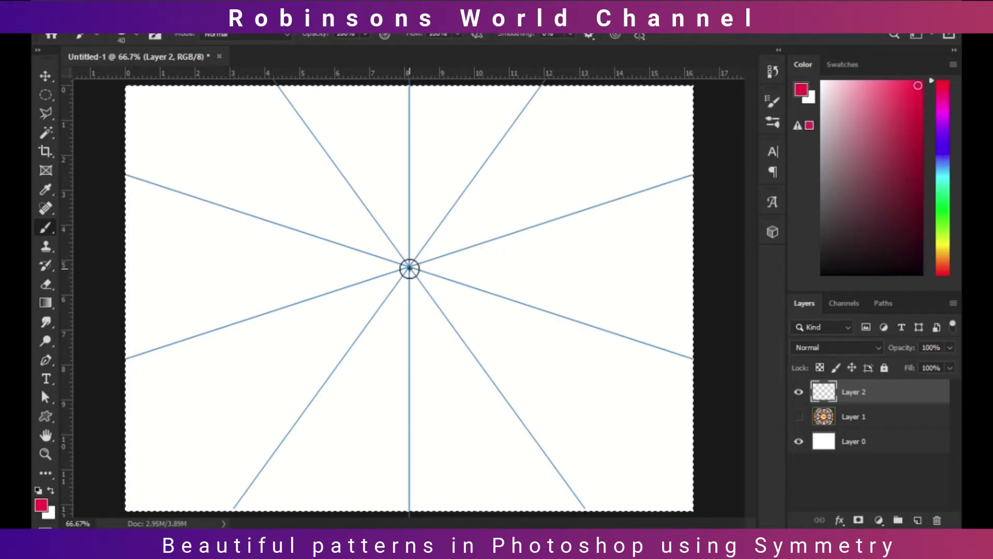
click(409, 268)
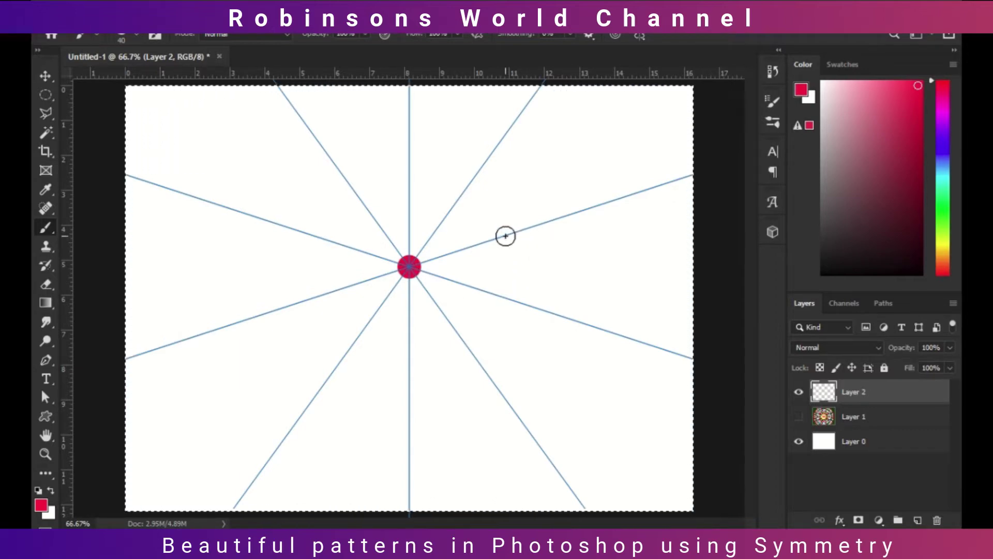
shift+click(505, 236)
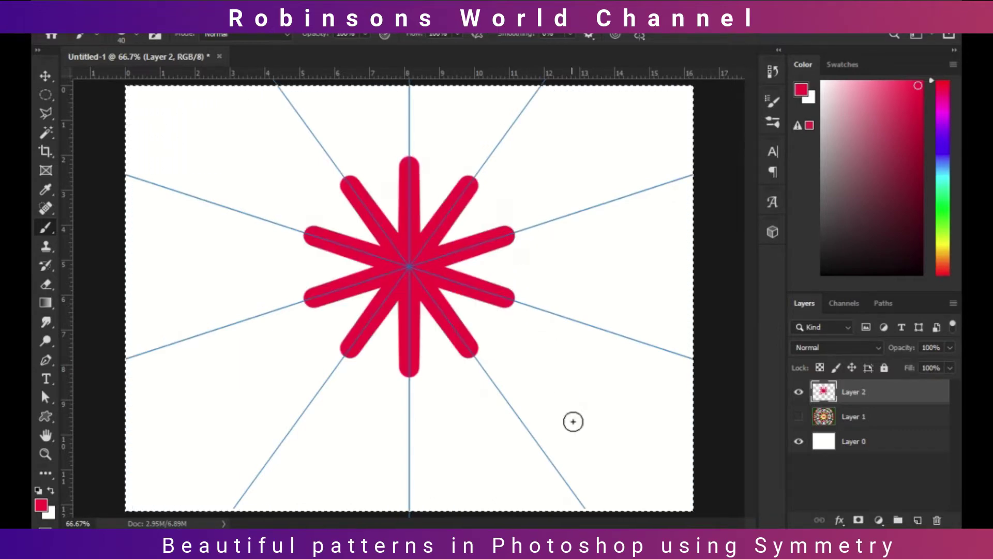
- Paint a crimson decagon around the star and straight radial bars crossing the middle of each side
click(555, 314)
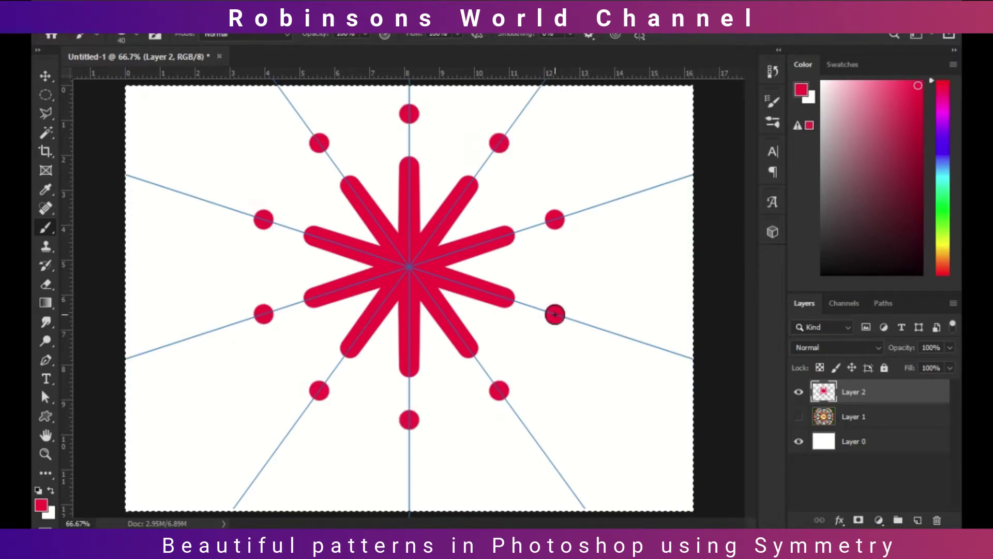
shift+click(556, 221)
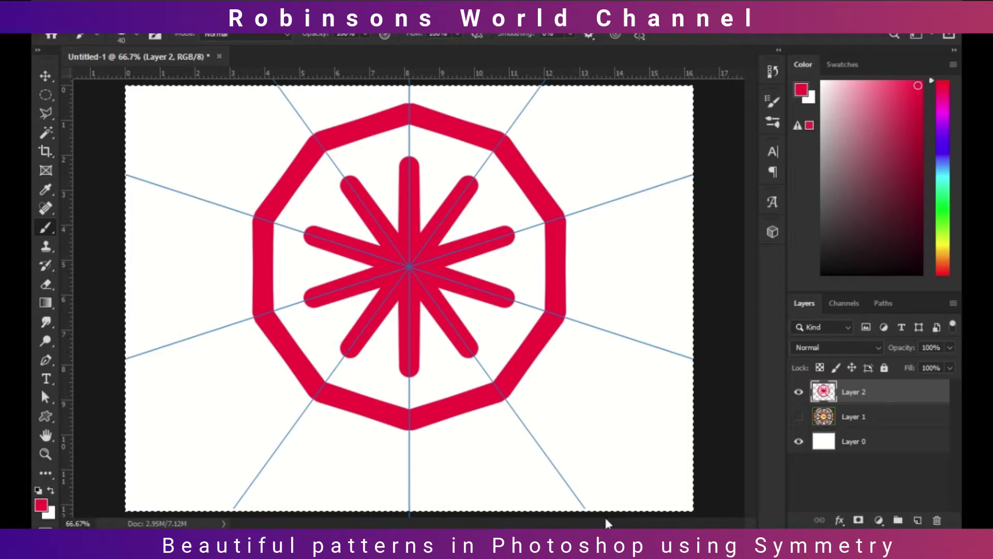
click(596, 268)
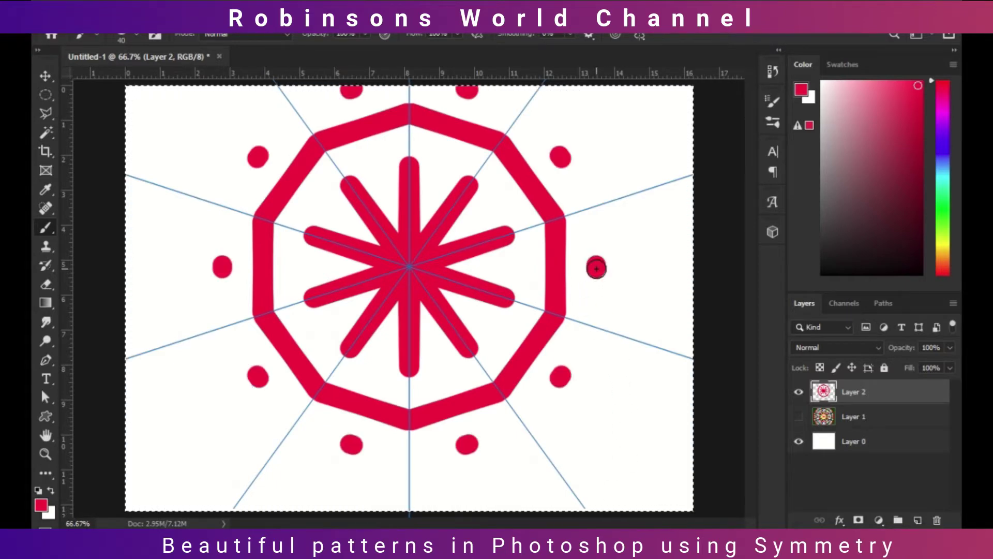
shift+click(512, 269)
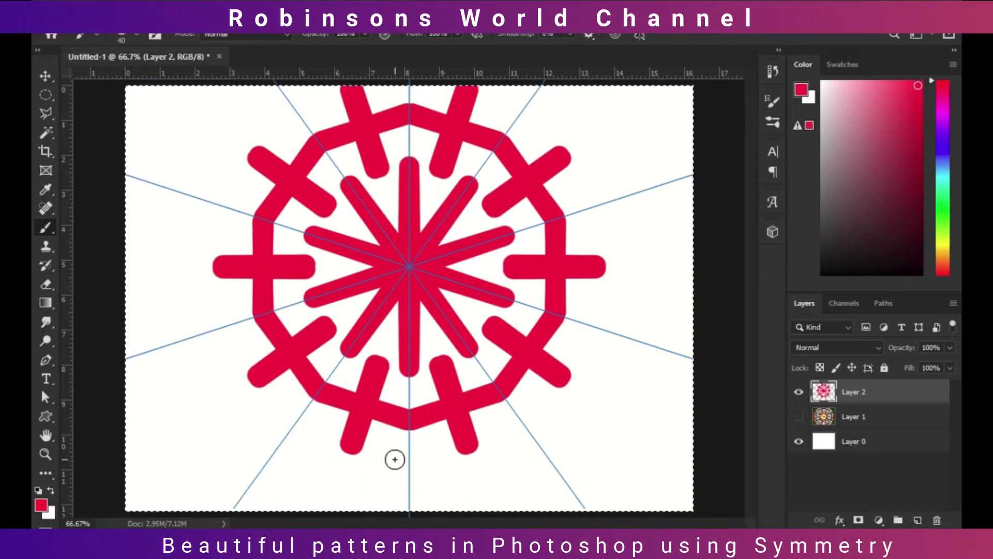
- Connect the outer bar ends with a larger straight-sided decagon and surround it with a crimson zigzag star outline
click(350, 447)
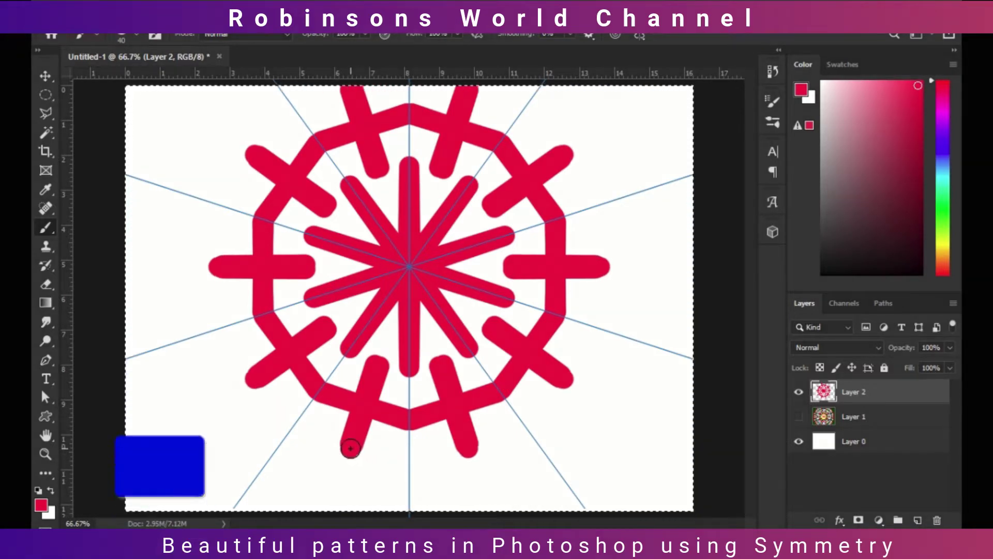
shift+click(470, 454)
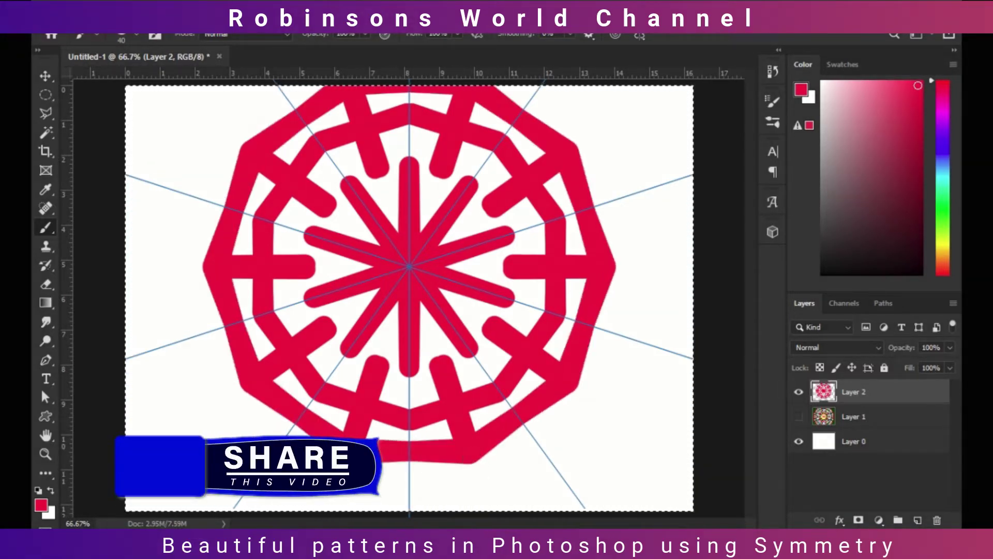
click(478, 479)
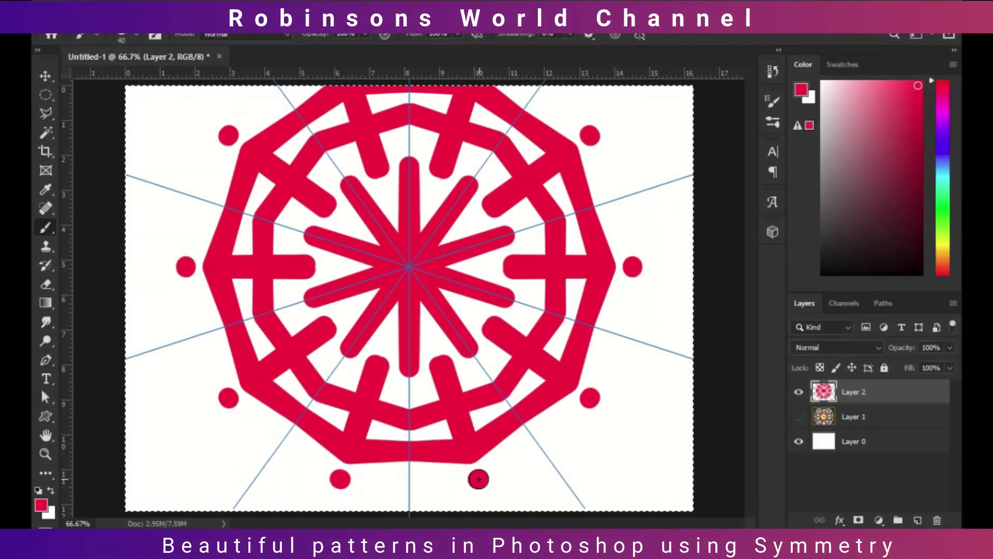
shift+click(558, 473)
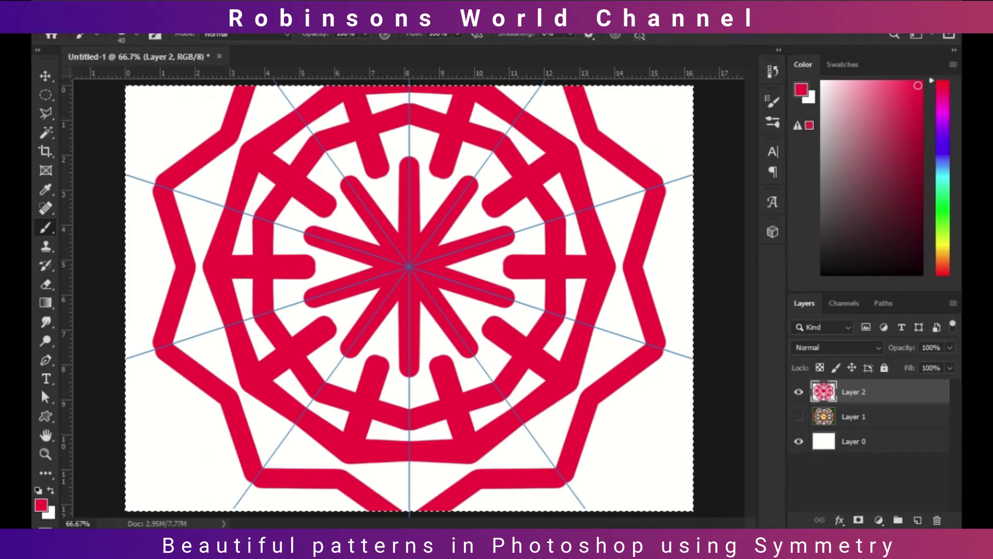
- Paint crimson V shapes outside the zigzag outline with straight strokes, and clear all artwork from the layer
click(168, 419)
shift+click(190, 449)
shift+click(207, 414)
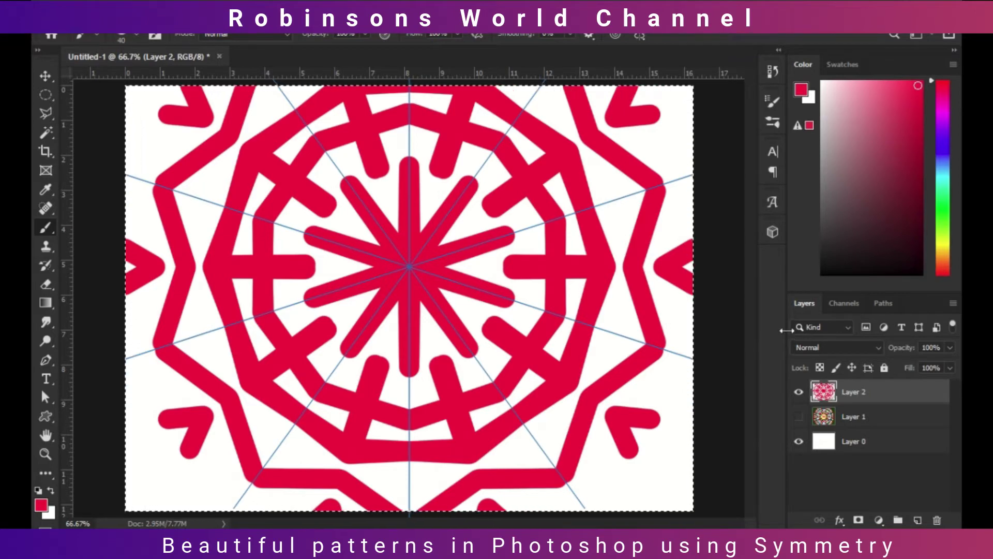
key(Delete)
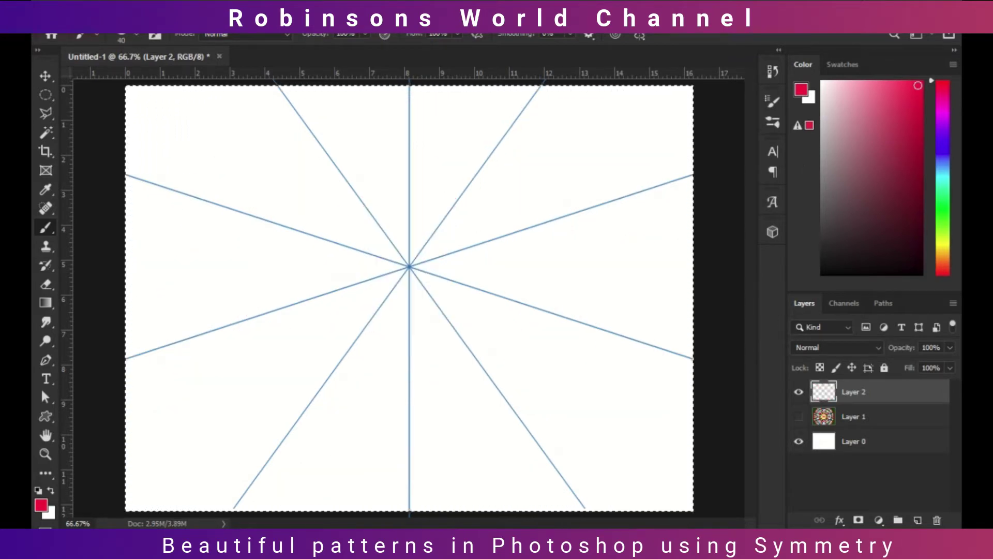
click(640, 36)
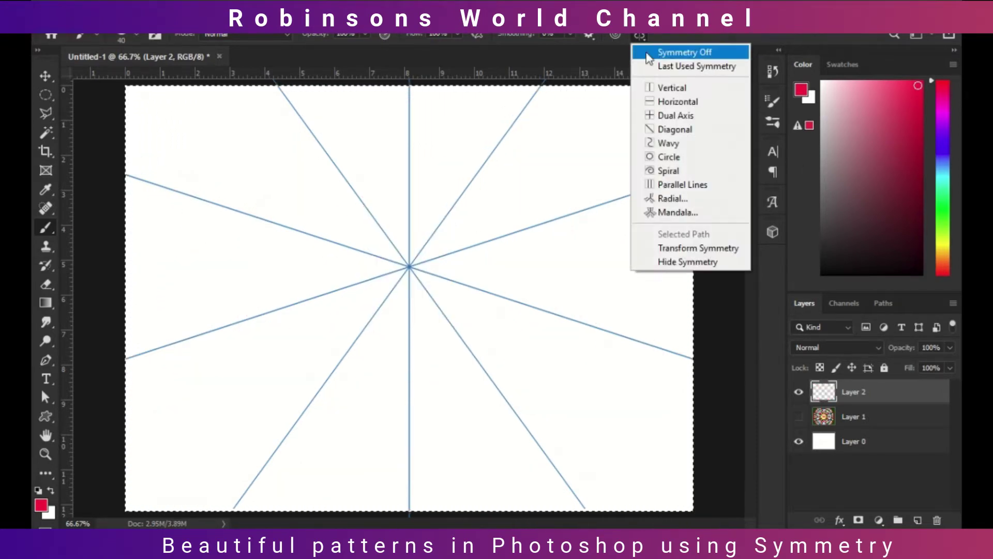
click(641, 35)
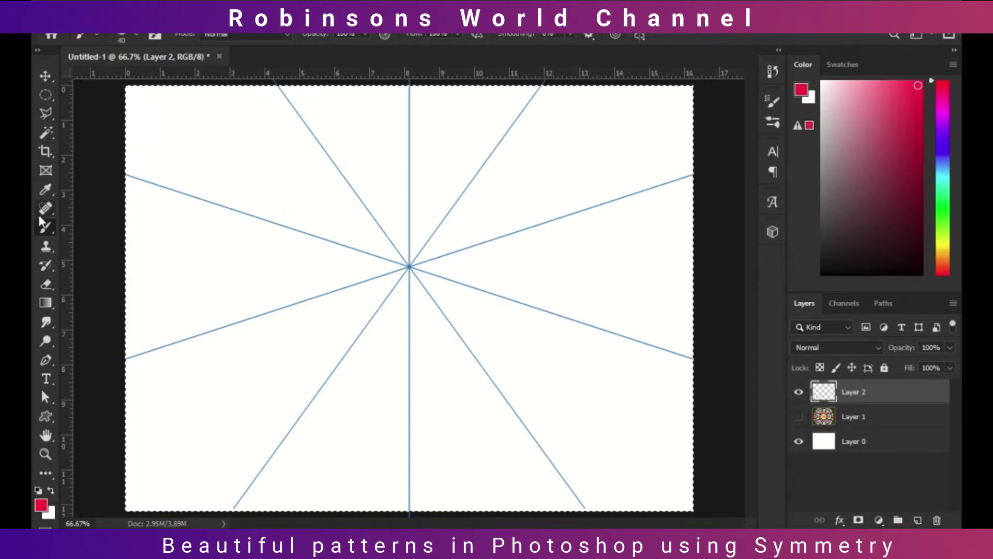
- Switch to the Pencil tool and set its size to 2 px
right_click(42, 230)
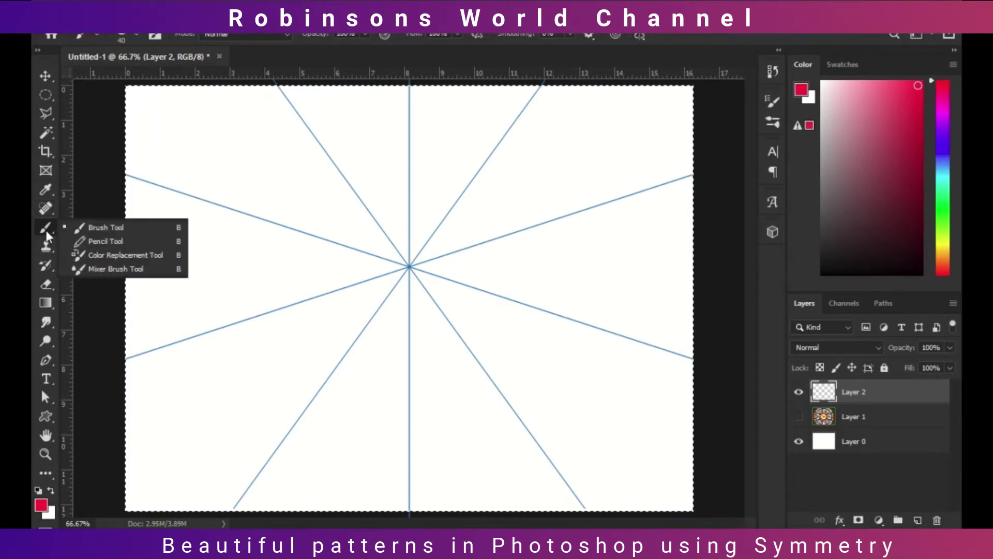
click(113, 240)
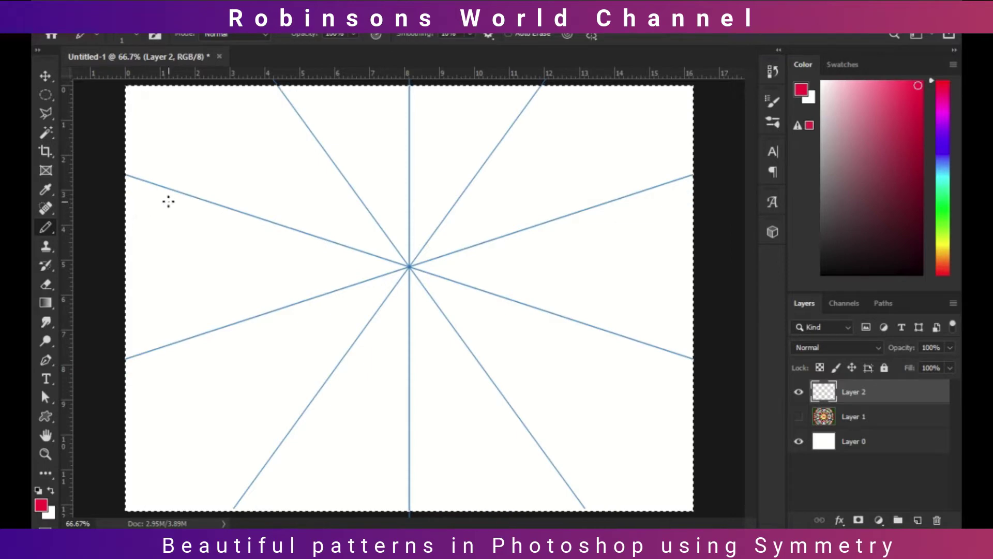
click(135, 32)
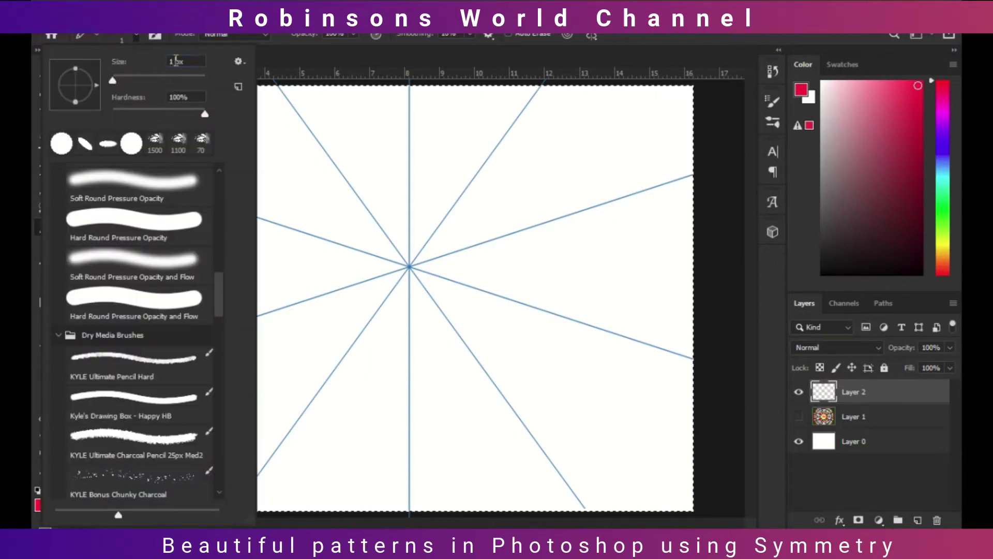
text(2)
key(Return)
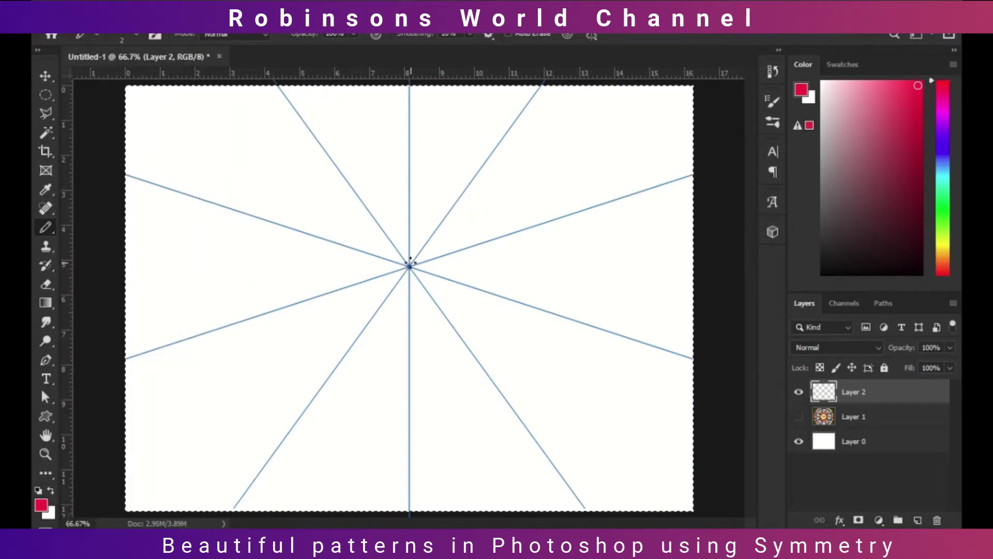
- Draw a thin crimson freehand mandala outward from the centre, with wavy petals and pointed arrow-like tips on the symmetry axes
mouse_move(420, 260)
mouse_down()
mouse_move(481, 266)
mouse_move(460, 248)
mouse_move(512, 236)
mouse_move(517, 225)
mouse_move(478, 214)
mouse_move(503, 205)
mouse_up()
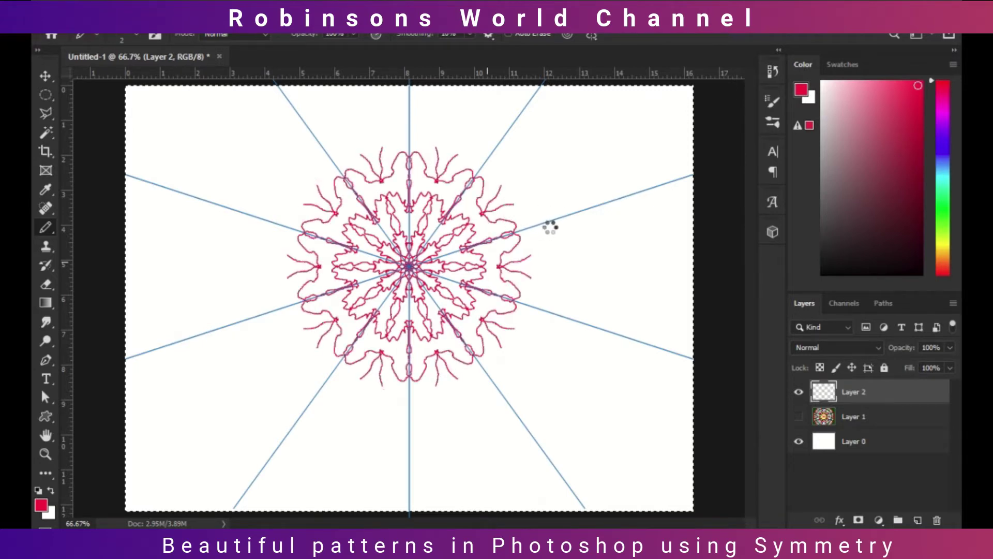
drag(527, 223, 561, 226)
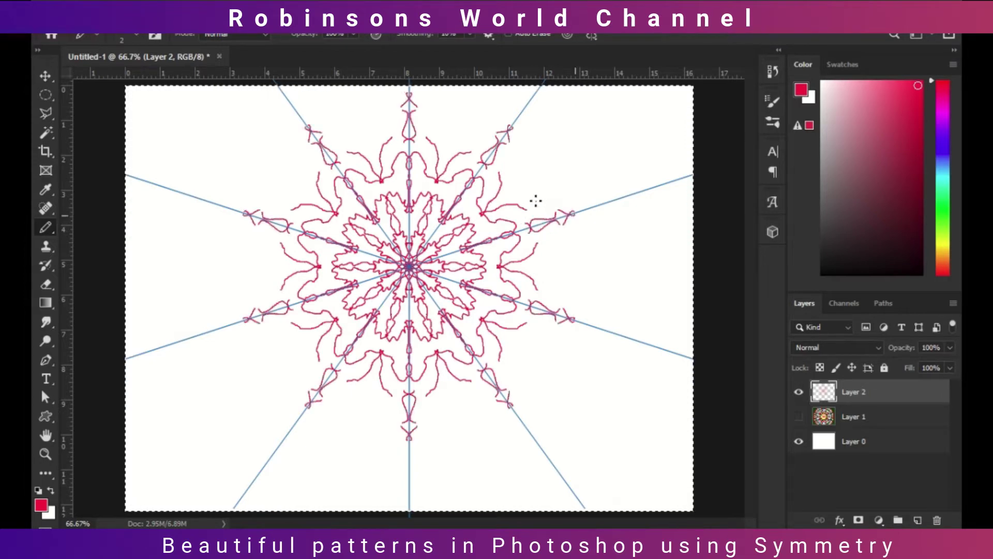
drag(574, 213, 561, 238)
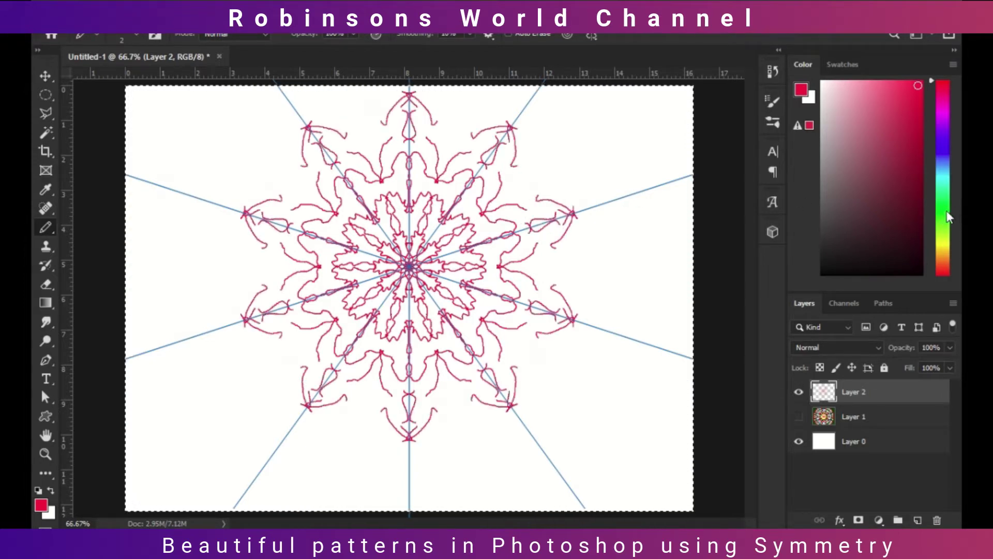
- Set the foreground colour to bright green and surround the crimson mandala with scribbled stars, coiled tips and branching stems reaching the canvas edges
click(945, 212)
mouse_move(509, 185)
mouse_down()
mouse_move(549, 185)
mouse_move(527, 167)
mouse_up()
mouse_move(515, 196)
mouse_down()
mouse_move(545, 184)
mouse_move(530, 173)
mouse_move(539, 158)
mouse_move(552, 177)
mouse_up()
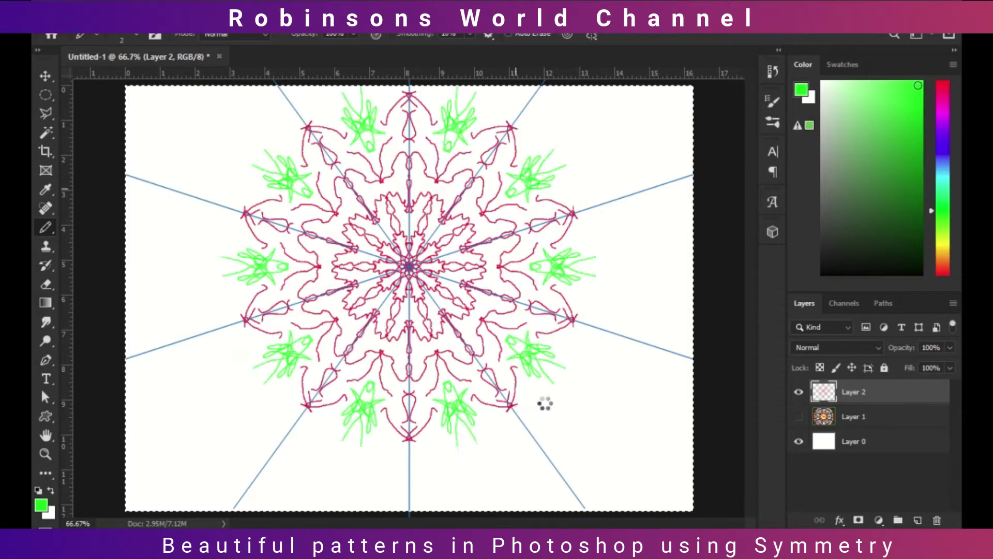
mouse_move(514, 406)
mouse_down()
mouse_move(538, 448)
mouse_move(551, 458)
mouse_move(564, 448)
mouse_up()
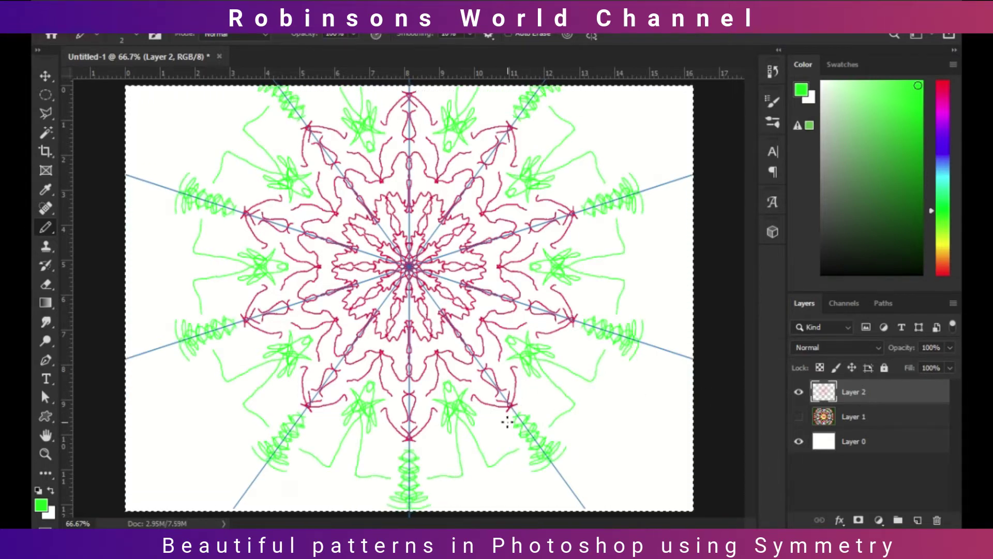
drag(233, 392, 181, 412)
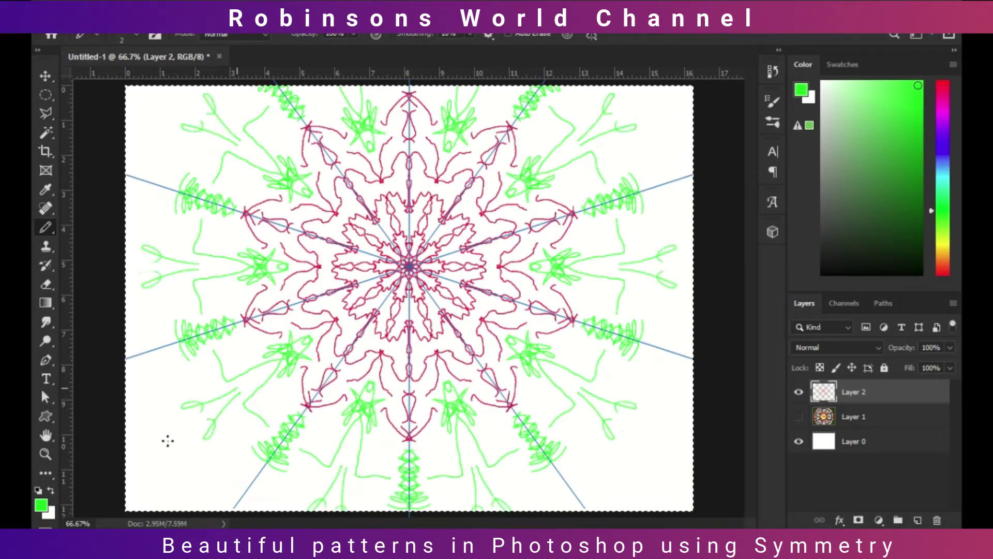
drag(168, 440, 157, 445)
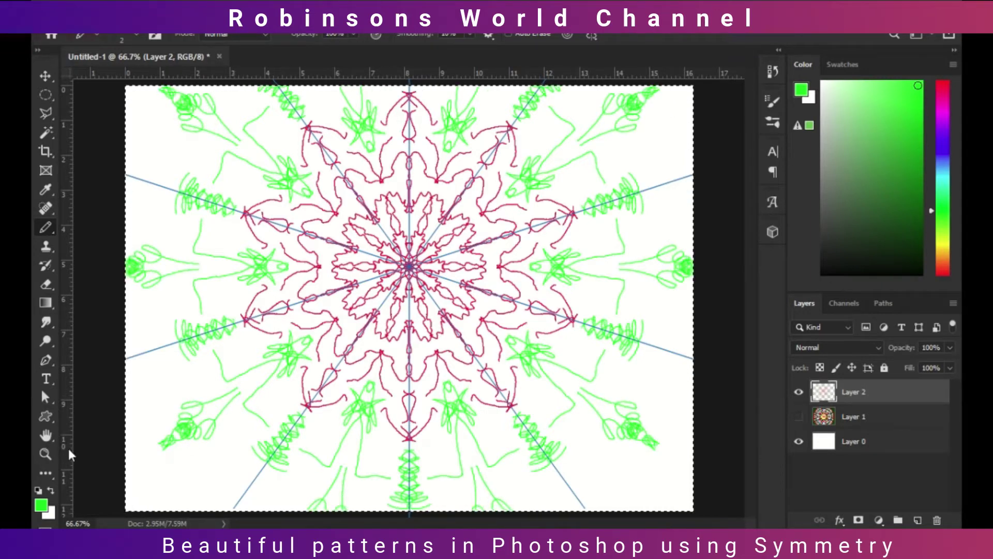
- Set the foreground colour to violet-blue, draw small loops and hooks among the outer green shapes, and clear all artwork from Layer 2
click(941, 145)
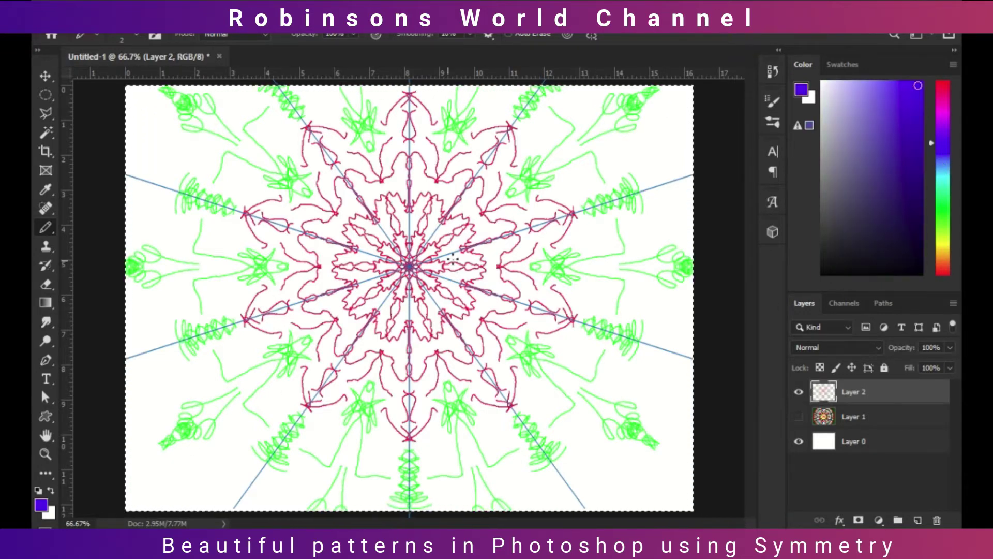
mouse_move(616, 153)
mouse_down()
mouse_move(632, 157)
mouse_move(630, 196)
mouse_up()
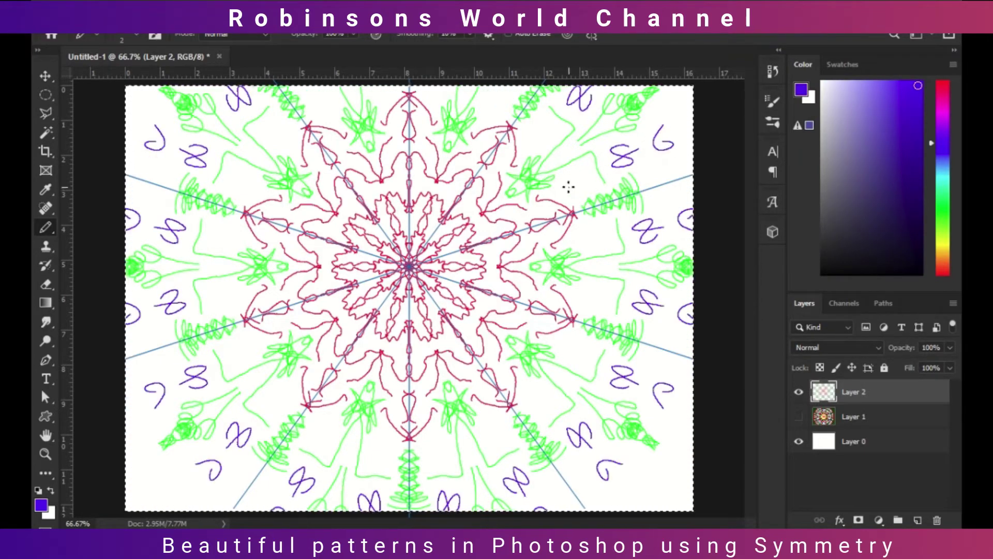
key(Delete)
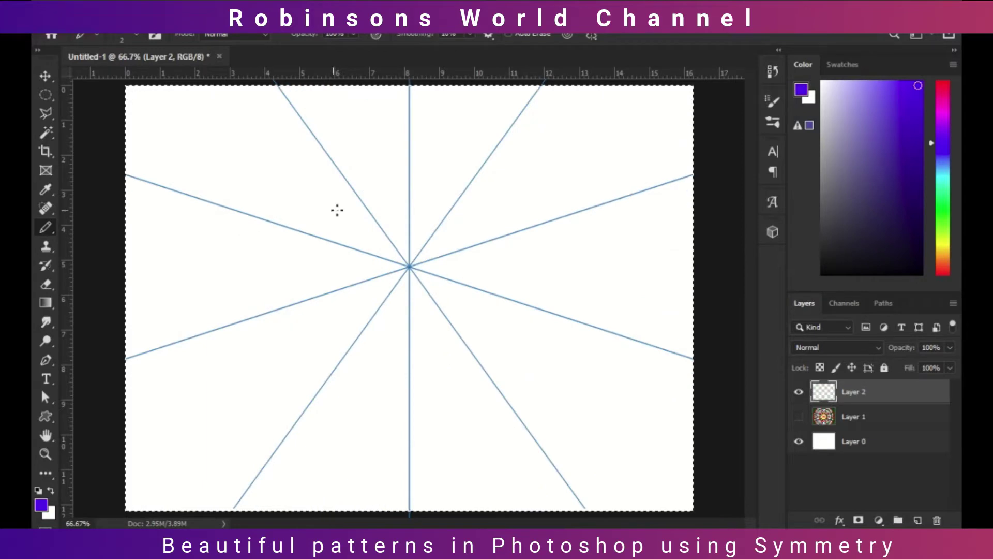
- Draw a thin violet-blue freehand flower with layered petals, dotted buds and large pointed leaf outlines around the symmetry axes
mouse_move(408, 265)
mouse_down()
mouse_move(416, 244)
mouse_move(470, 212)
mouse_move(413, 255)
mouse_up()
mouse_move(495, 196)
mouse_down()
mouse_move(550, 172)
mouse_move(542, 187)
mouse_move(553, 208)
mouse_move(559, 199)
mouse_move(600, 211)
mouse_up()
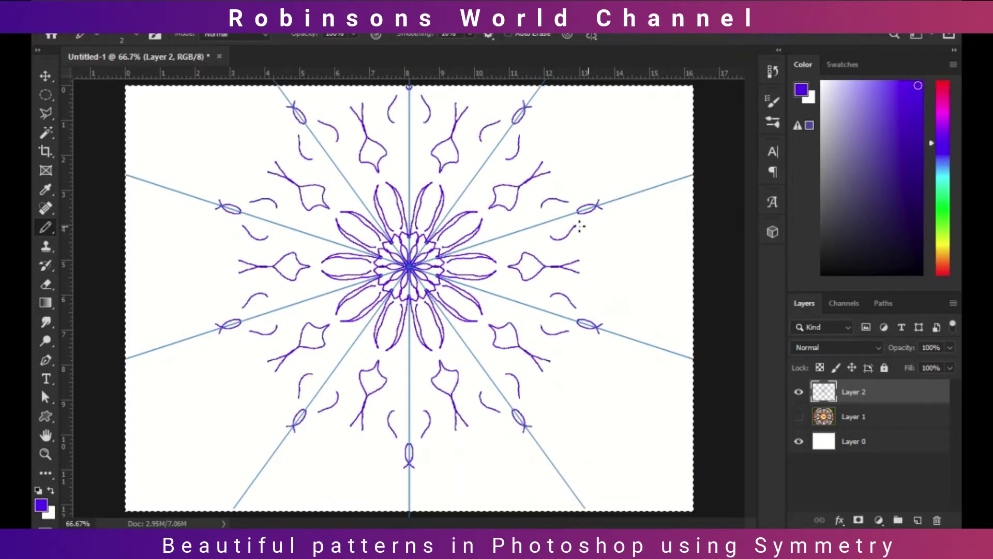
drag(522, 222, 535, 228)
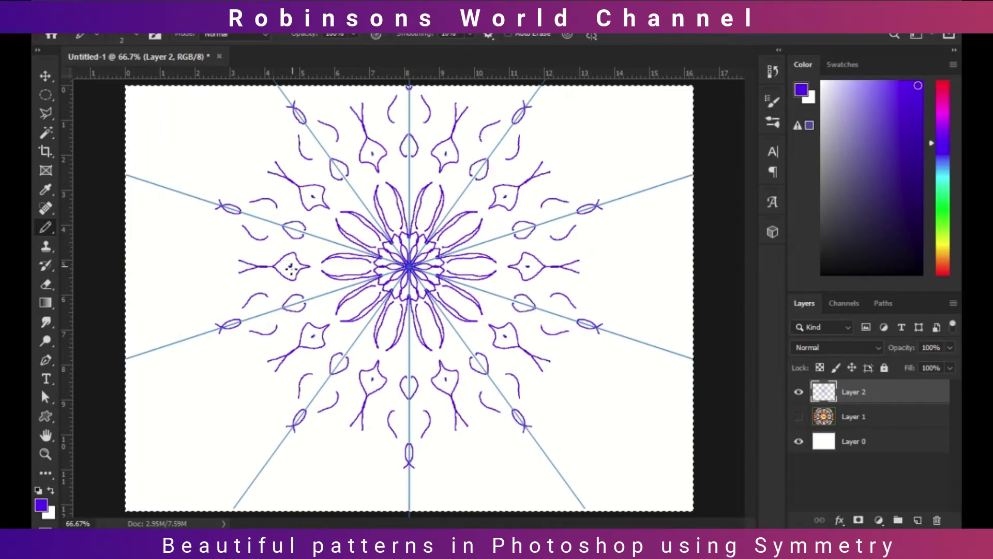
drag(491, 239, 498, 226)
mouse_move(560, 207)
mouse_down()
mouse_move(558, 187)
mouse_move(552, 192)
mouse_up()
drag(164, 189, 239, 243)
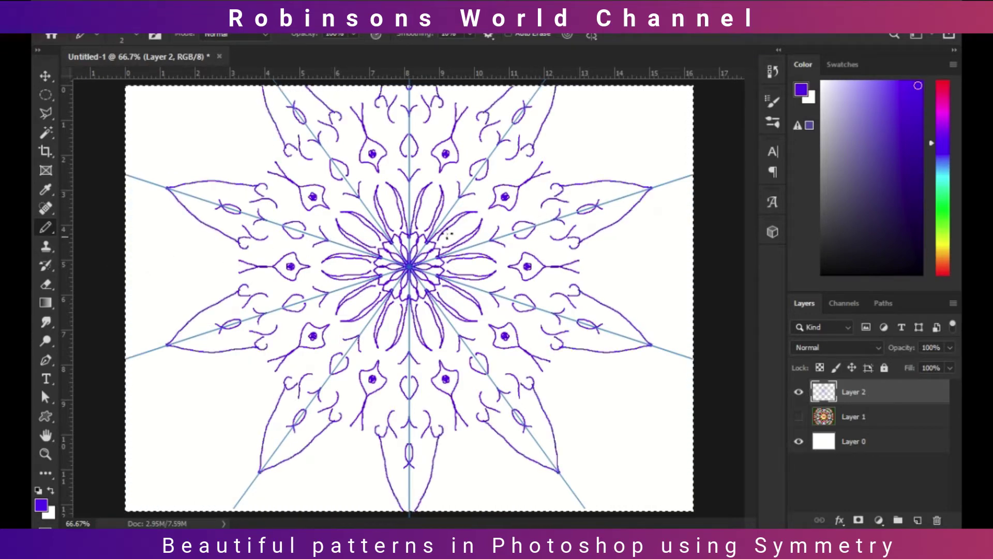
- Draw violet-blue branching strokes between the large leaf outlines and clear all artwork from Layer 2
drag(558, 119, 559, 157)
mouse_move(560, 157)
mouse_down()
mouse_move(591, 139)
mouse_move(646, 127)
mouse_up()
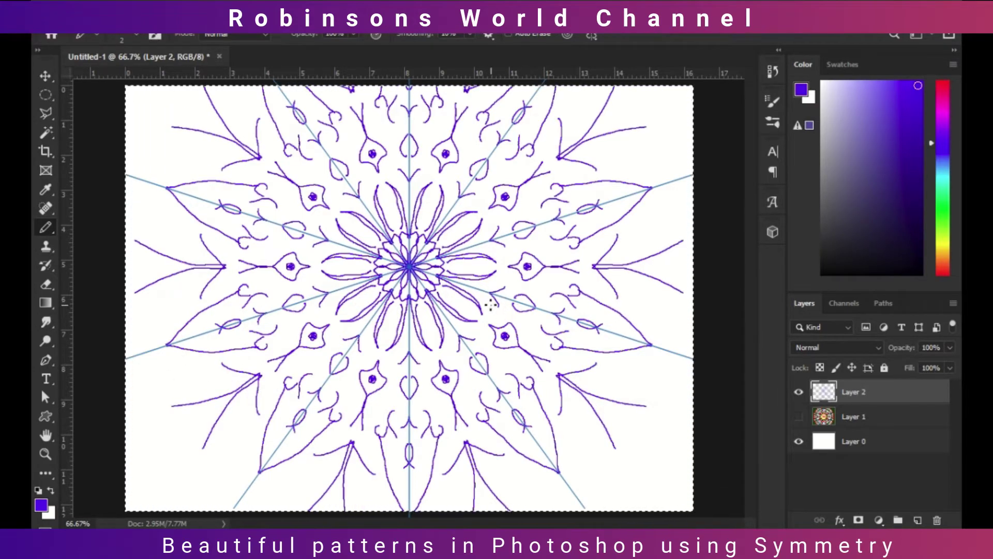
key(Delete)
- Replace the paint symmetry with a five-segment Mandala symmetry and accept its default placement on the canvas
click(592, 36)
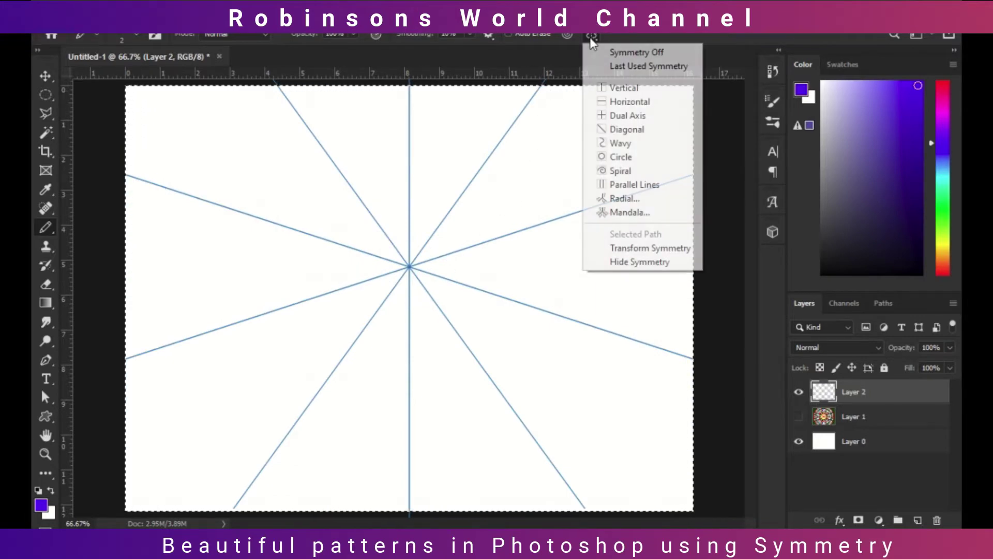
click(649, 214)
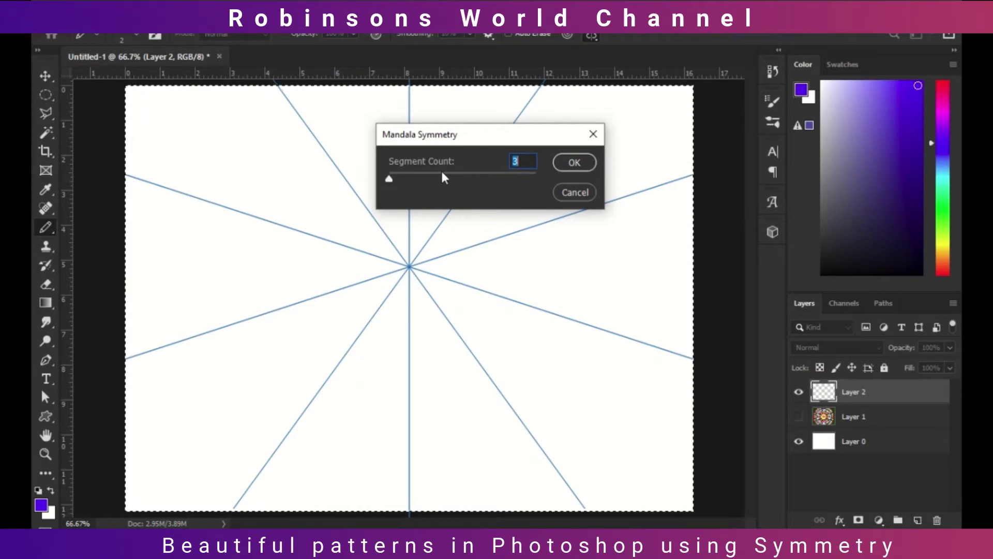
drag(389, 180, 423, 181)
click(574, 162)
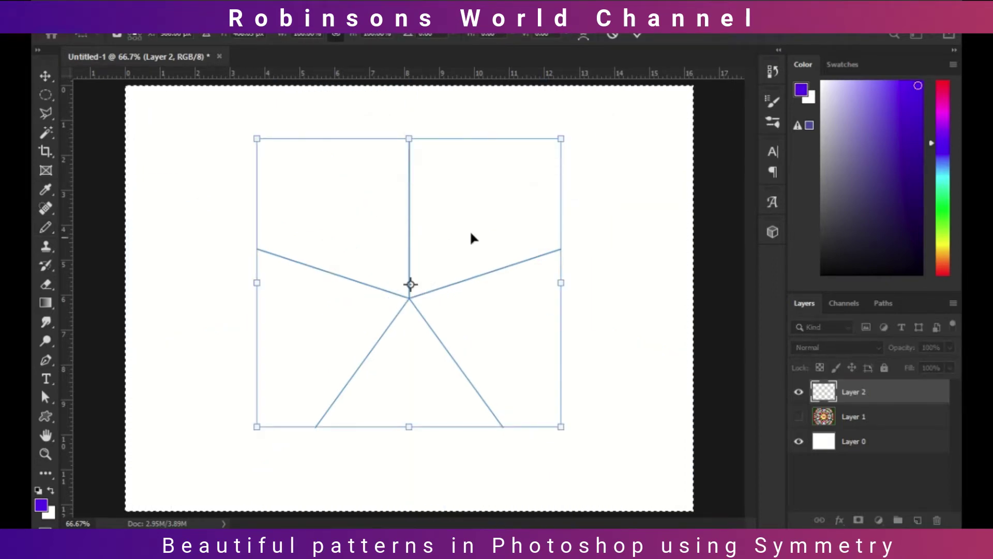
key(Return)
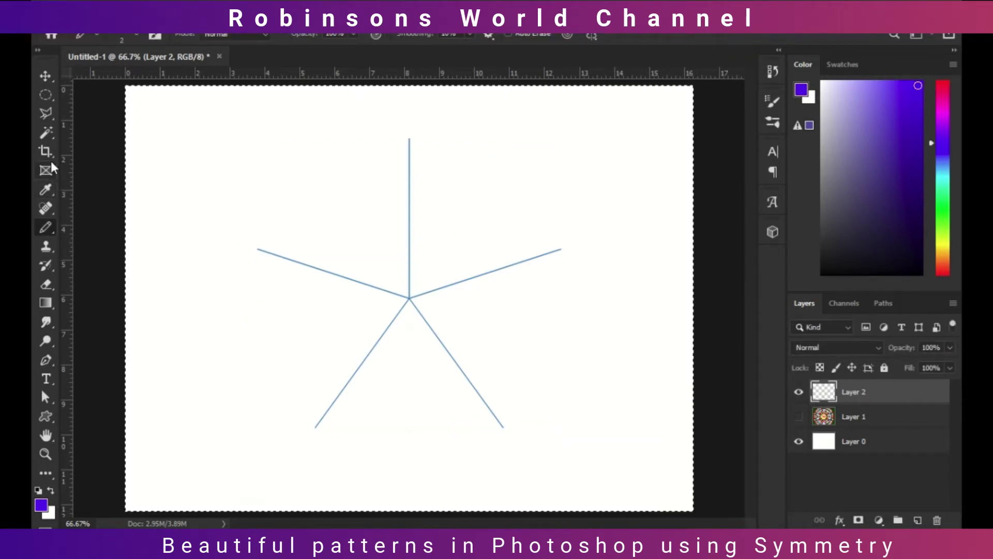
- Switch back to the Brush tool and set the foreground colour to bright green
right_click(43, 226)
click(85, 226)
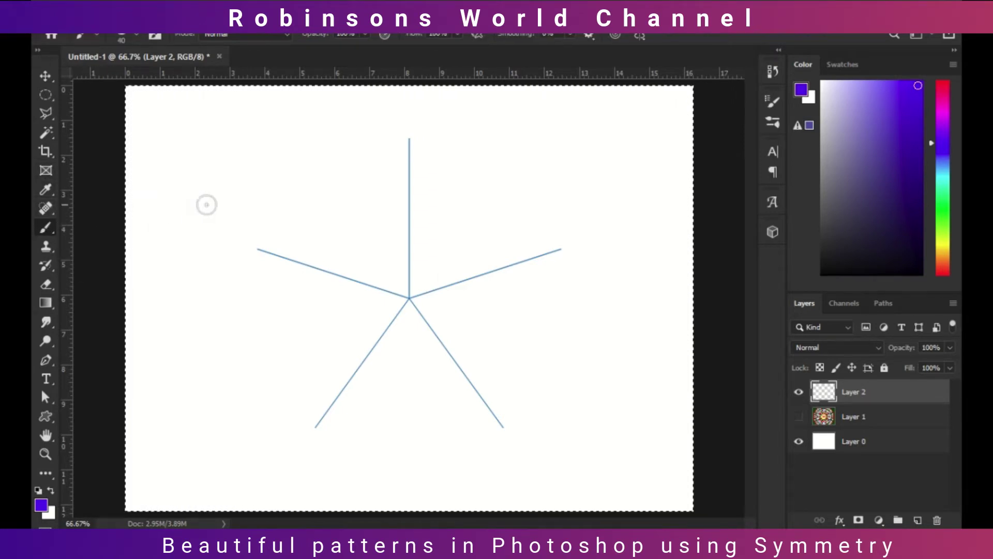
click(944, 217)
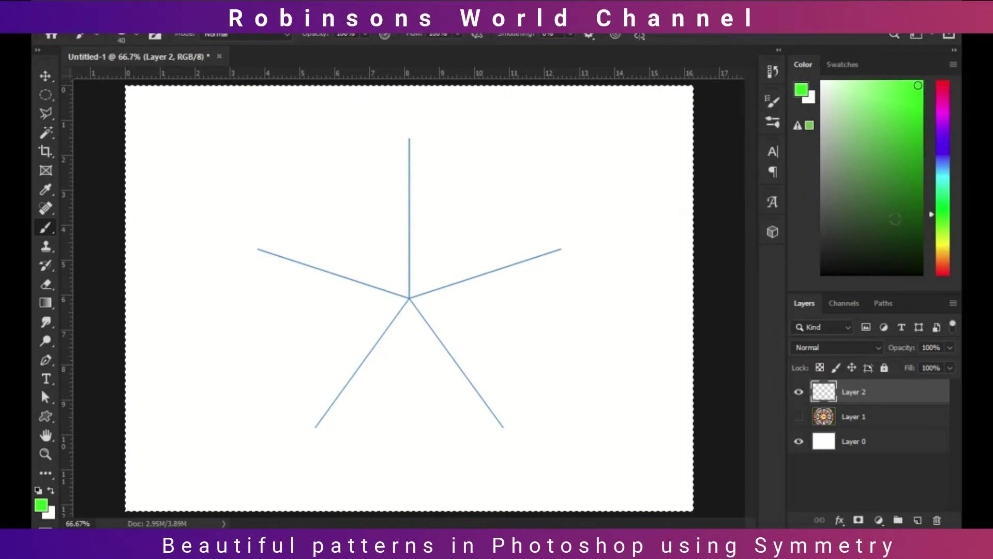
- Paint a thick green five-fold freehand pattern from the centre to the canvas edges, and clear all artwork from Layer 2
mouse_move(409, 298)
mouse_down()
mouse_move(461, 277)
mouse_move(455, 260)
mouse_move(528, 252)
mouse_move(529, 229)
mouse_move(490, 209)
mouse_move(546, 169)
mouse_move(565, 174)
mouse_move(580, 201)
mouse_move(559, 211)
mouse_move(595, 231)
mouse_move(643, 219)
mouse_move(602, 149)
mouse_move(558, 112)
mouse_move(612, 118)
mouse_up()
mouse_move(460, 221)
mouse_down()
mouse_move(473, 226)
mouse_move(460, 216)
mouse_up()
drag(169, 202, 132, 200)
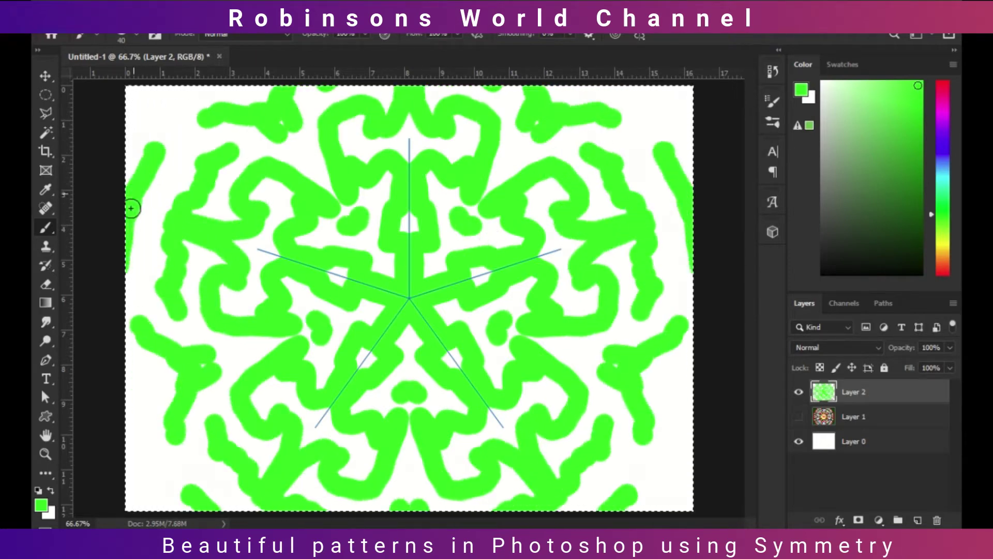
drag(151, 456, 134, 498)
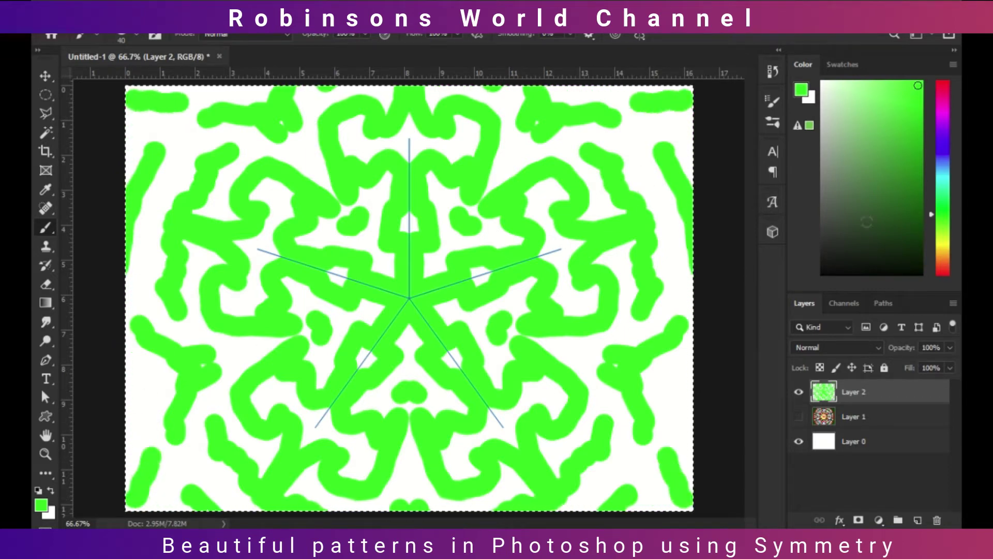
key(Delete)
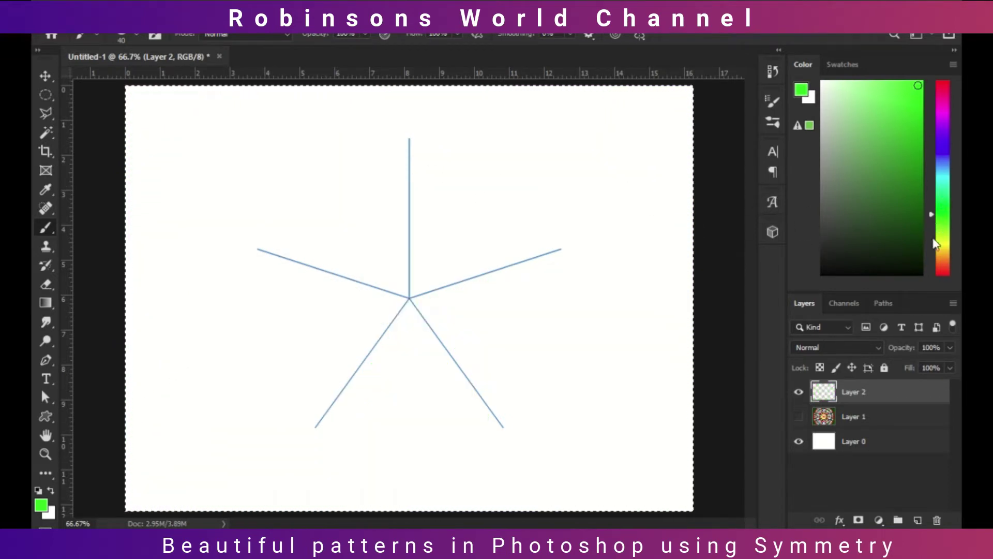
- Set the foreground colour to red and enlarge the brush to 90 px
click(949, 270)
key(bracketright)
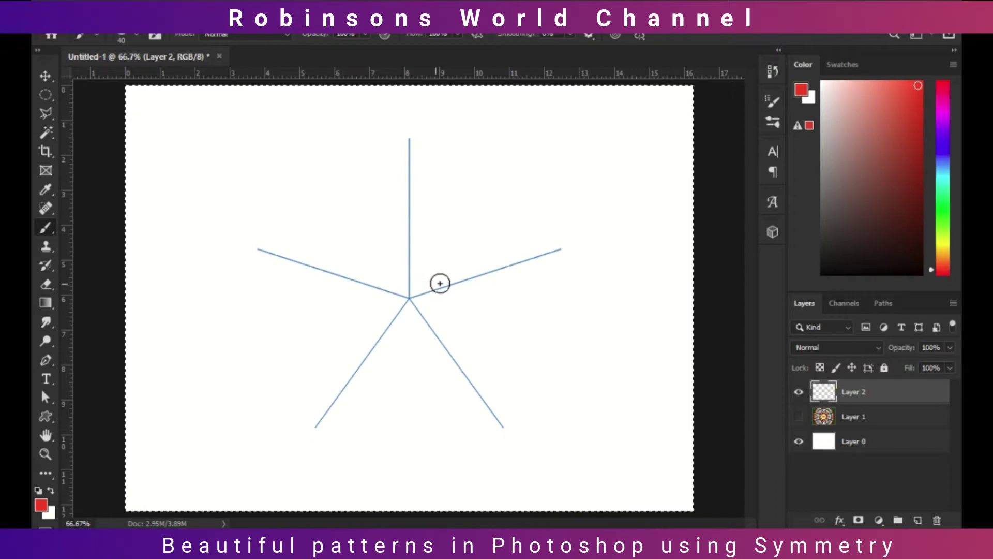
key(bracketright)
key(bracketright)
key(bracketright)
key(bracketright)
- Paint a thick red star inside a pentagon with broad bands reaching the canvas edges, and clear all artwork from Layer 2
mouse_move(406, 295)
mouse_down()
mouse_move(503, 289)
mouse_move(500, 270)
mouse_move(585, 256)
mouse_move(566, 275)
mouse_move(569, 323)
mouse_up()
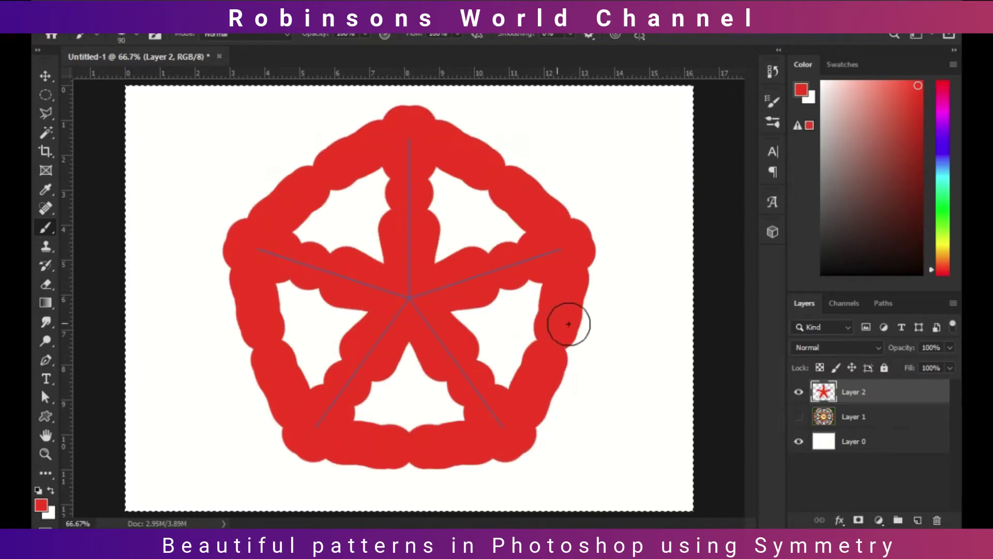
mouse_move(500, 167)
mouse_down()
mouse_move(601, 160)
mouse_move(685, 176)
mouse_up()
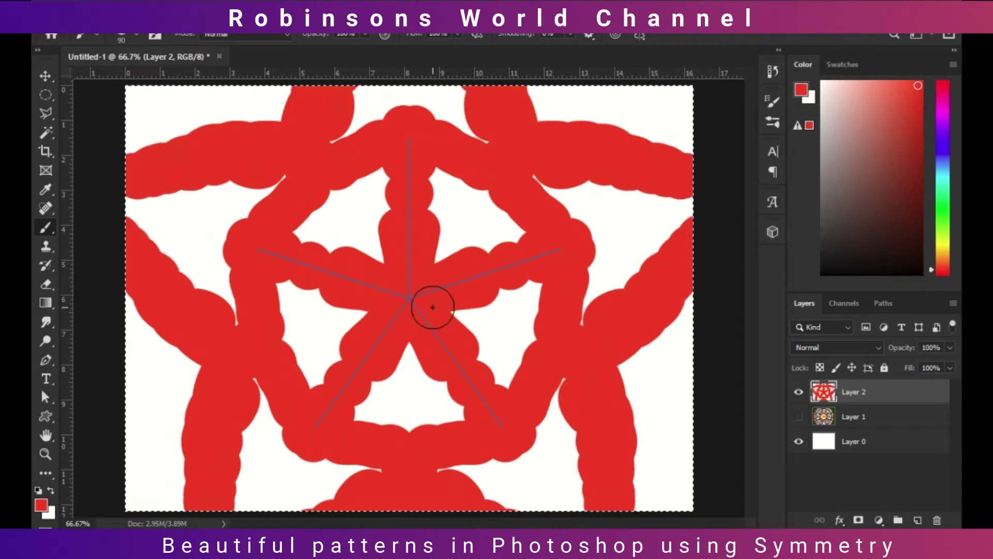
key(Delete)
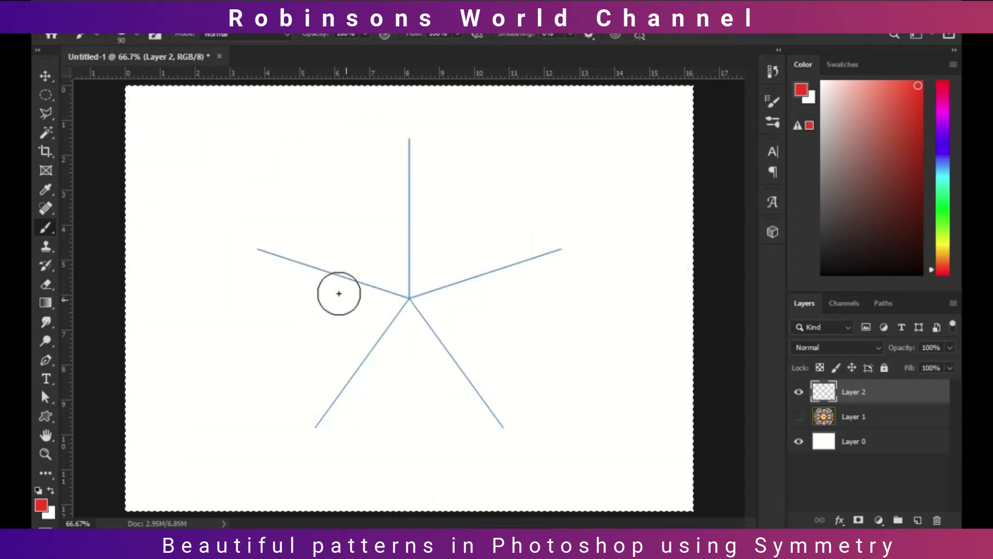
- Create a Mandala symmetry path with 3 segments in place of the current symmetry guides
click(639, 33)
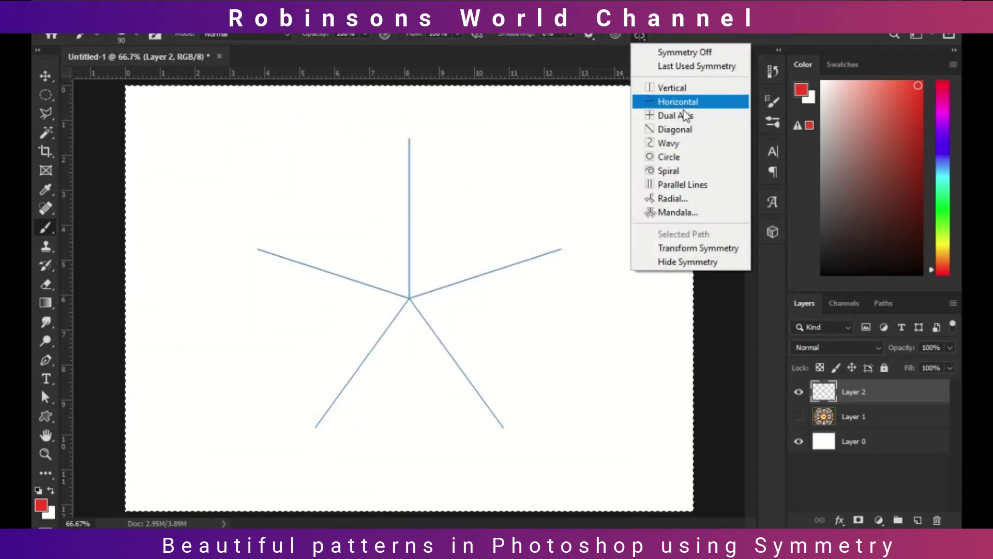
click(663, 213)
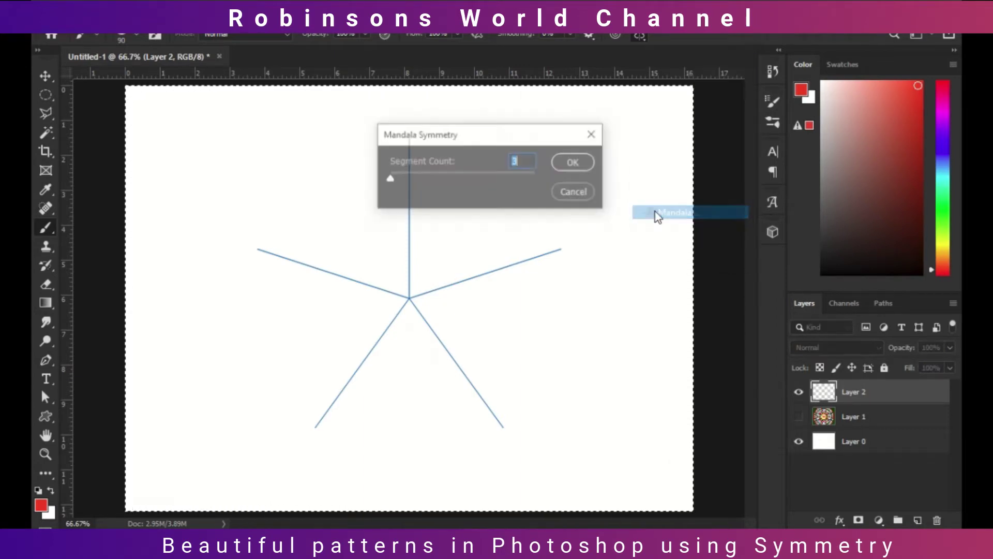
text(3)
click(574, 163)
key(Return)
- Paint a thick red three-armed figure with scalloped blobs on the axes and broad outer bands, and clear all artwork from Layer 2
drag(409, 300, 309, 245)
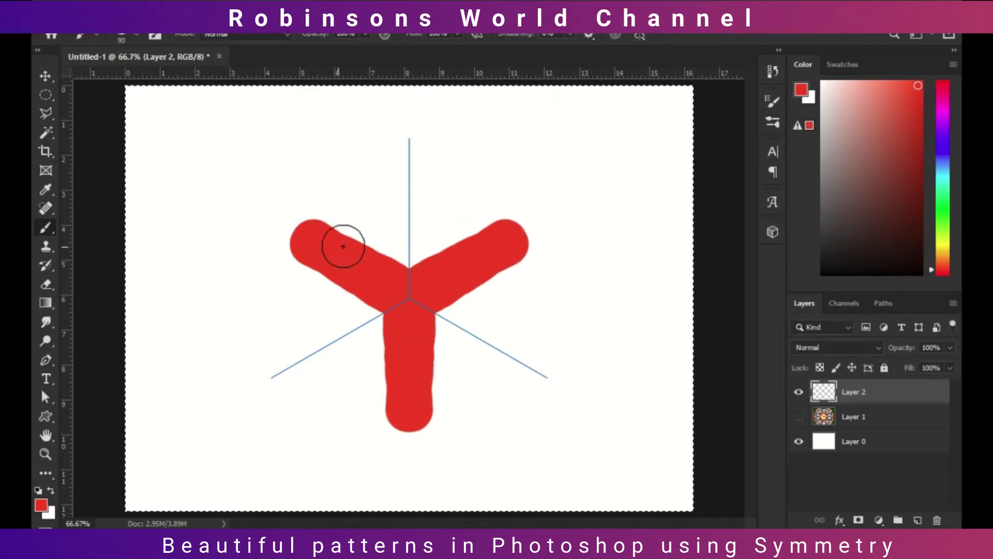
mouse_move(401, 208)
mouse_down()
mouse_move(424, 204)
mouse_move(404, 196)
mouse_move(414, 135)
mouse_up()
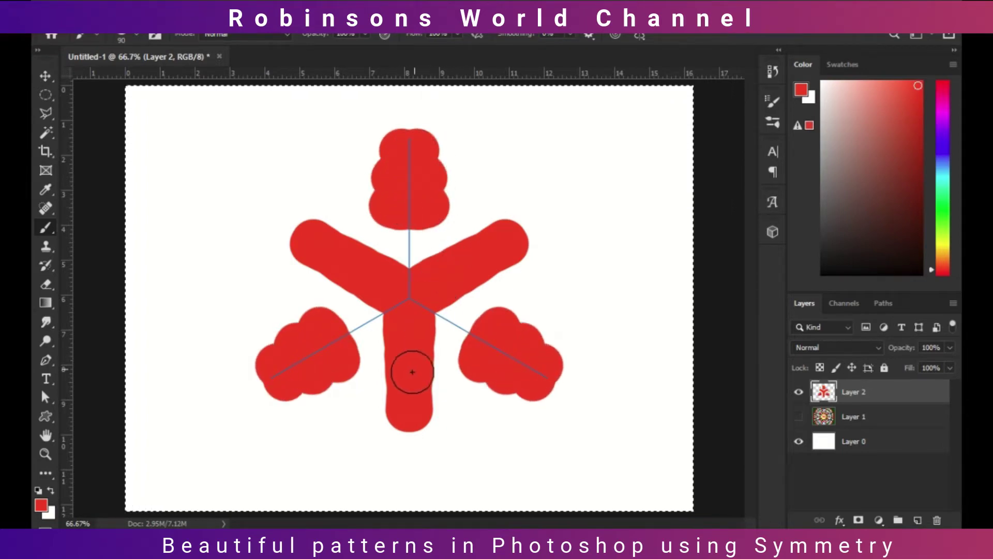
drag(401, 423, 225, 454)
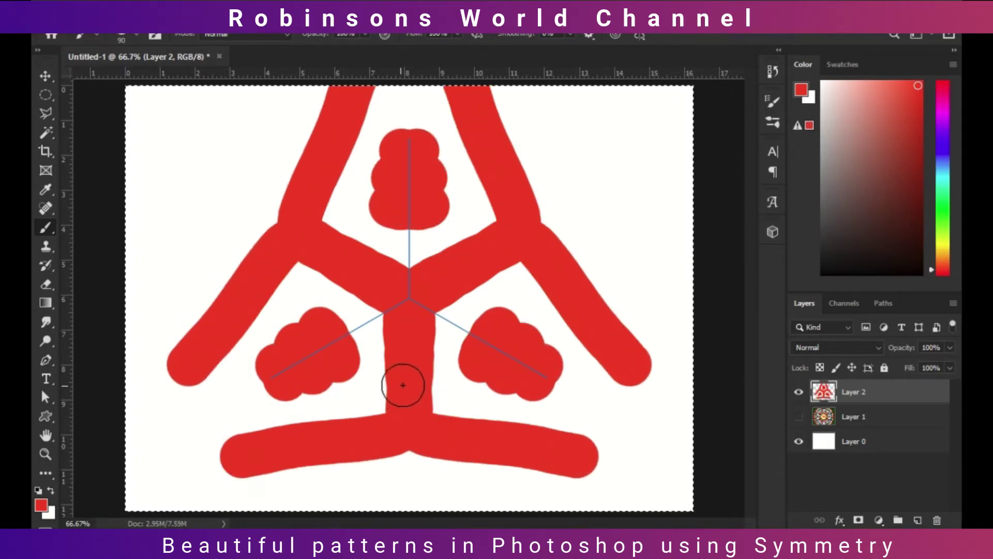
key(Delete)
- Reduce the brush to 40 px and paint connected straight red lines from the centre, forming a cube-like frame with inward prongs
key(bracketleft)
key(bracketleft)
key(bracketleft)
key(bracketleft)
key(bracketleft)
click(409, 298)
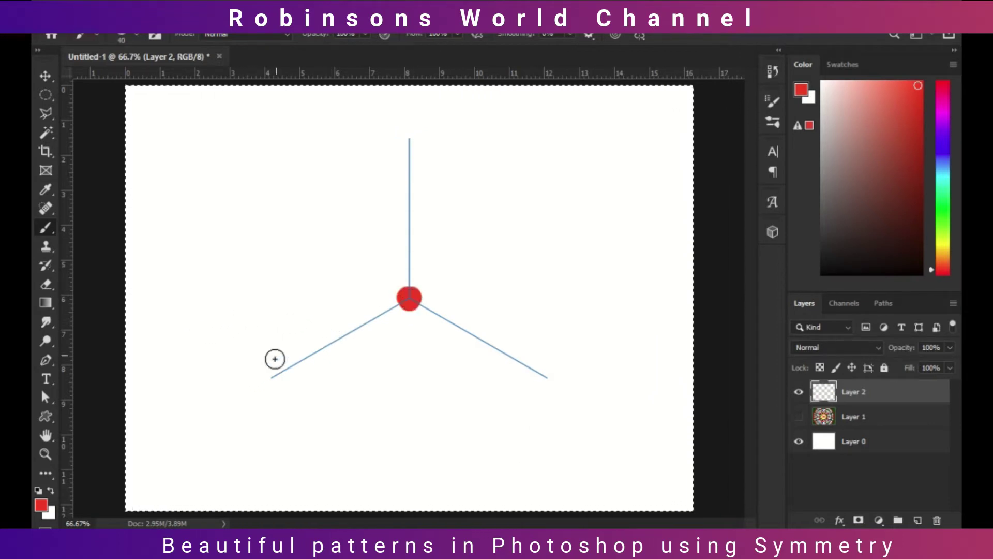
shift+click(284, 368)
shift+click(263, 232)
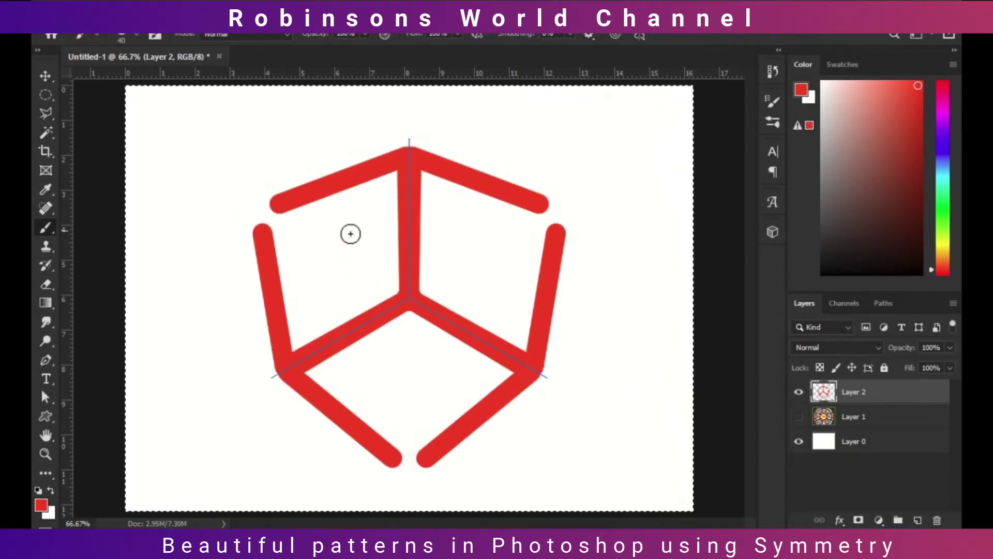
shift+click(350, 255)
- Paint a straight-sided red outer frame around the cube shape, with corner spokes and short bars linking it to the inner frame
click(571, 205)
shift+click(665, 153)
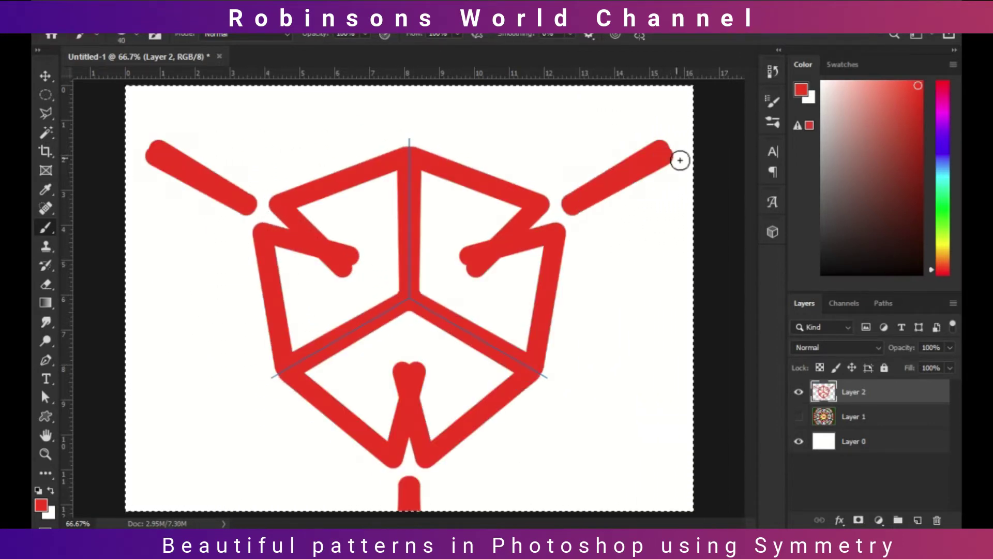
shift+click(616, 413)
click(622, 321)
shift+click(550, 308)
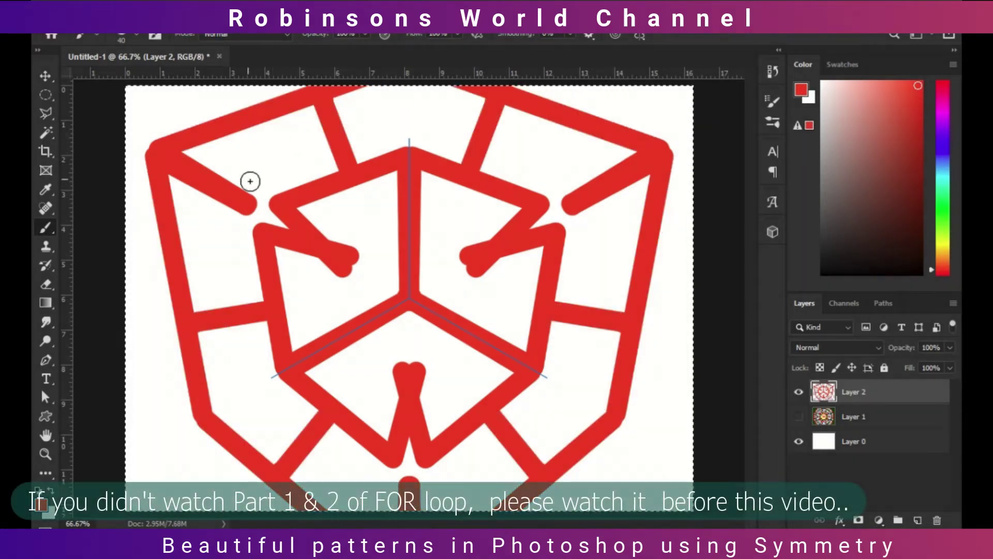
- Add red dots around the inner cells and chevrons in the outer cells, and clear all artwork from Layer 2
click(260, 214)
click(362, 270)
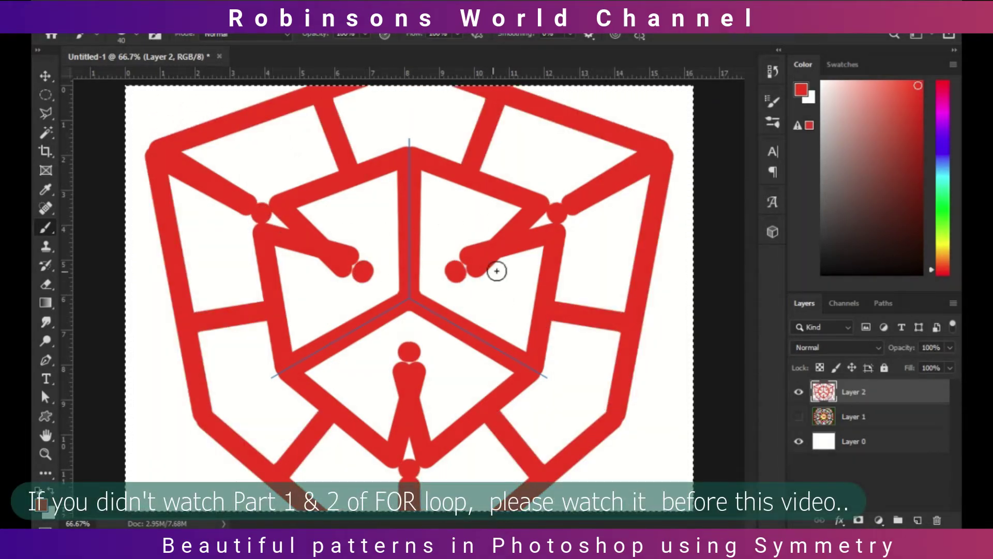
click(454, 213)
click(512, 124)
shift+click(527, 172)
shift+click(587, 163)
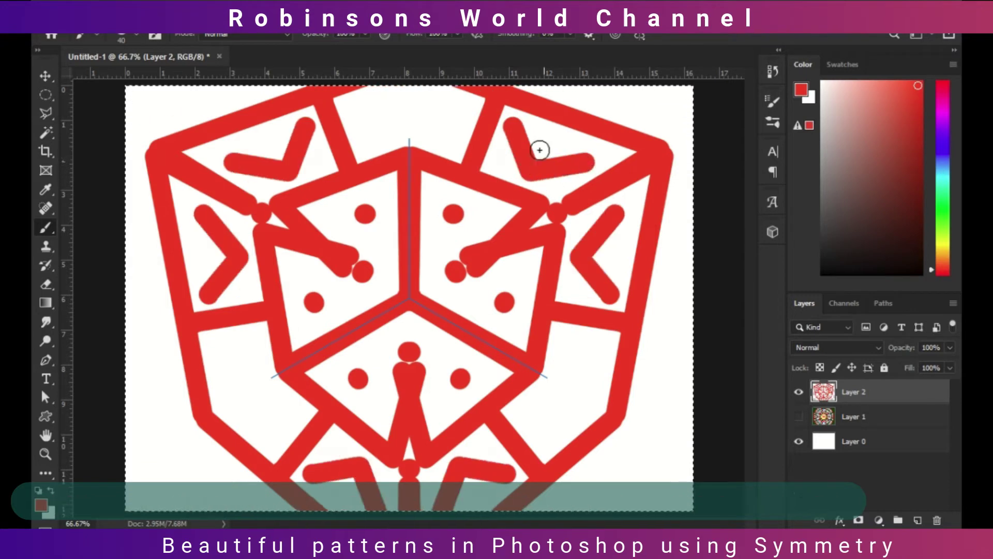
click(238, 359)
shift+click(228, 402)
key(Delete)
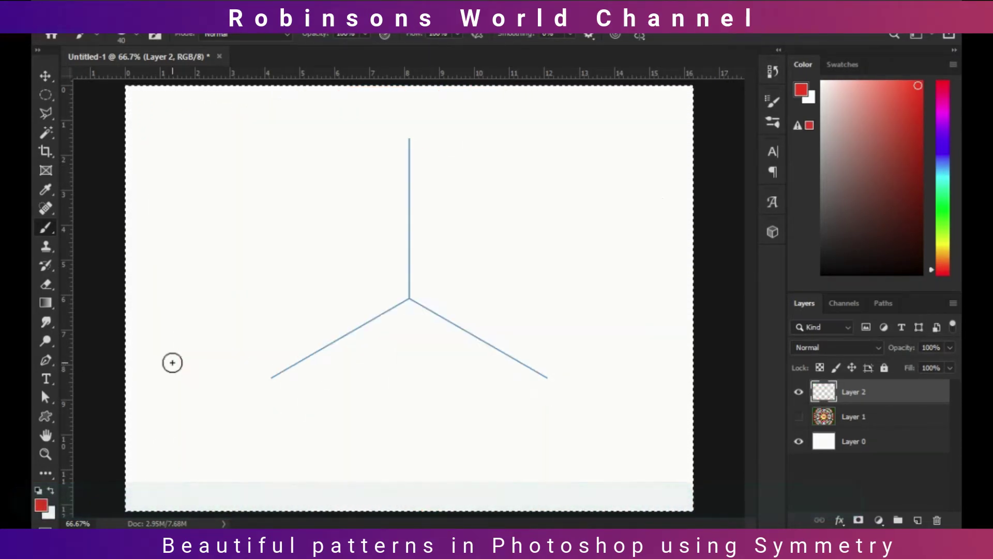
- Create a new Mandala symmetry path with 5 segments
click(639, 35)
click(678, 213)
text(5)
click(571, 162)
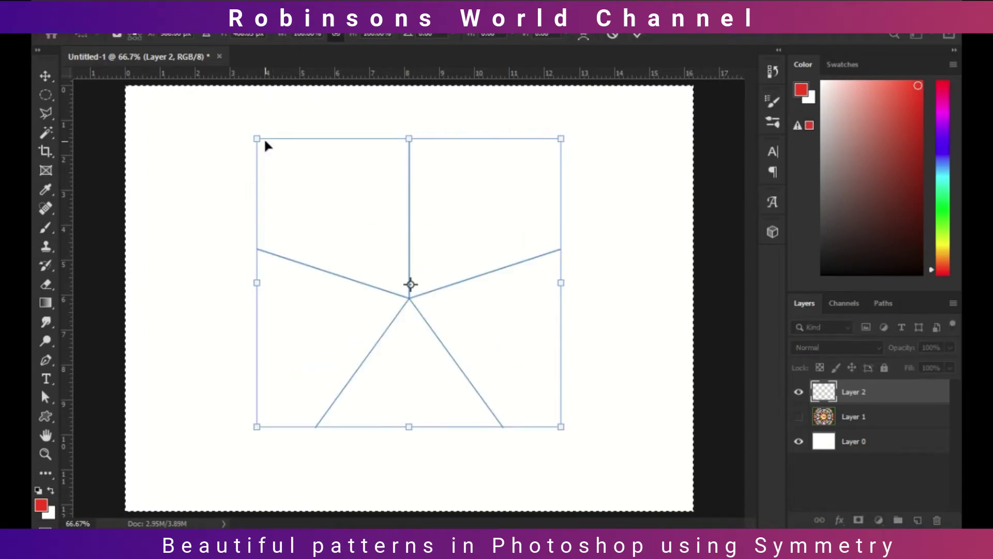
- Enlarge the five-segment symmetry path beyond the canvas edges and shift its centre close to the middle of the canvas
drag(257, 139, 90, 93)
drag(560, 427, 772, 491)
drag(145, 297, 99, 299)
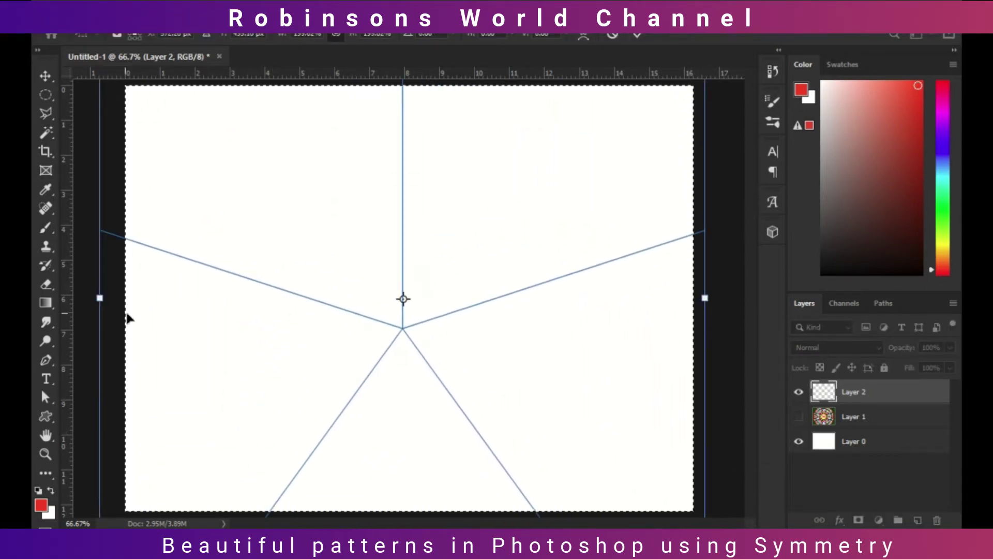
drag(705, 298, 724, 299)
mouse_move(479, 316)
mouse_down()
mouse_move(505, 303)
mouse_move(487, 303)
mouse_up()
key(Return)
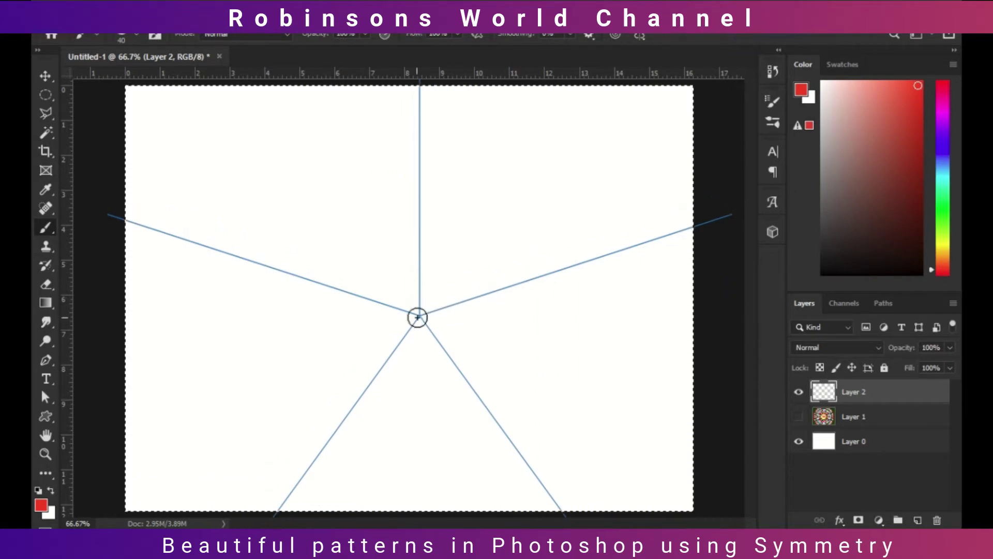
- Paint a straight-sided red pentagon around the centre, with detached bars and a larger pentagon surrounding it
click(497, 290)
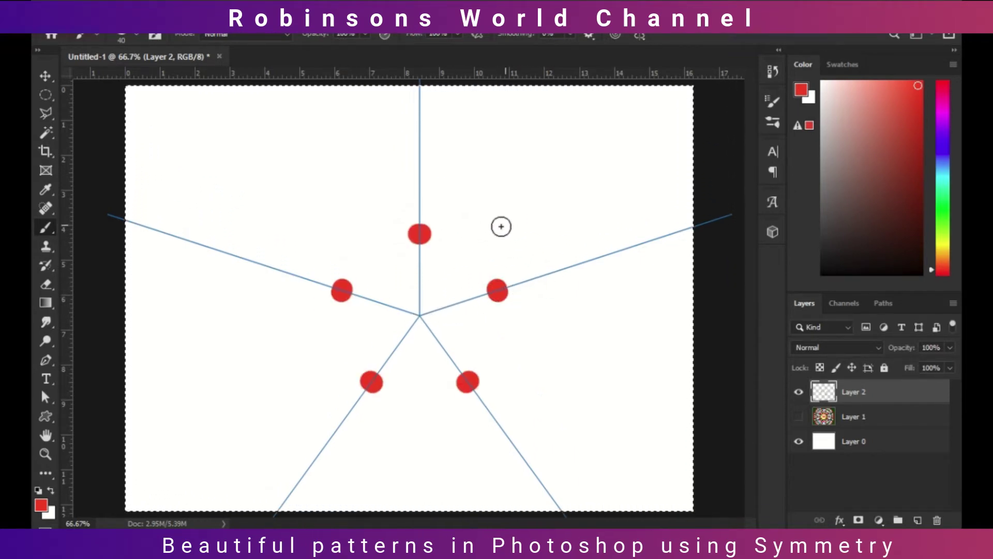
shift+click(484, 226)
click(526, 207)
shift+click(573, 337)
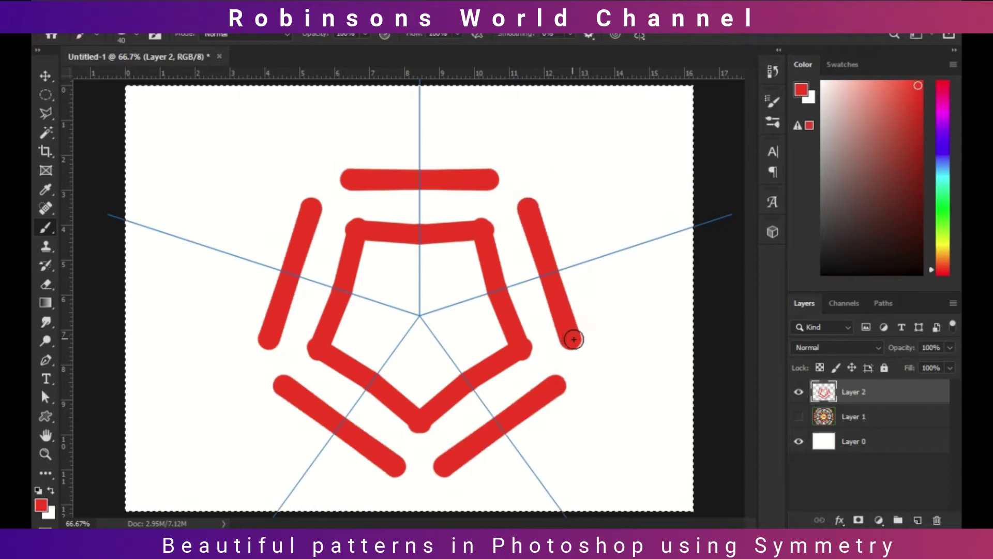
click(419, 114)
shift+click(608, 254)
- Paint red outermost bands reaching the canvas edges, a small central pentagon with a centre dot, and short connectors at the inner pentagon's corners
click(158, 229)
shift+click(421, 89)
click(376, 298)
shift+click(419, 268)
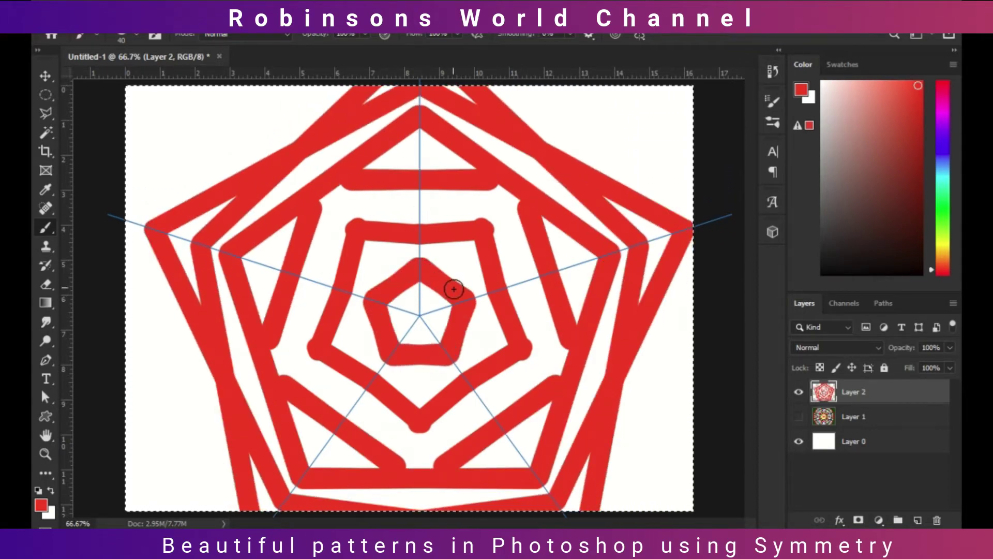
click(420, 315)
click(351, 225)
shift+click(323, 199)
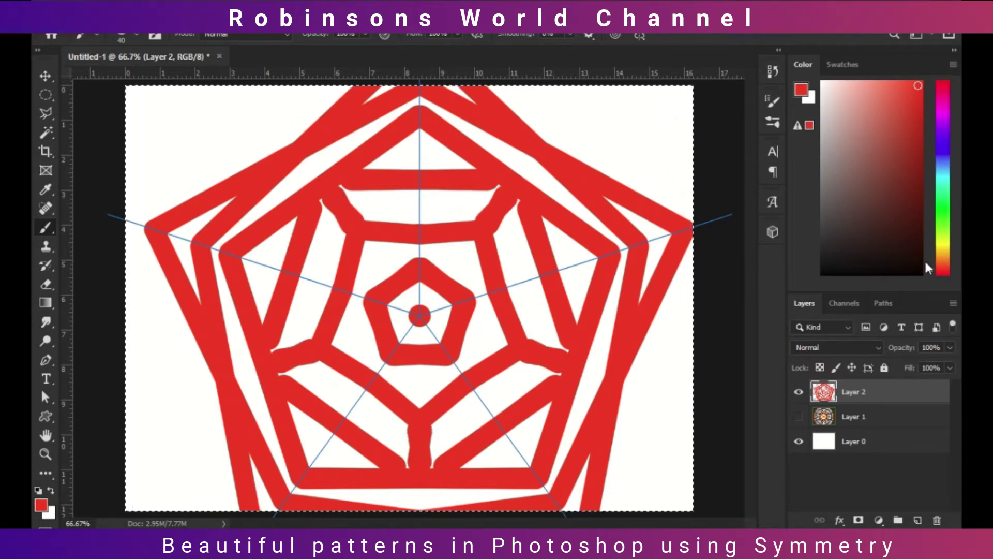
- Set the foreground colour to near-black and paint straight-sided black pentagons over the middle and outer red frames
click(899, 264)
click(522, 348)
shift+click(474, 240)
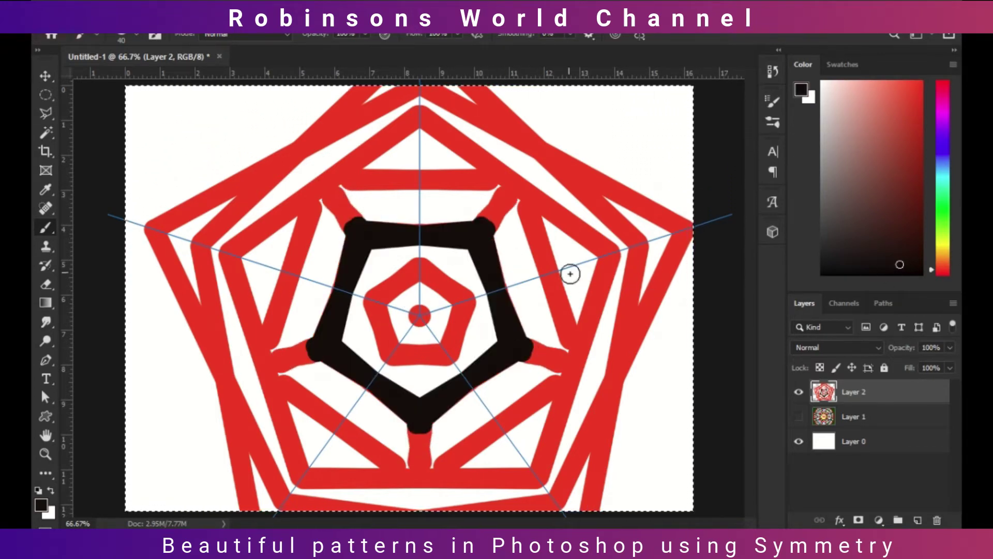
click(578, 360)
shift+click(521, 188)
click(194, 243)
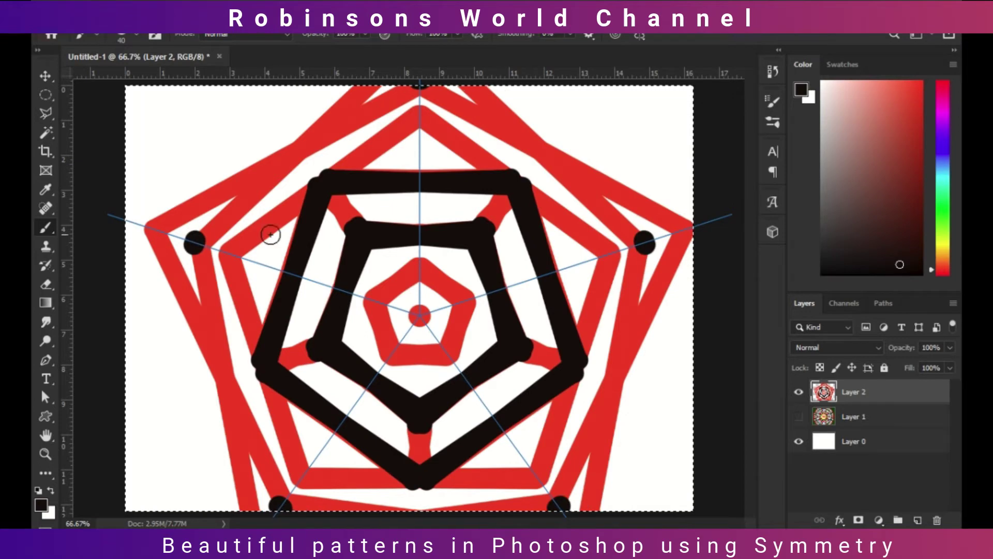
shift+click(407, 123)
- Set the foreground colour to bright yellow, paint a yellow pentagon and overlapping outer bands over the pattern, and clear all artwork from Layer 2
drag(942, 250, 943, 243)
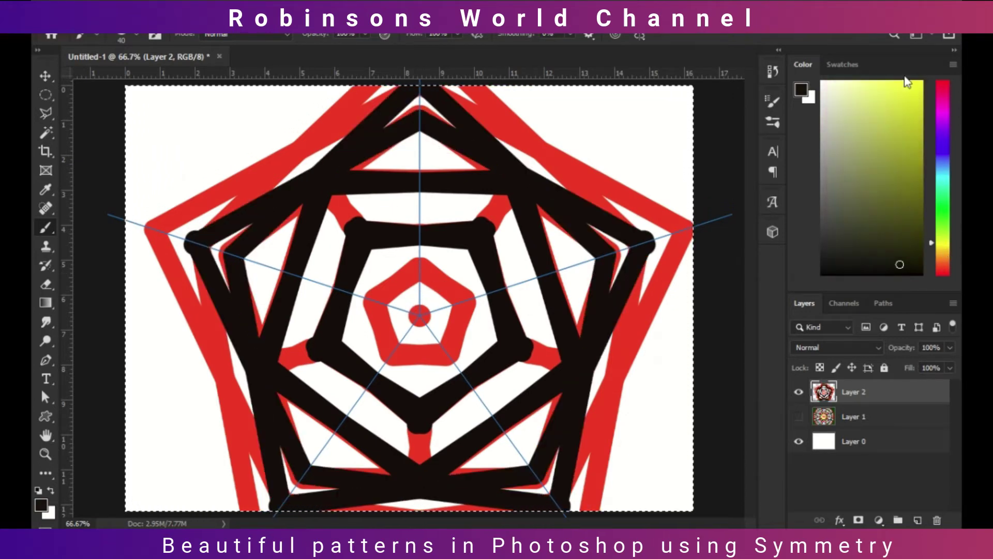
click(918, 83)
click(549, 275)
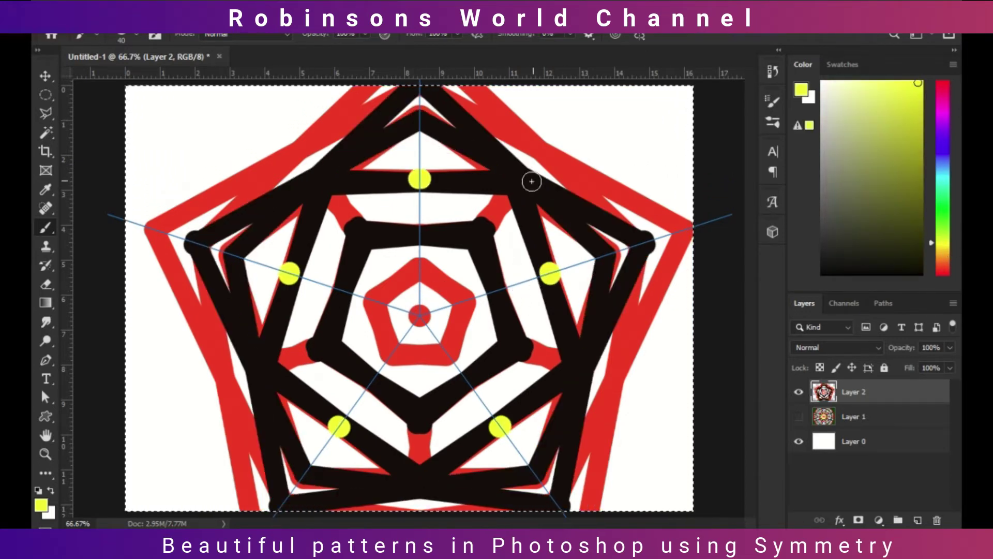
shift+click(519, 180)
click(622, 249)
shift+click(546, 149)
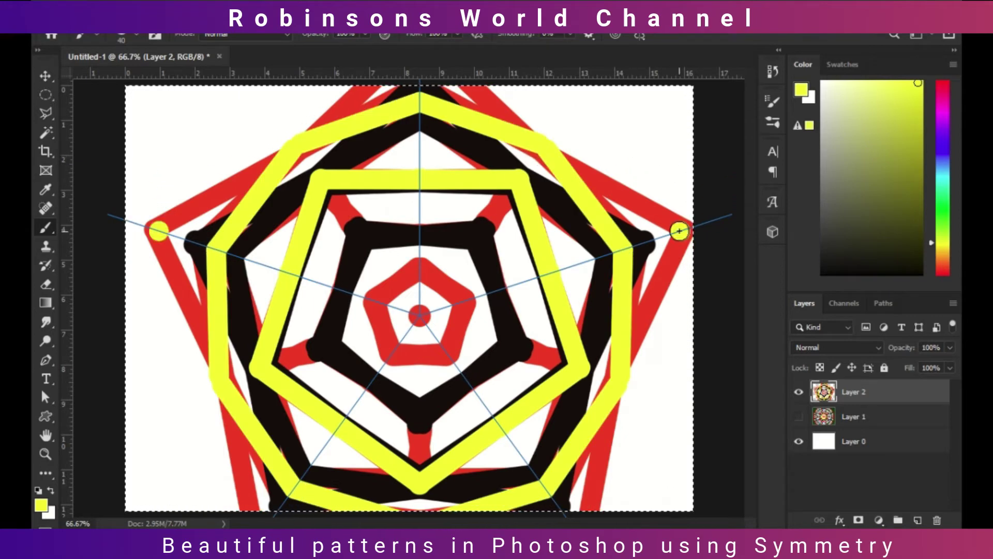
shift+click(655, 110)
shift+click(186, 111)
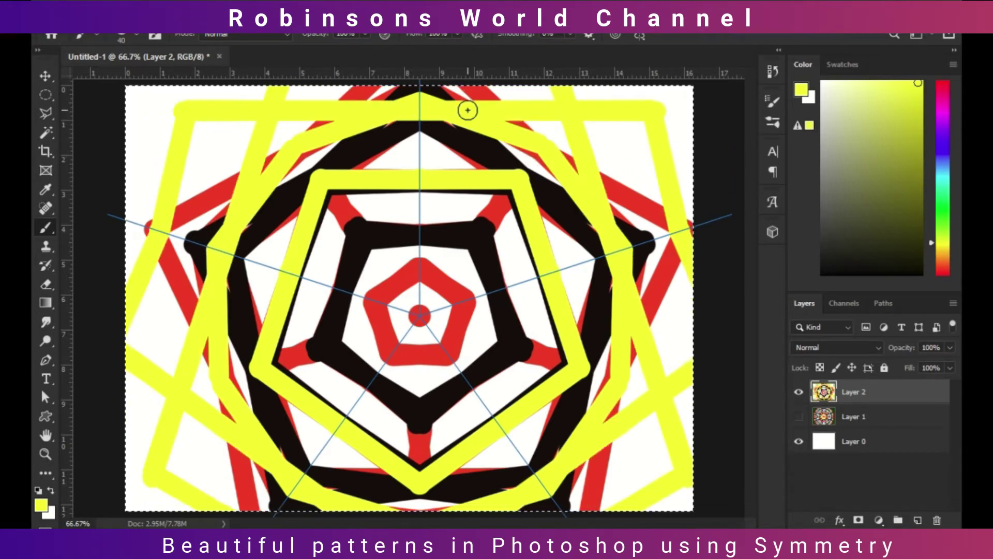
key(Delete)
- Paint looping yellow freehand curls along the five axes, and clear all artwork from Layer 2
mouse_move(155, 218)
mouse_down()
mouse_move(203, 223)
mouse_move(270, 252)
mouse_move(341, 253)
mouse_move(164, 307)
mouse_up()
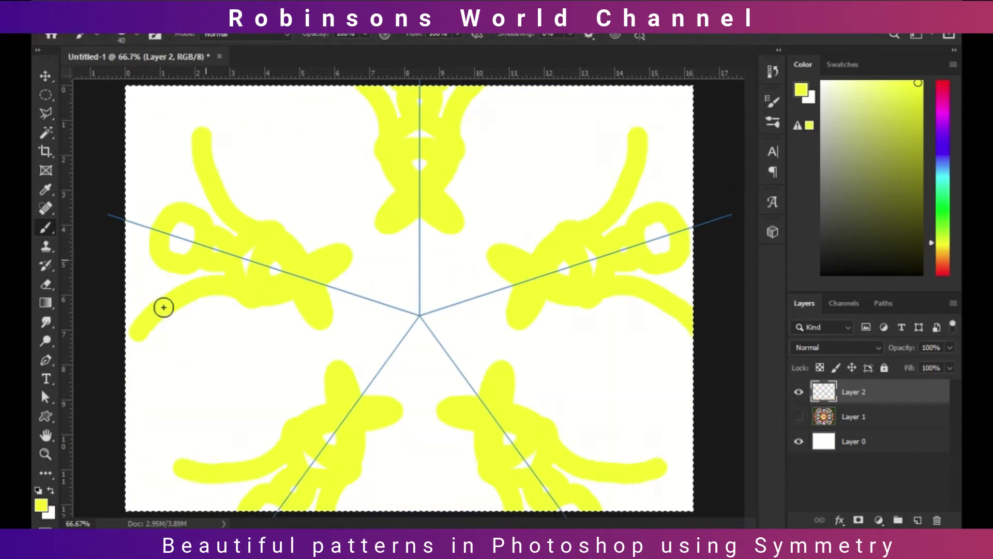
key(Delete)
- Set the foreground colour to red and reshape the 40 px brush tip into a narrow slanted ellipse
click(942, 274)
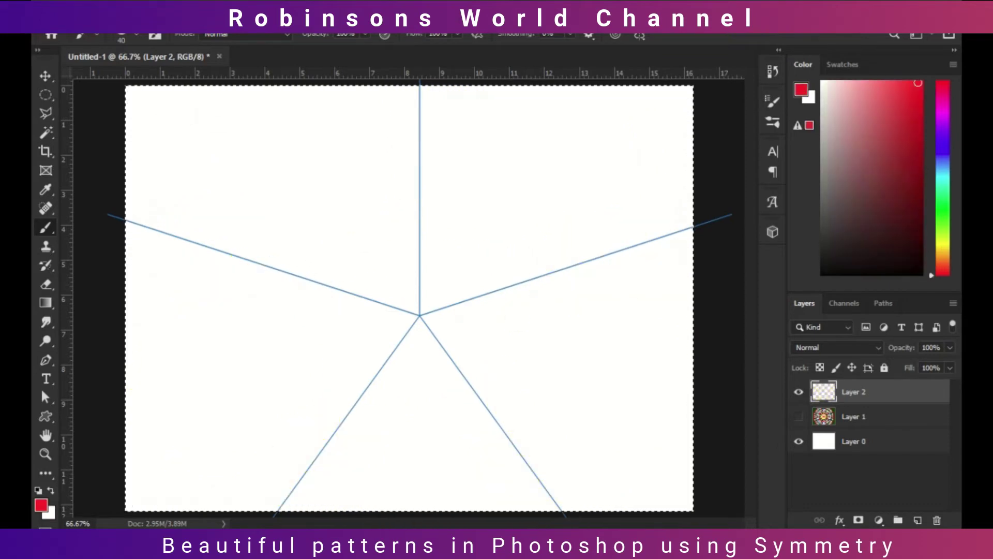
click(132, 34)
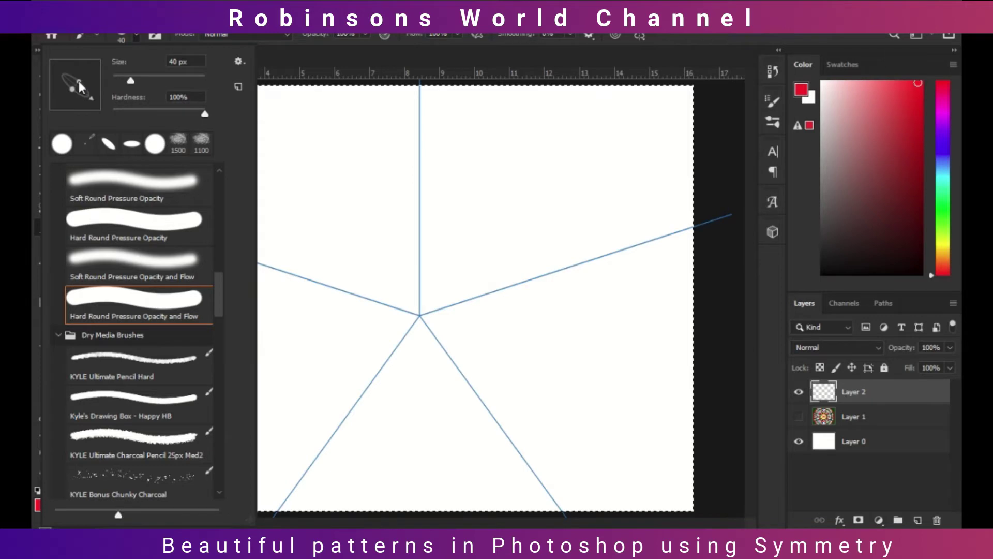
click(414, 286)
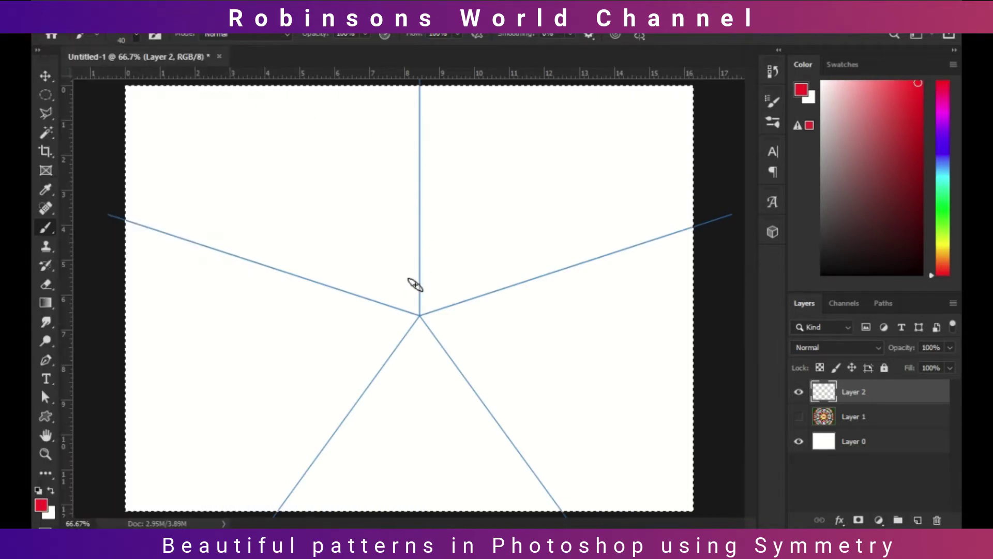
- Stamp small red leaf-shaped marks outward from the centre, forming V shapes on the axes and a zigzag row across each one
drag(412, 284, 411, 284)
click(414, 255)
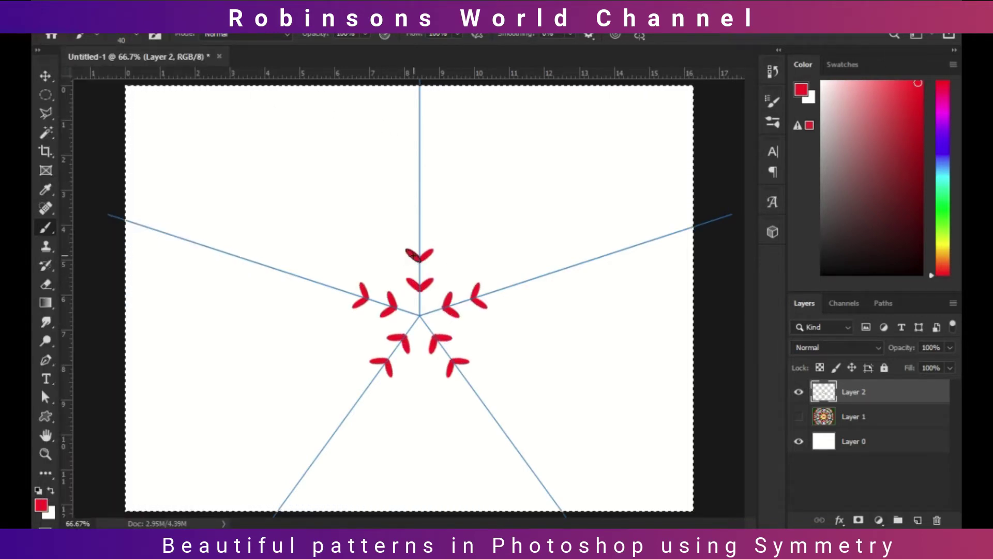
click(414, 231)
click(440, 231)
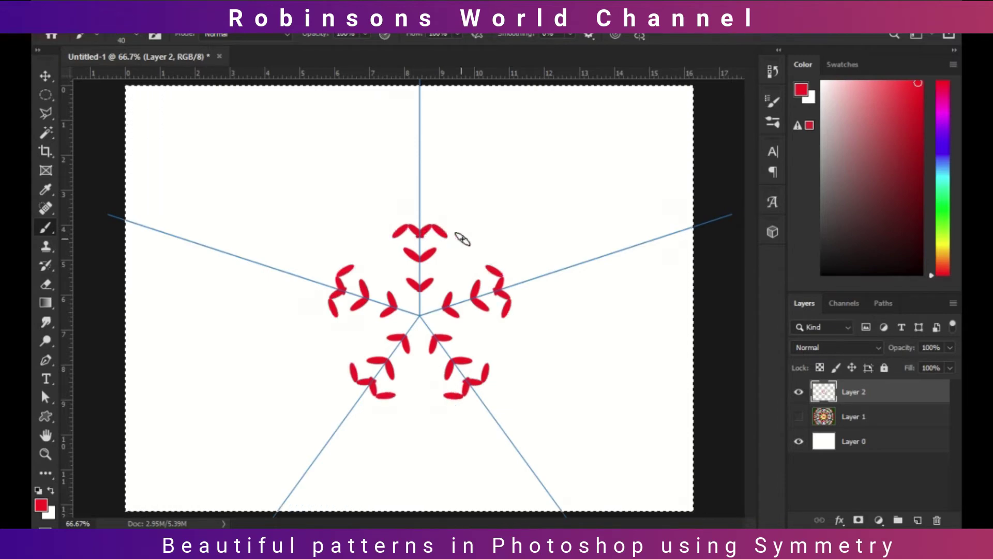
click(383, 231)
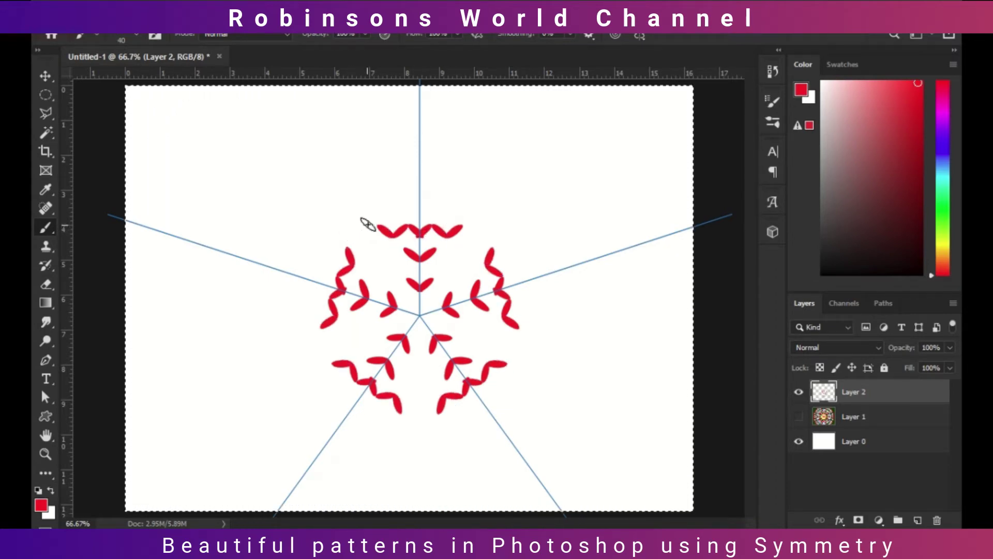
- Stamp crossing leaf marks above the zigzags, dashes between the axes, and a column of red chevrons farther out along each axis
click(405, 217)
click(423, 220)
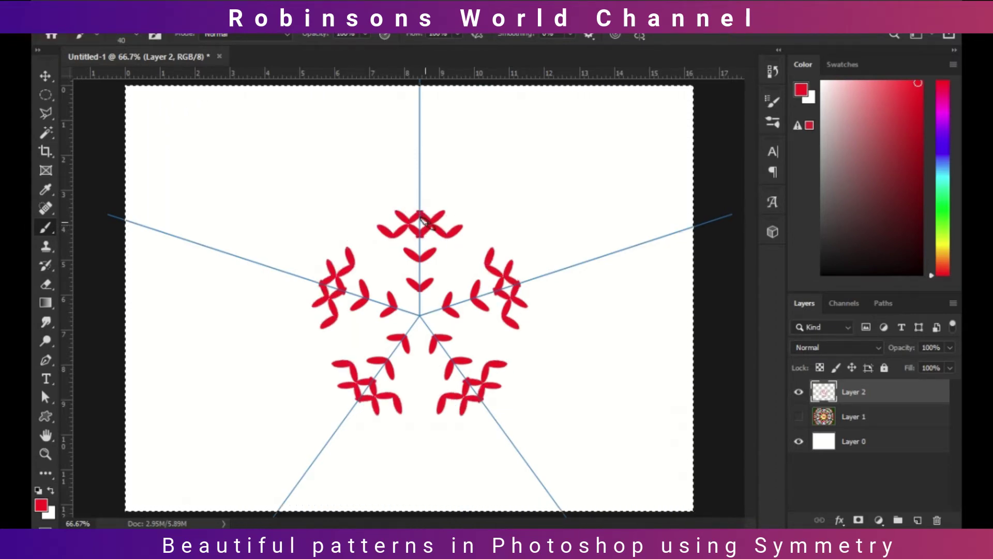
click(456, 265)
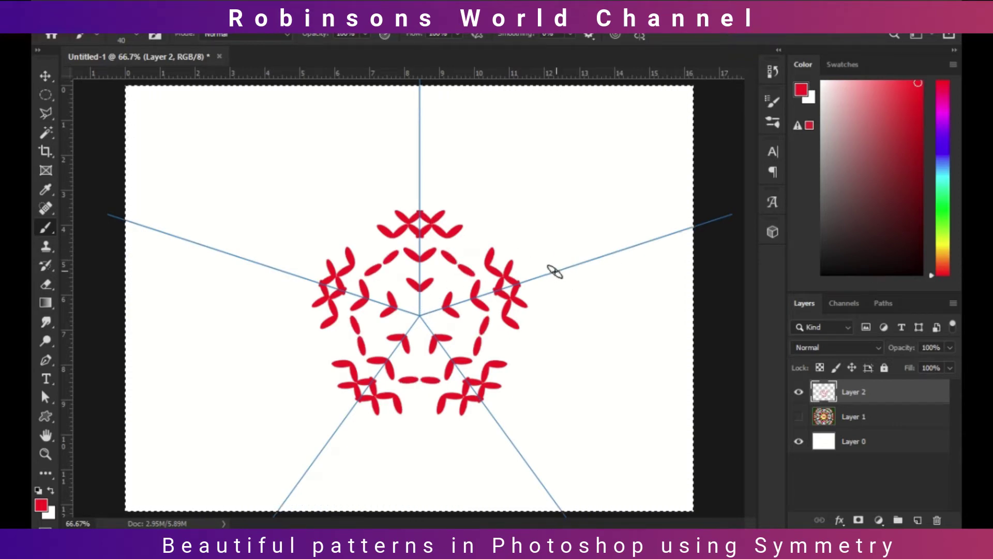
drag(545, 266, 600, 255)
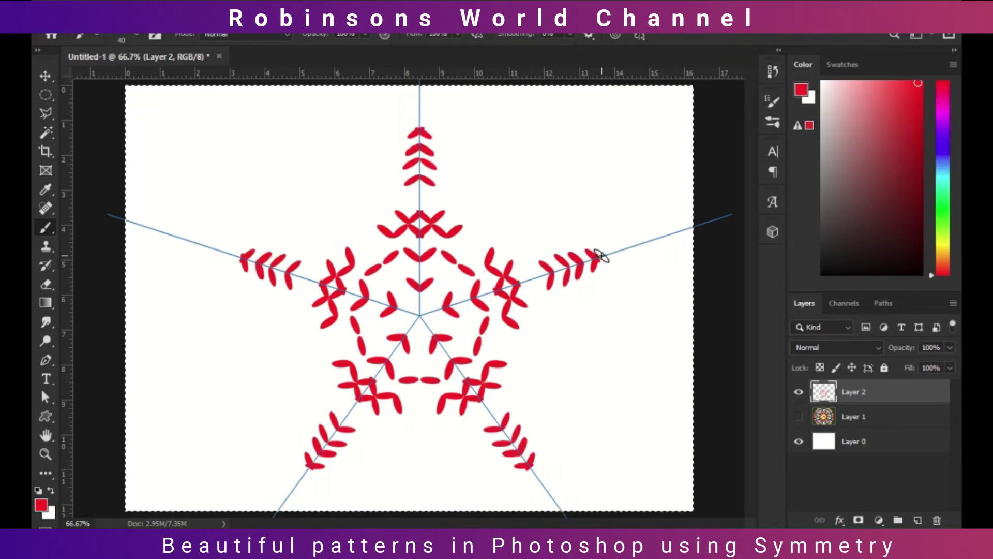
- Enlarge the slanted brush in stages up to 175 px and stamp two growing pairs of red leaves near each axis's outer end
key(bracketright)
key(bracketright)
key(bracketright)
key(bracketright)
click(599, 241)
key(bracketright)
key(bracketright)
key(bracketright)
key(bracketright)
key(bracketright)
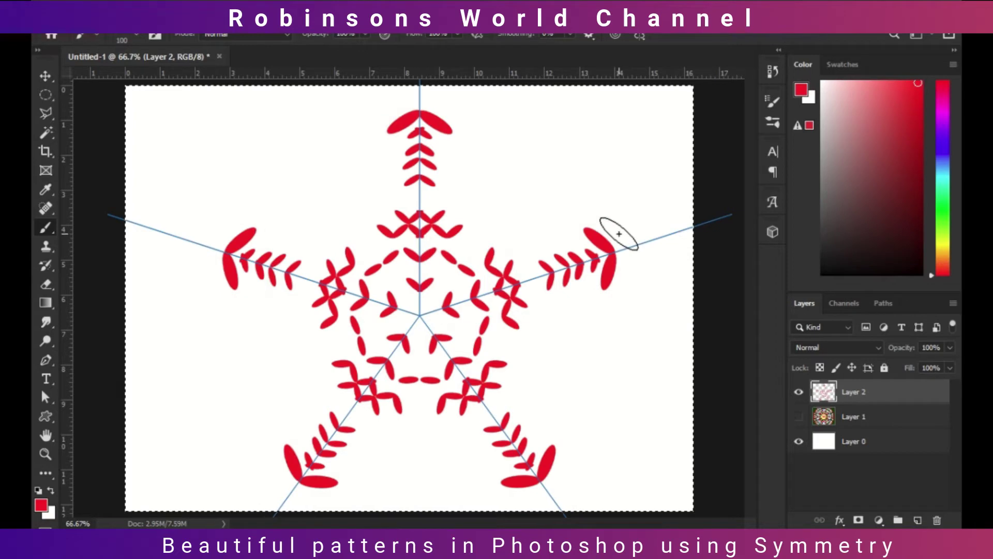
click(614, 220)
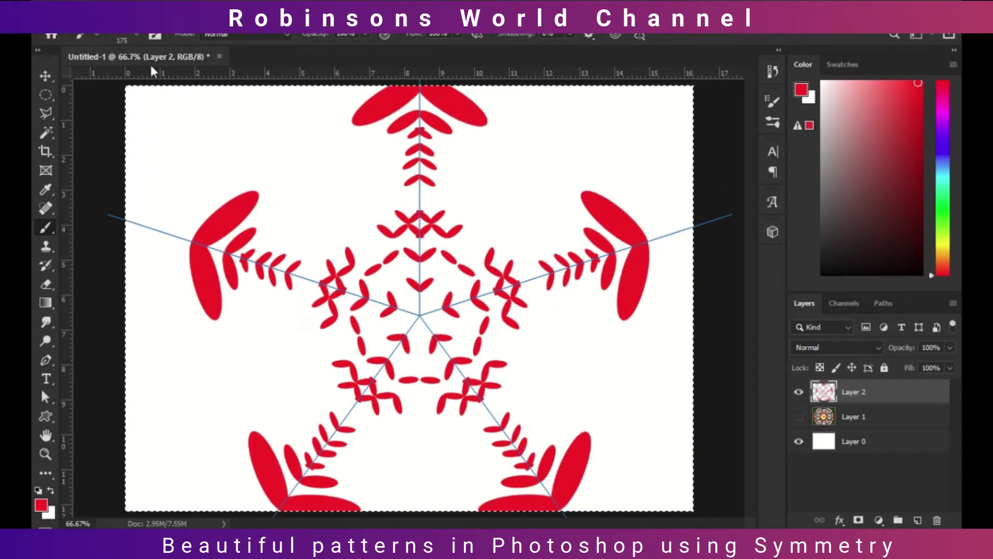
- Set the brush to 37 px with a steeper elliptical tip, and stamp small crossing red leaves beyond the large leaf pairs
click(135, 35)
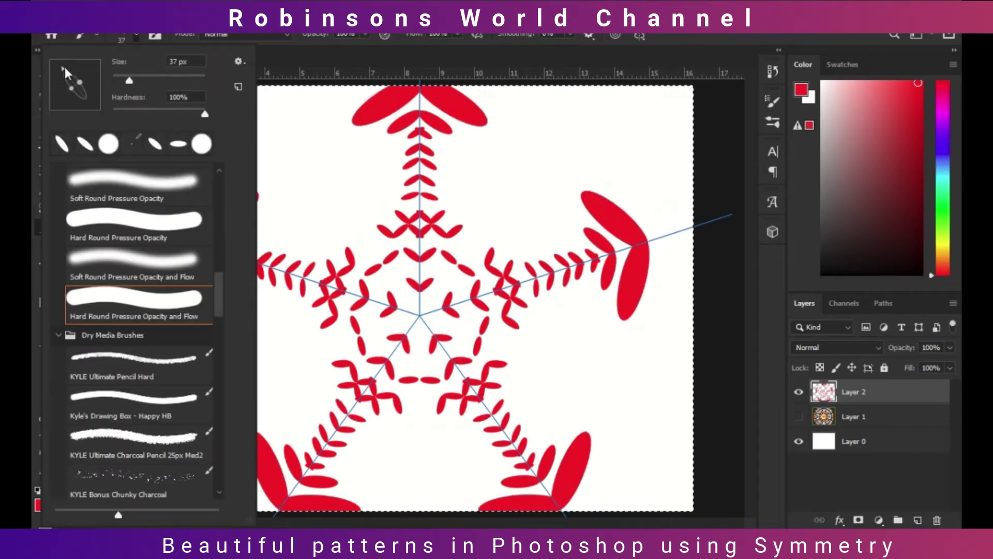
drag(52, 85, 56, 100)
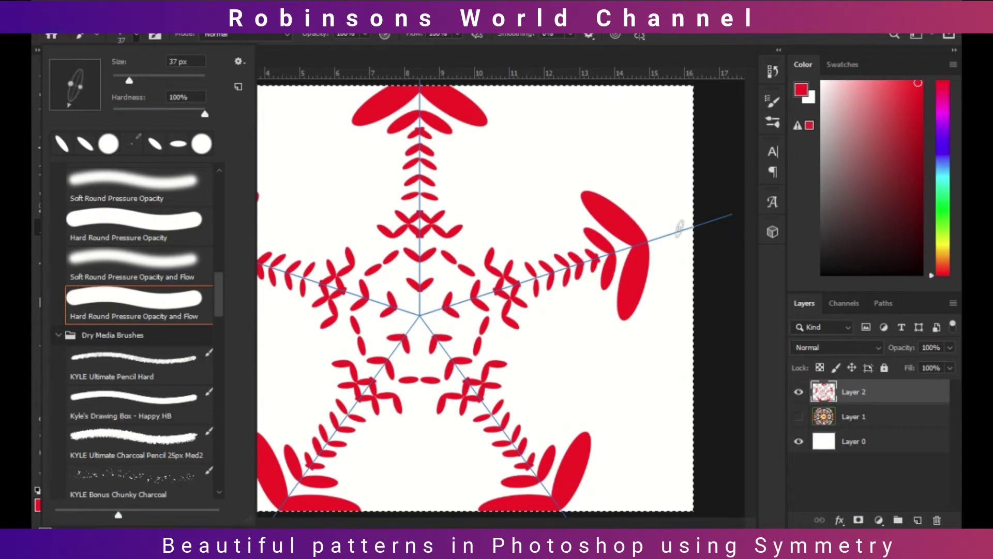
click(664, 231)
click(684, 225)
click(161, 225)
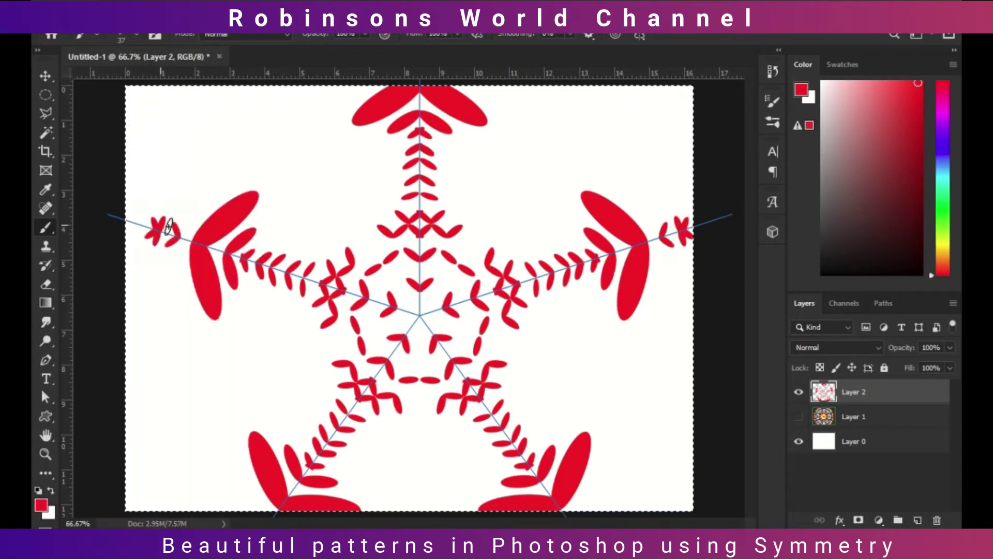
click(177, 232)
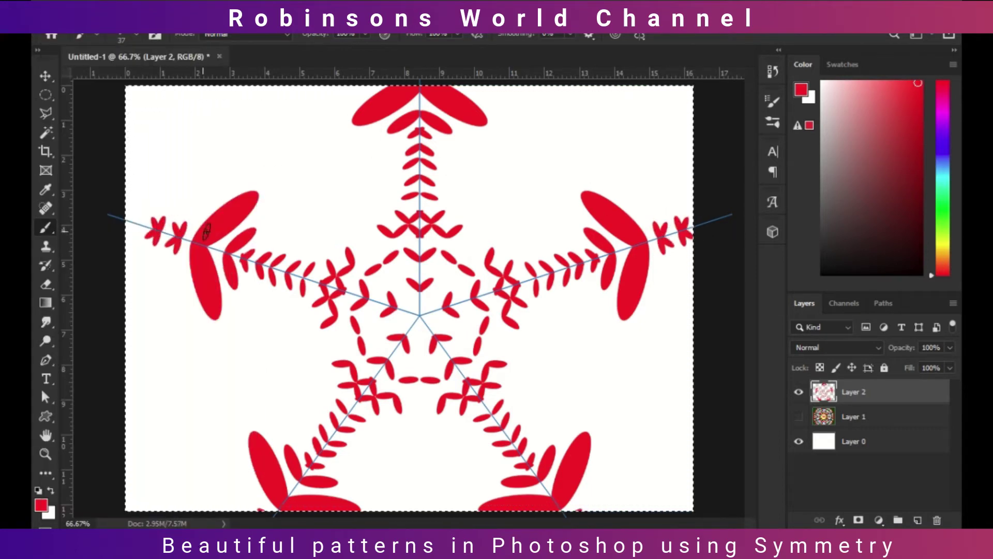
- Stamp more red leaf marks at the centre and beside the axes, paint wavy red strokes between them, and clear Layer 2
click(398, 300)
click(439, 168)
click(437, 185)
click(442, 200)
click(464, 224)
mouse_move(473, 206)
mouse_down()
mouse_move(570, 158)
mouse_move(643, 158)
mouse_up()
click(358, 149)
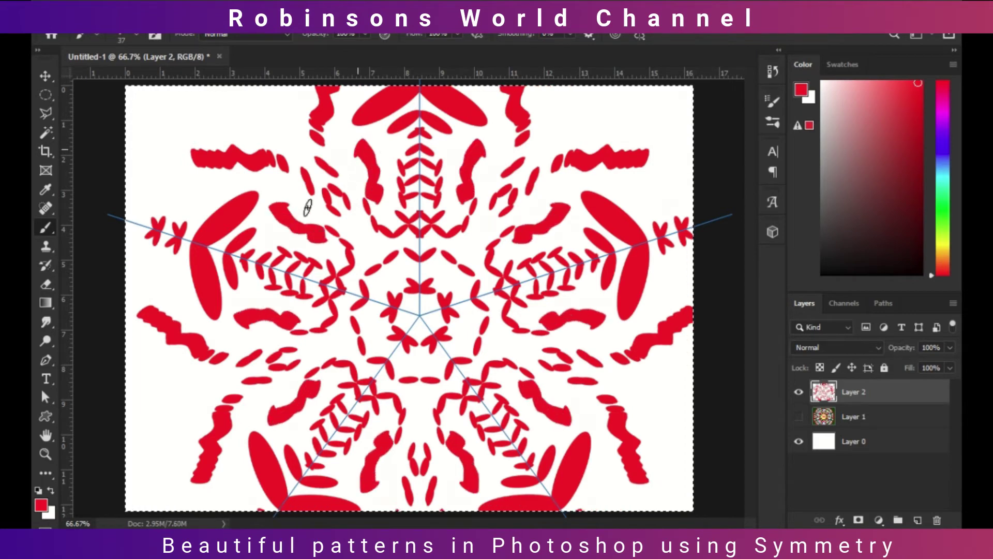
key(Delete)
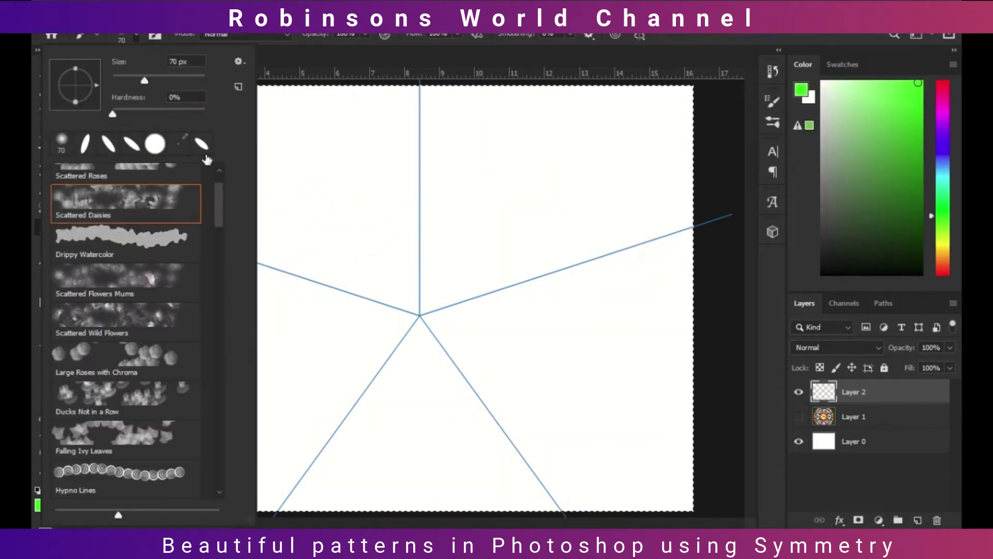
- Paint a green mandala with the Scattered Daisies brush at 70 px and 100% hardness, and clear Layer 2
drag(114, 114, 126, 115)
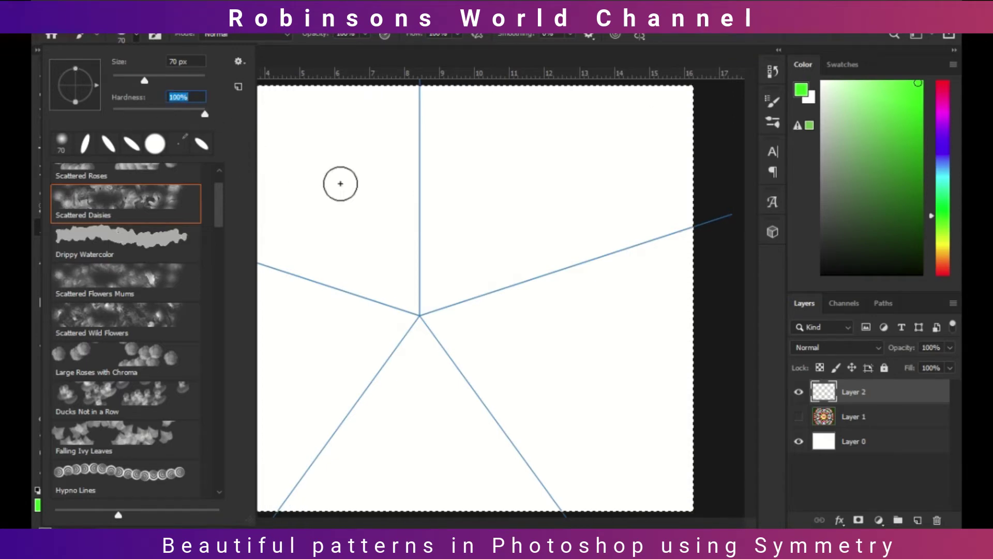
mouse_move(422, 214)
mouse_down()
mouse_move(382, 226)
mouse_move(320, 210)
mouse_move(203, 227)
mouse_move(242, 218)
mouse_move(289, 150)
mouse_move(503, 199)
mouse_move(423, 258)
mouse_move(421, 310)
mouse_up()
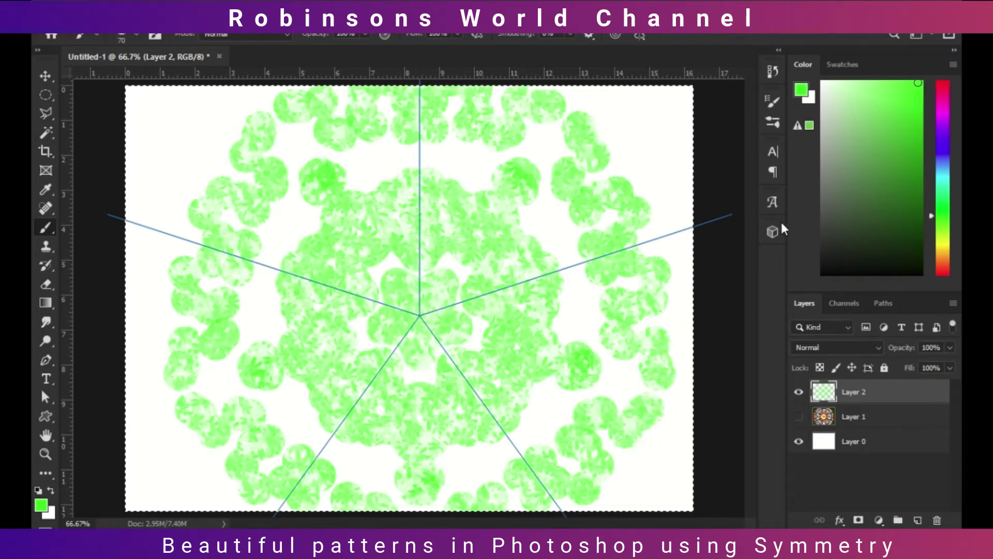
key(Delete)
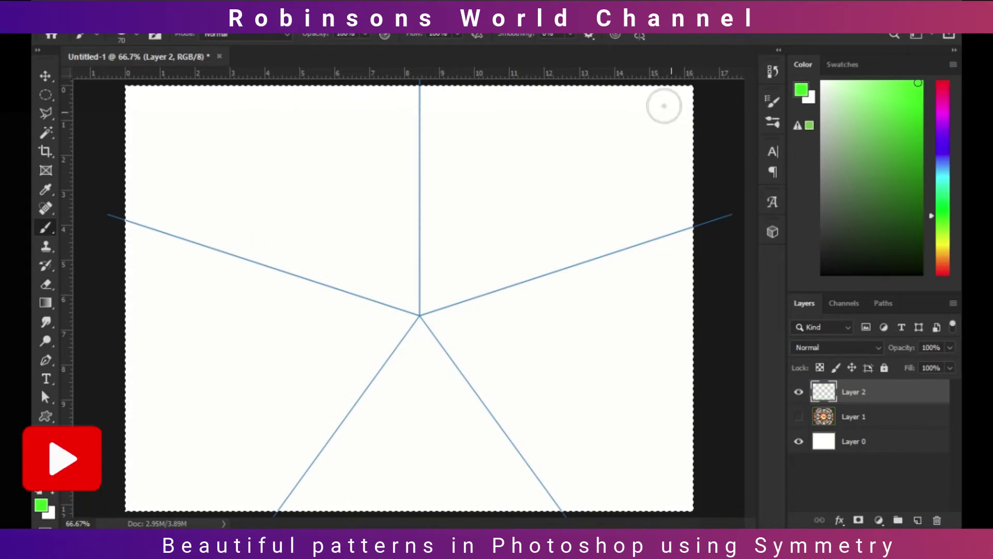
- Replace the symmetry with a new Mandala symmetry of 10 segments at its default size
click(640, 34)
click(685, 213)
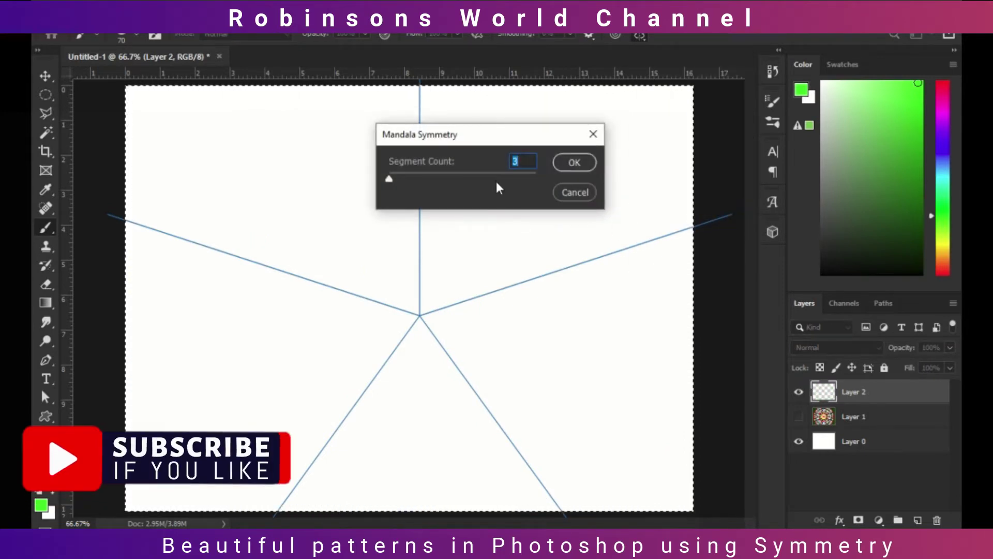
drag(389, 178, 612, 186)
click(557, 163)
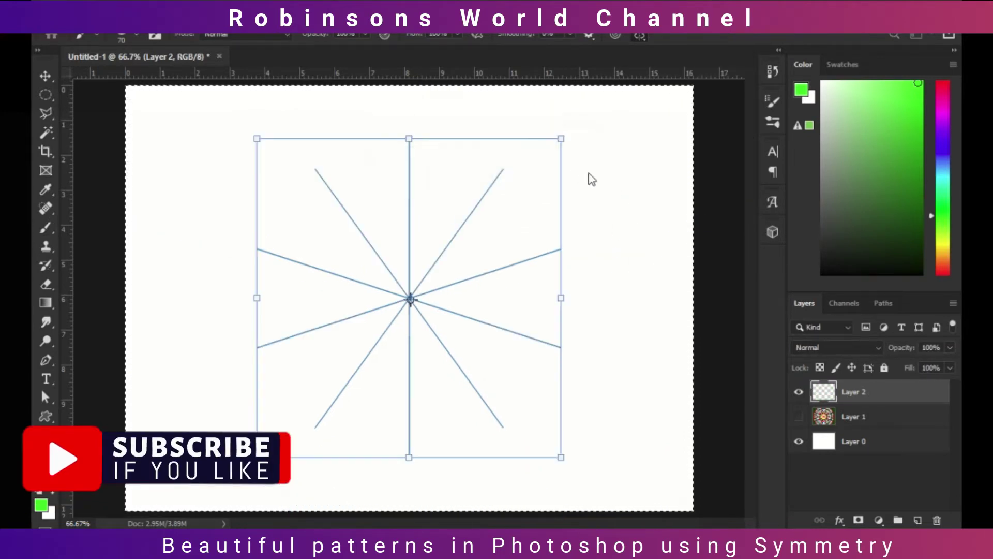
key(Return)
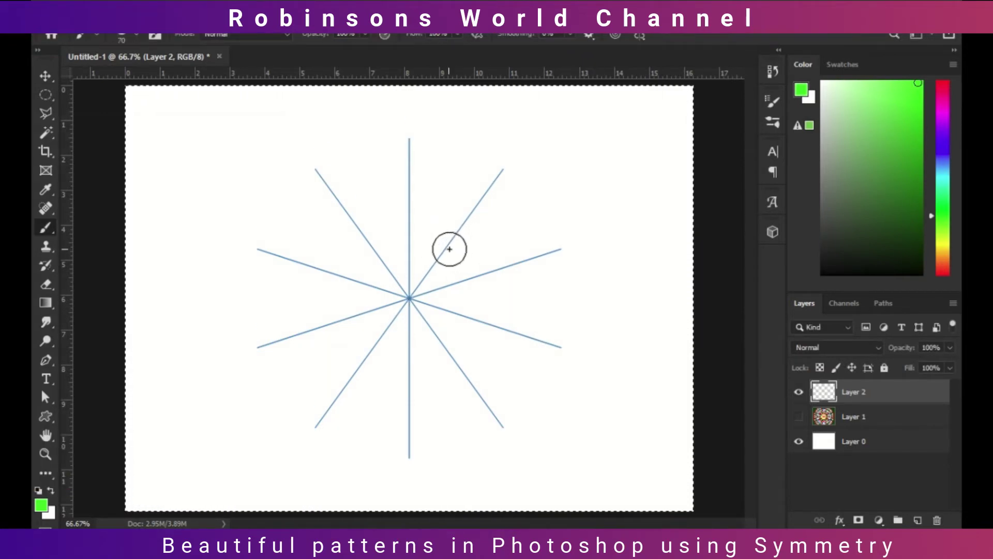
- Paint a broad green floral ring, a smaller ring around the centre, and green clusters and spots outside them
mouse_move(483, 173)
mouse_down()
mouse_move(510, 183)
mouse_move(464, 212)
mouse_up()
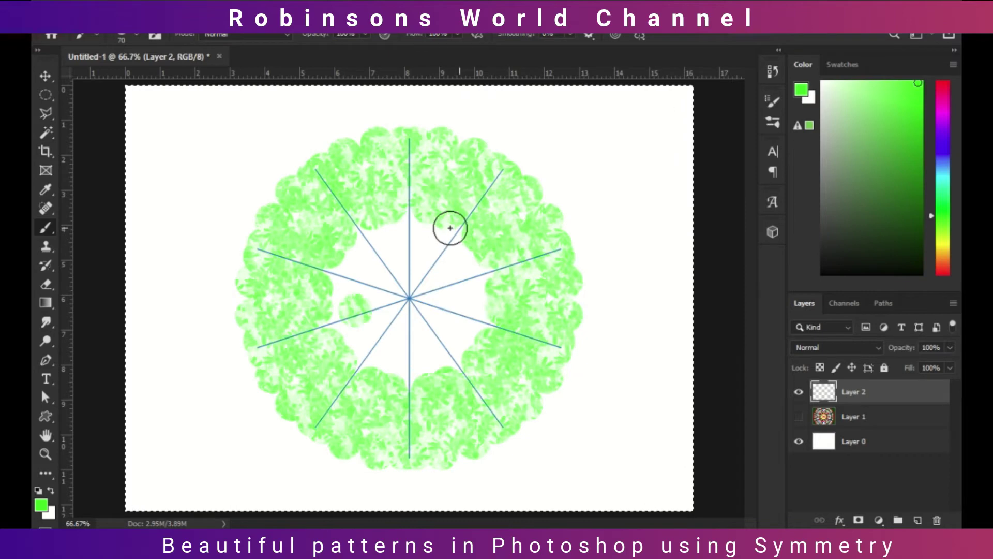
drag(432, 249, 449, 260)
mouse_move(585, 189)
mouse_down()
mouse_move(610, 191)
mouse_move(615, 164)
mouse_up()
click(643, 202)
- Add orange-red arcs among the outer clusters, a purple ring with knobs along the axes, and a crimson disc at the centre
click(942, 264)
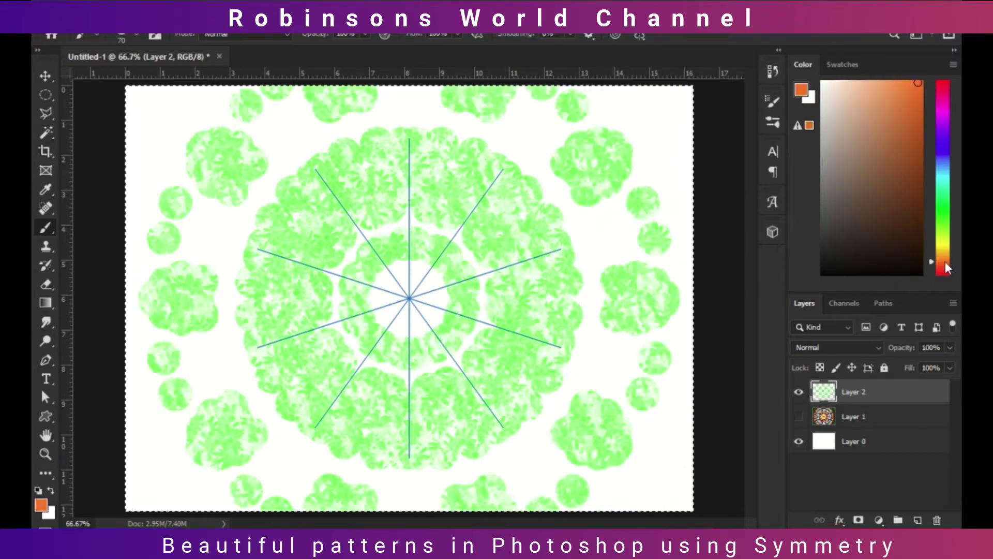
drag(613, 243, 667, 252)
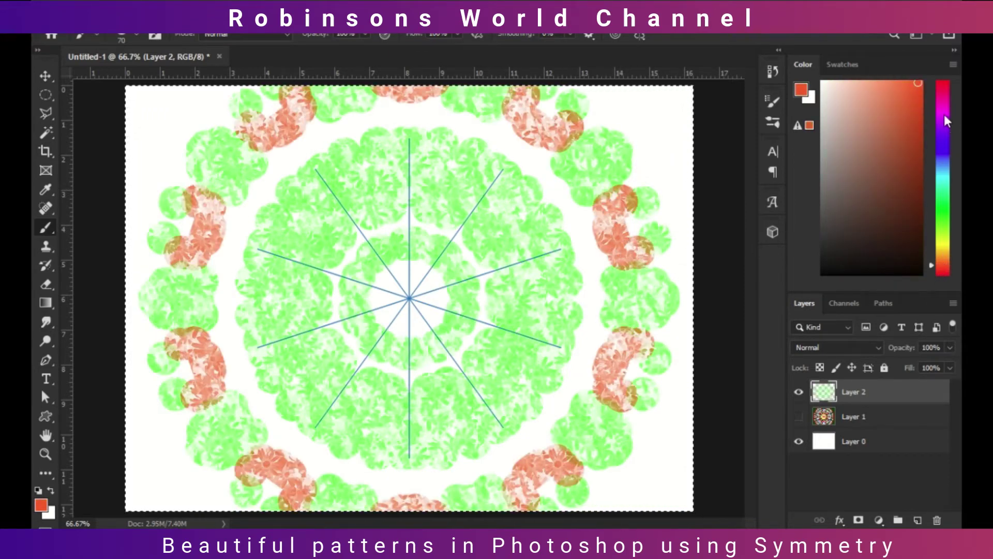
click(942, 110)
drag(483, 228, 521, 259)
click(943, 81)
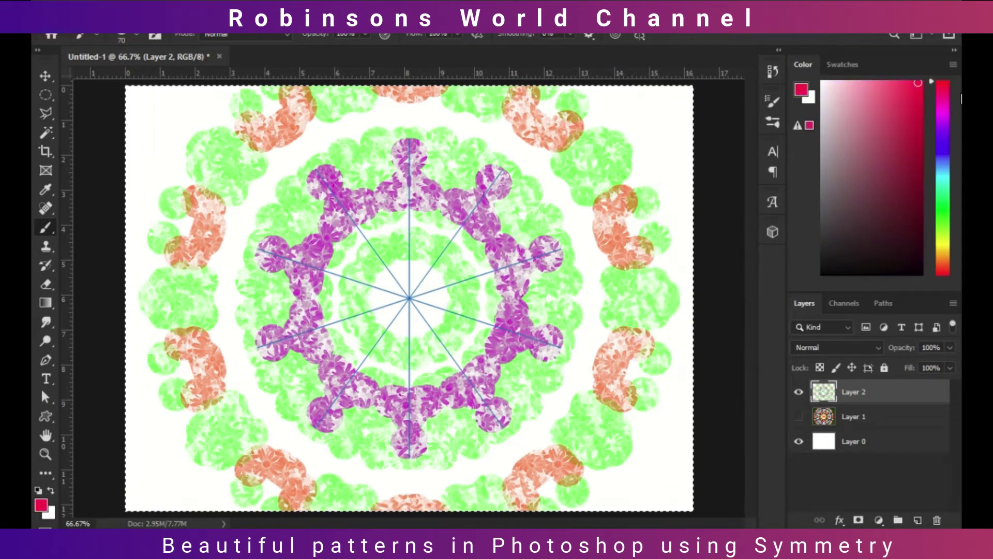
drag(406, 290, 422, 297)
- Paint yellow patches just outside the green ring and fill the canvas corners with red floral texture
click(942, 247)
mouse_move(568, 227)
mouse_down()
mouse_move(586, 250)
mouse_move(608, 256)
mouse_up()
click(943, 273)
drag(672, 93, 681, 155)
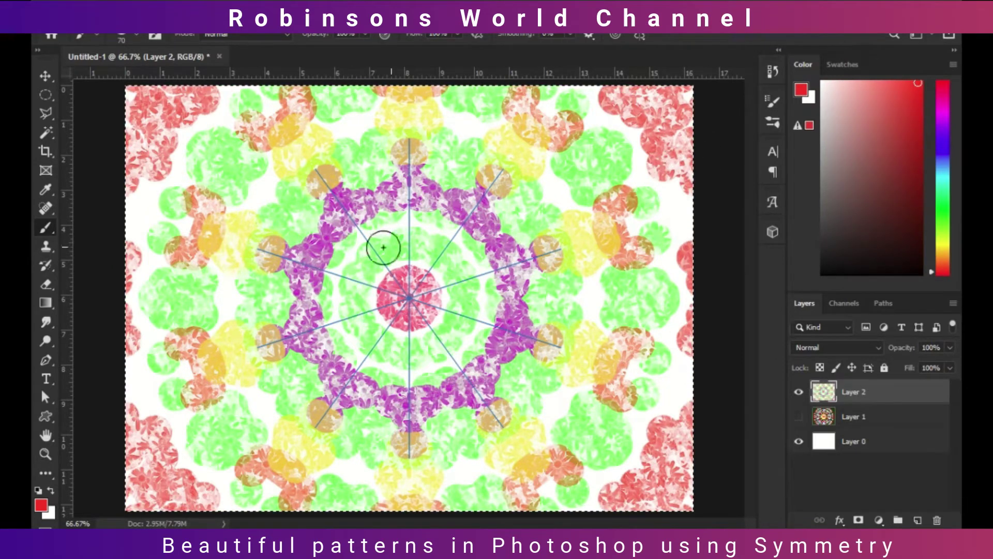
- Reset the foreground to black, add dark floral spots around the outer pattern and over the purple ring, and clear Layer 2
key(d)
mouse_move(217, 378)
mouse_down()
mouse_move(239, 370)
mouse_move(254, 409)
mouse_up()
drag(672, 373, 646, 380)
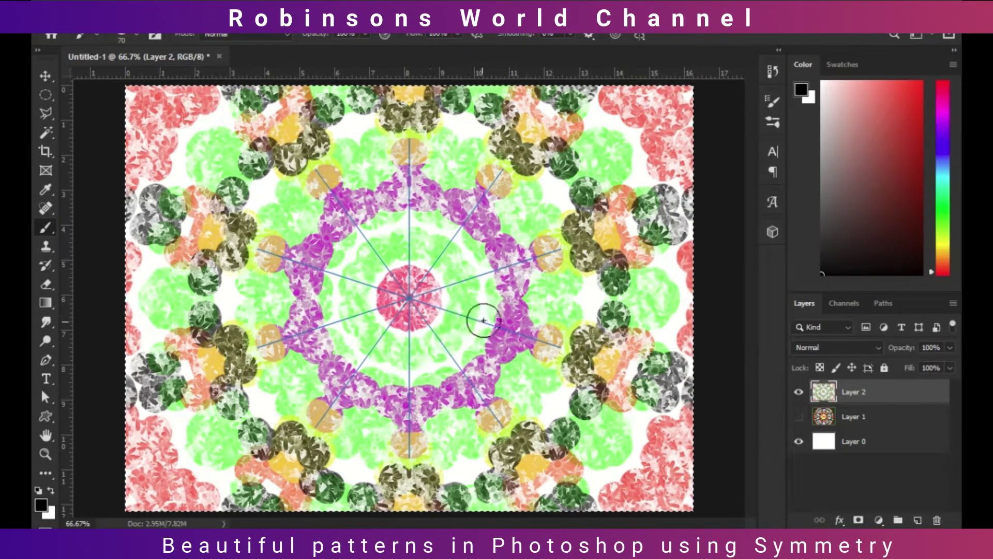
drag(474, 324, 484, 282)
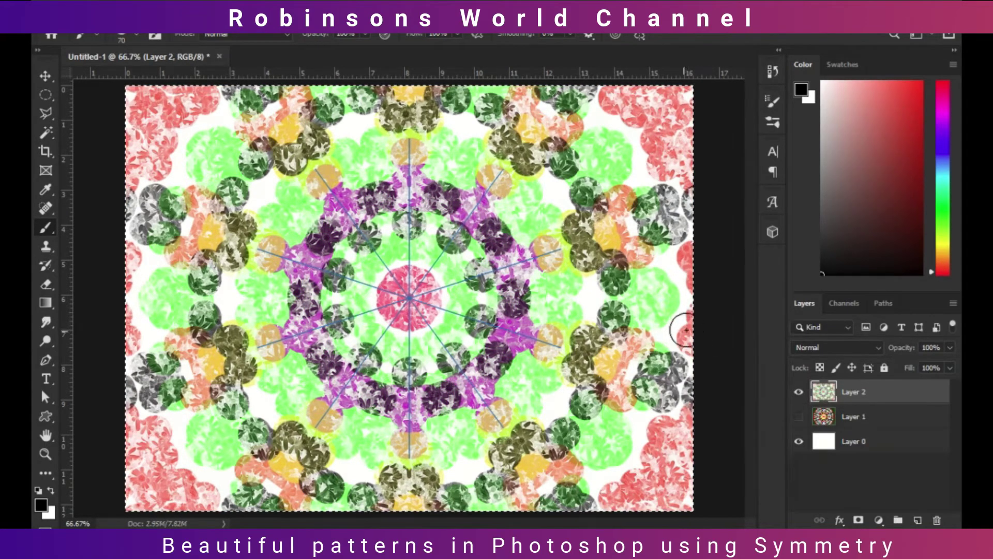
key(Delete)
- Paint a looped ring, inner petals and wavy outer bands in black with the 9 px Drippy Watercolor brush, and clear Layer 2
click(129, 34)
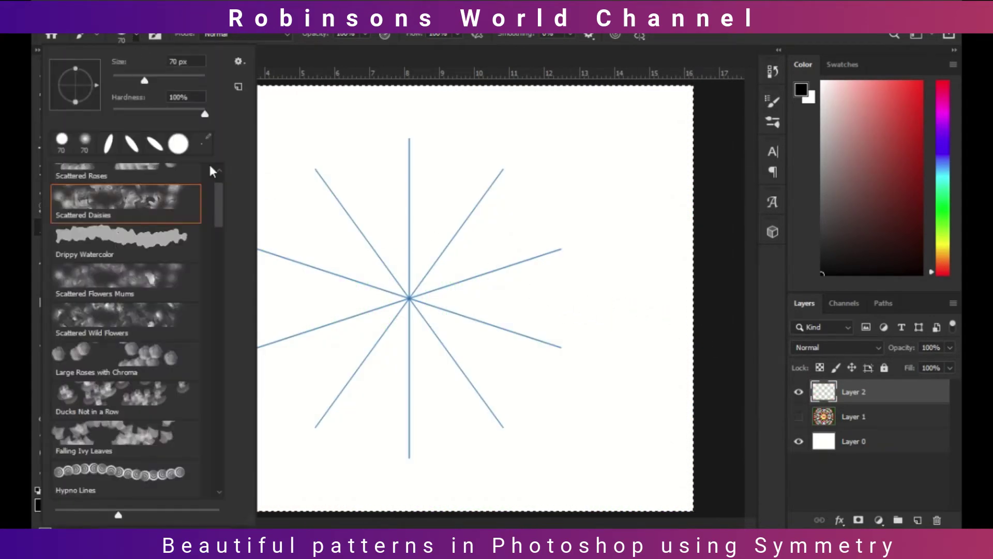
click(175, 240)
mouse_move(346, 212)
mouse_down()
mouse_move(369, 197)
mouse_move(373, 219)
mouse_move(401, 232)
mouse_up()
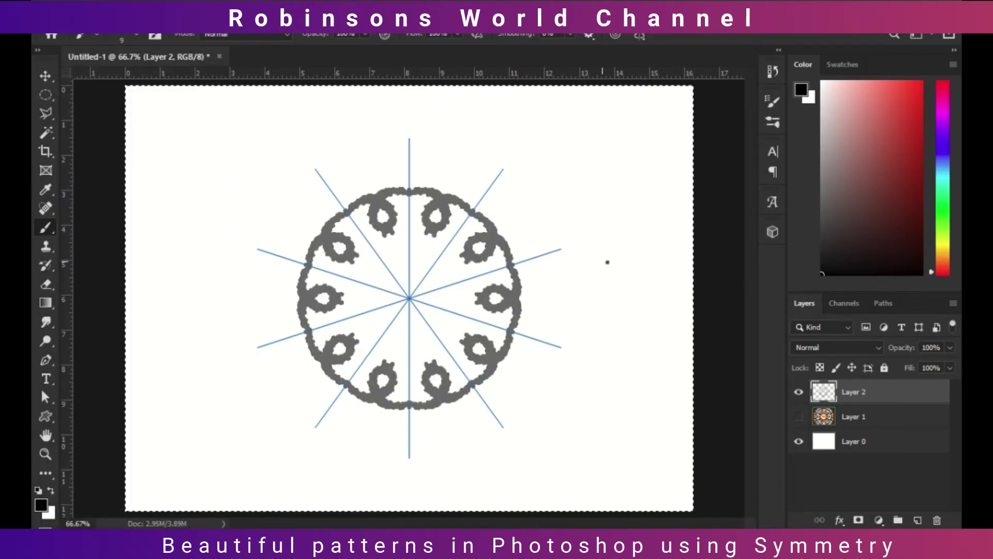
drag(454, 265, 428, 274)
mouse_move(526, 253)
mouse_down()
mouse_move(564, 238)
mouse_move(569, 169)
mouse_up()
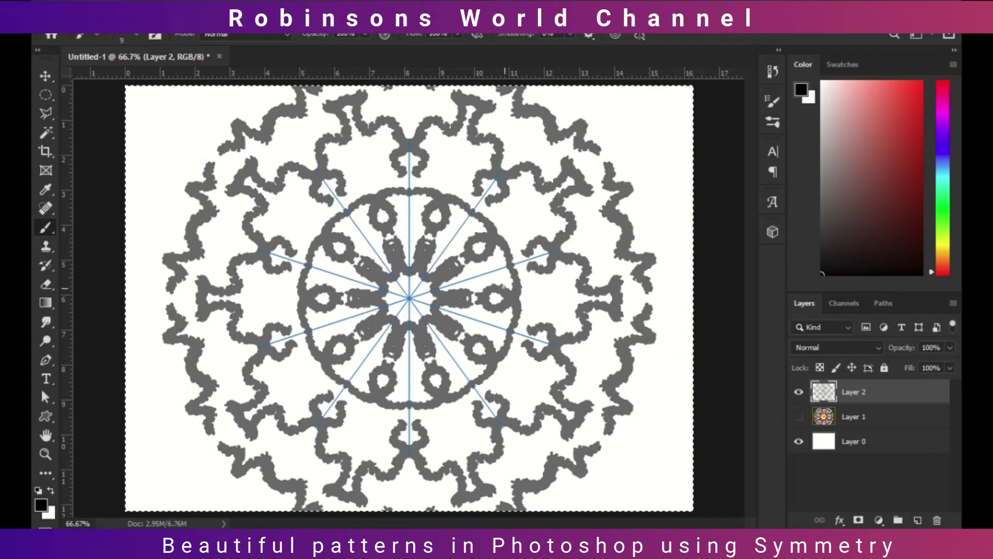
key(Delete)
- Paint spokes from the centre that branch into a crossing star-shaped web, and clear Layer 2
mouse_move(408, 298)
mouse_down()
mouse_move(418, 208)
mouse_move(324, 162)
mouse_move(459, 152)
mouse_move(572, 109)
mouse_move(678, 161)
mouse_move(548, 231)
mouse_up()
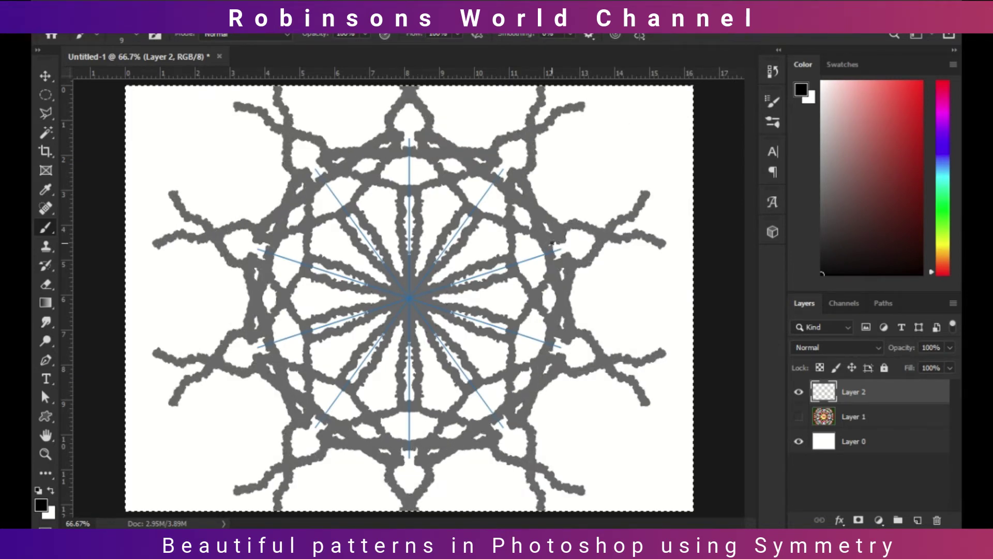
key(Delete)
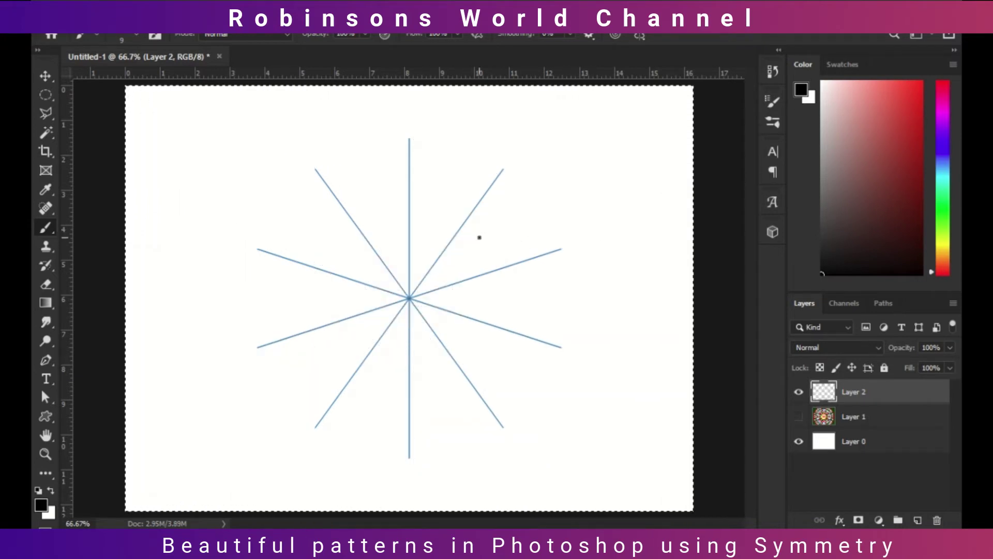
- Choose the 69 px Azalea brush and paint black and grey flower rings, outer flower clusters and a filled centre
click(137, 34)
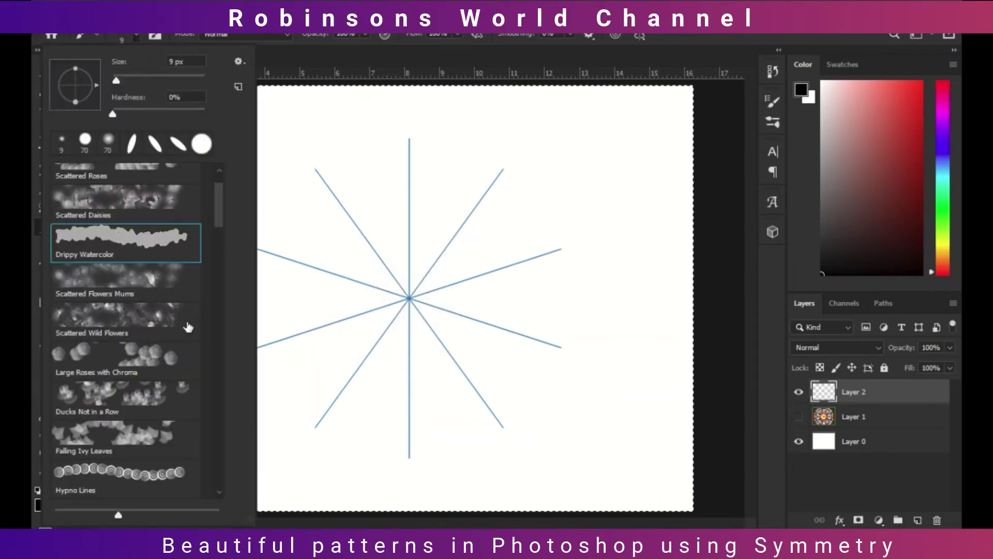
drag(223, 219, 219, 200)
click(157, 177)
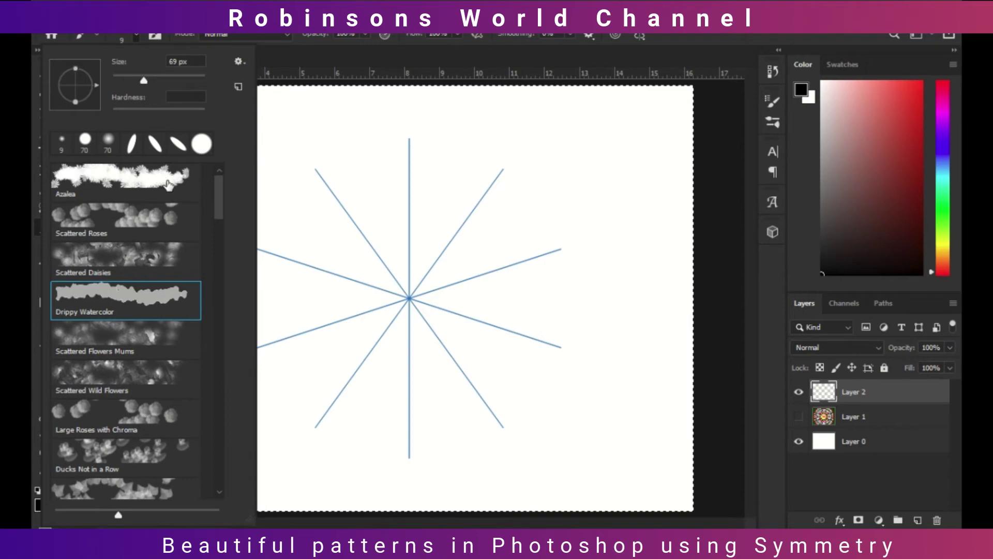
drag(354, 222, 300, 220)
mouse_move(601, 287)
mouse_down()
mouse_move(623, 281)
mouse_move(637, 297)
mouse_up()
drag(658, 240, 658, 231)
drag(394, 302, 434, 305)
- Set the foreground colour to red and paint flower clusters in the corners of the canvas
click(906, 193)
click(884, 120)
click(919, 84)
mouse_move(639, 134)
mouse_down()
mouse_move(652, 137)
mouse_move(626, 160)
mouse_up()
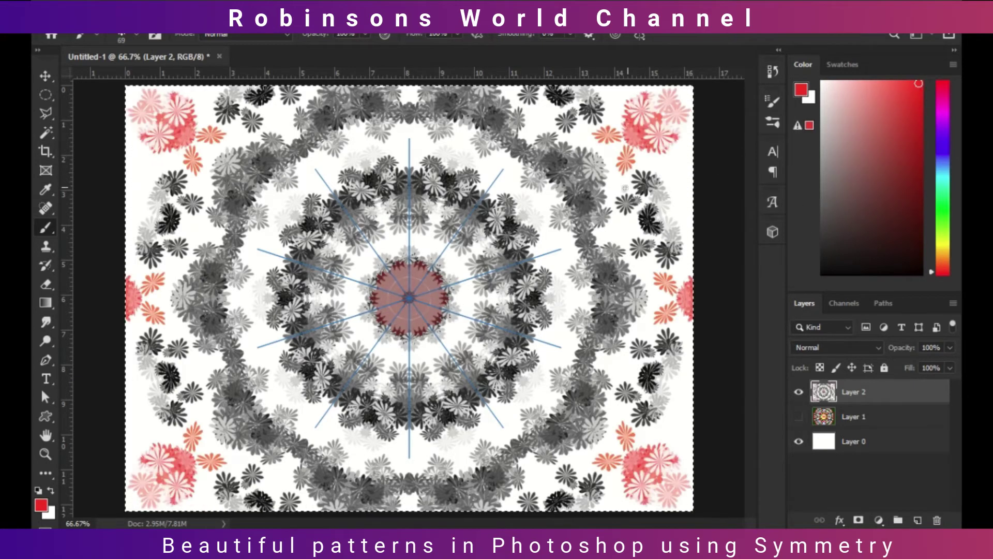
- Switch to green and paint flowers along the side edges and fan-shaped patches at the outer ends of the axes
click(944, 226)
drag(686, 188, 674, 205)
drag(547, 240, 551, 264)
- Switch to yellow and paint a flower ring around the centre and over the green fan-shaped patches
click(944, 259)
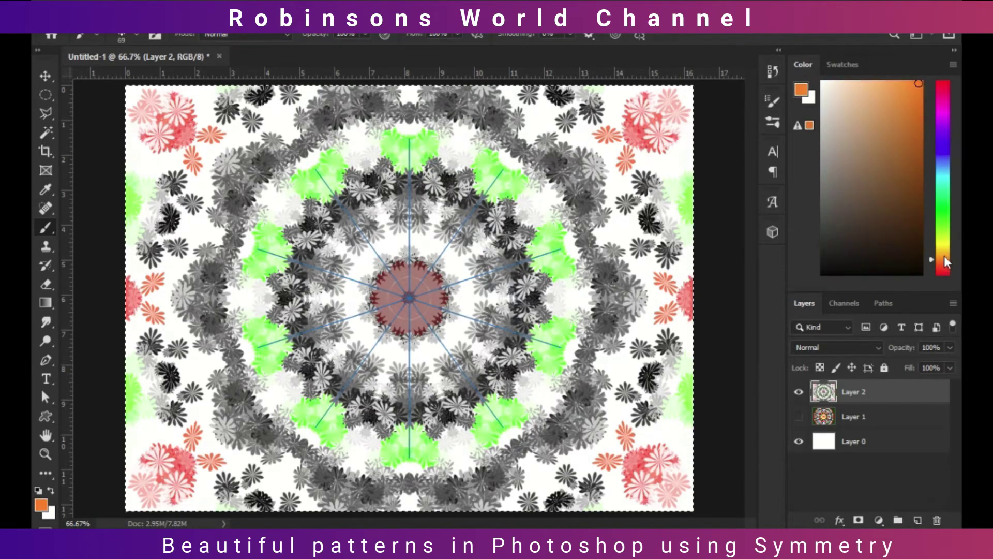
click(943, 245)
drag(471, 278, 459, 313)
drag(561, 320, 557, 342)
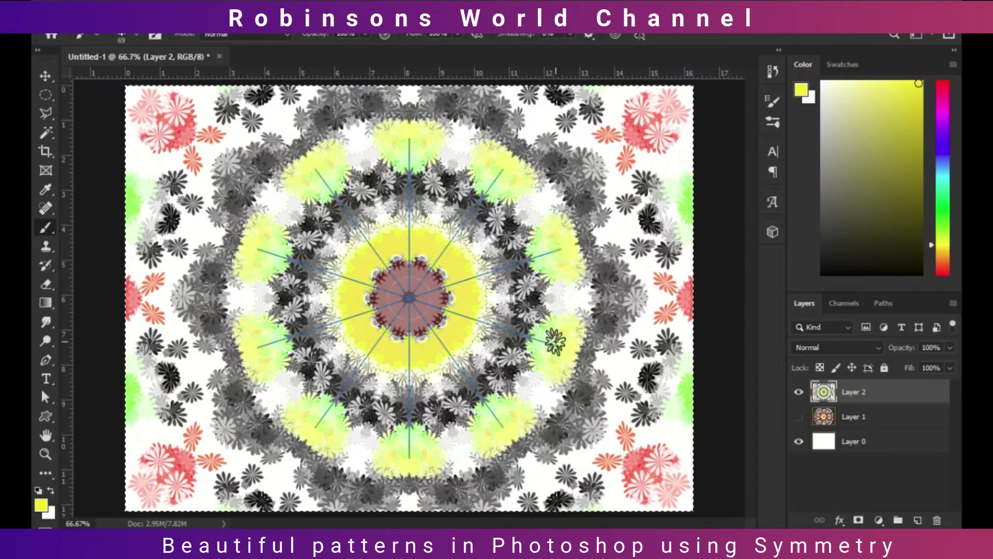
- Paint bright green clusters over the grey outer ring and crimson flowers in towards the centre, and clear Layer 2
click(944, 209)
drag(264, 136, 305, 110)
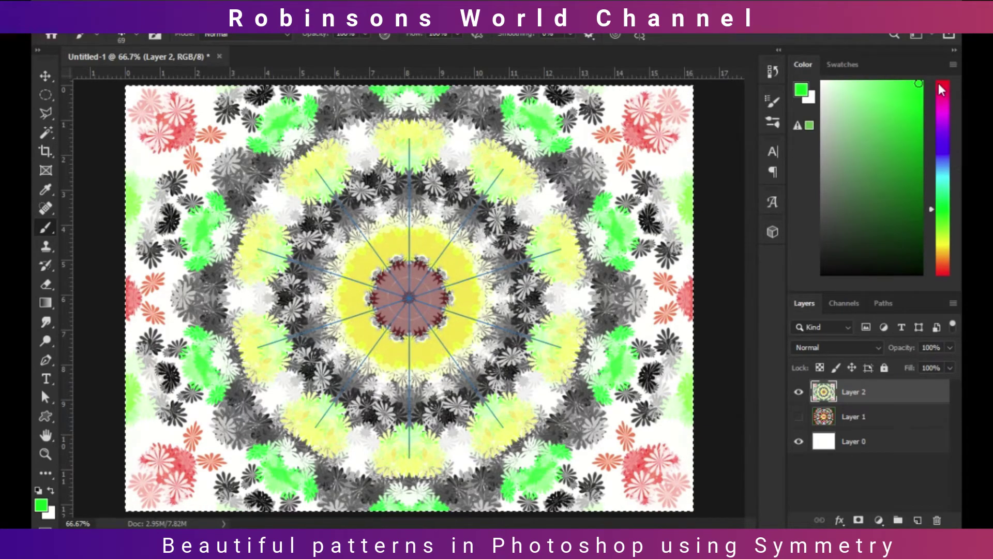
click(943, 84)
mouse_move(581, 126)
mouse_down()
mouse_move(463, 244)
mouse_move(460, 278)
mouse_move(415, 294)
mouse_up()
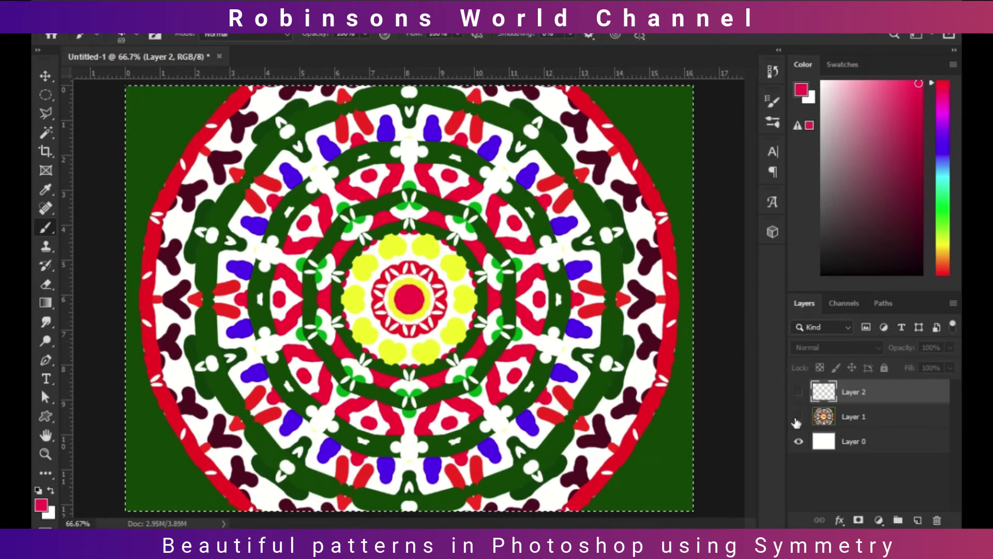
- Hide Layer 1, add a new layer above Layer 2, and make Layer 2 the active layer
click(798, 417)
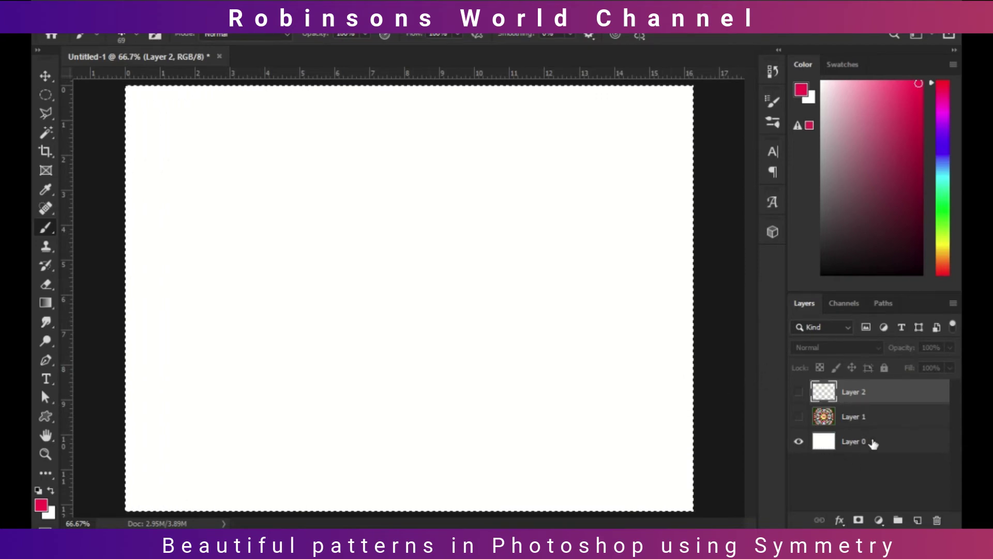
click(917, 519)
click(827, 420)
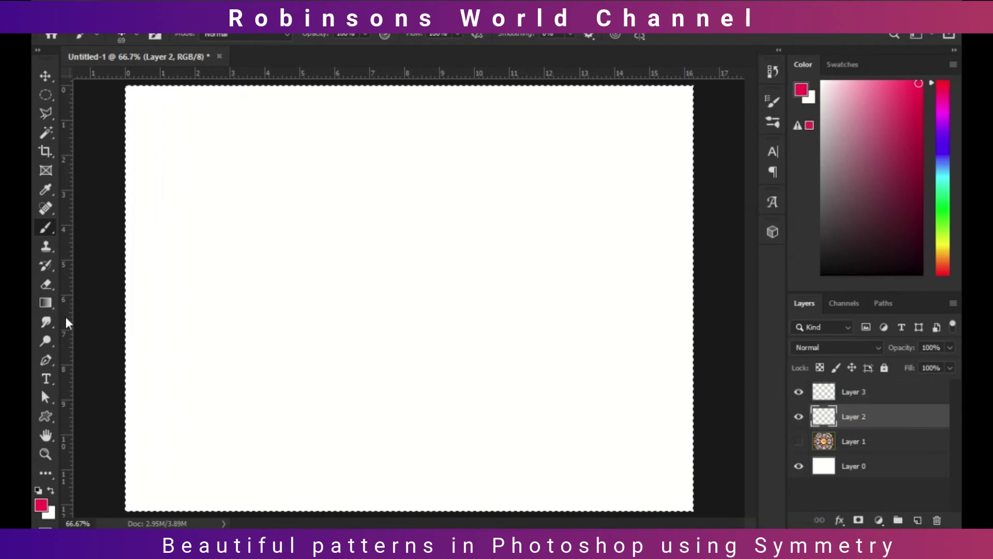
- Fill Layer 2 with a radial rainbow gradient spreading from near the canvas centre to past the edge
click(44, 303)
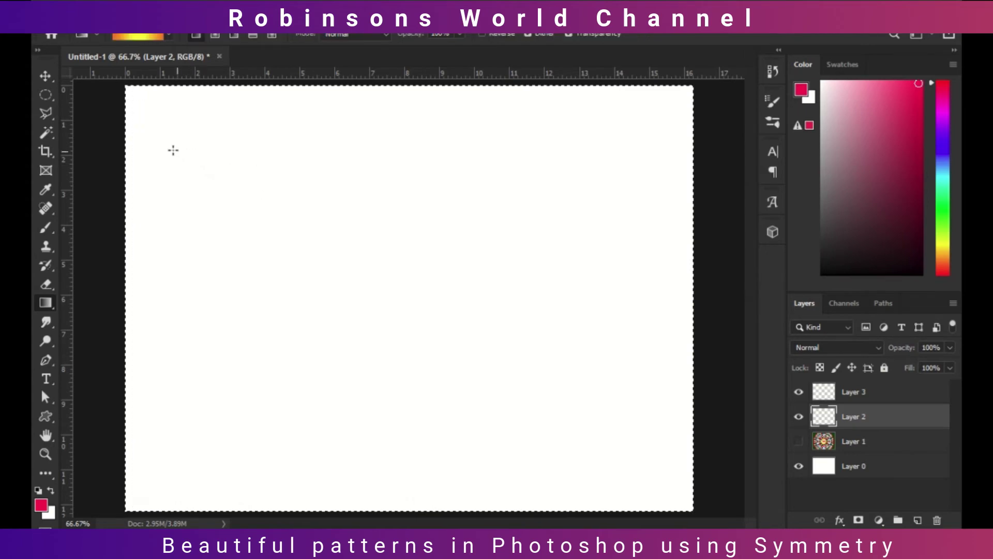
click(171, 36)
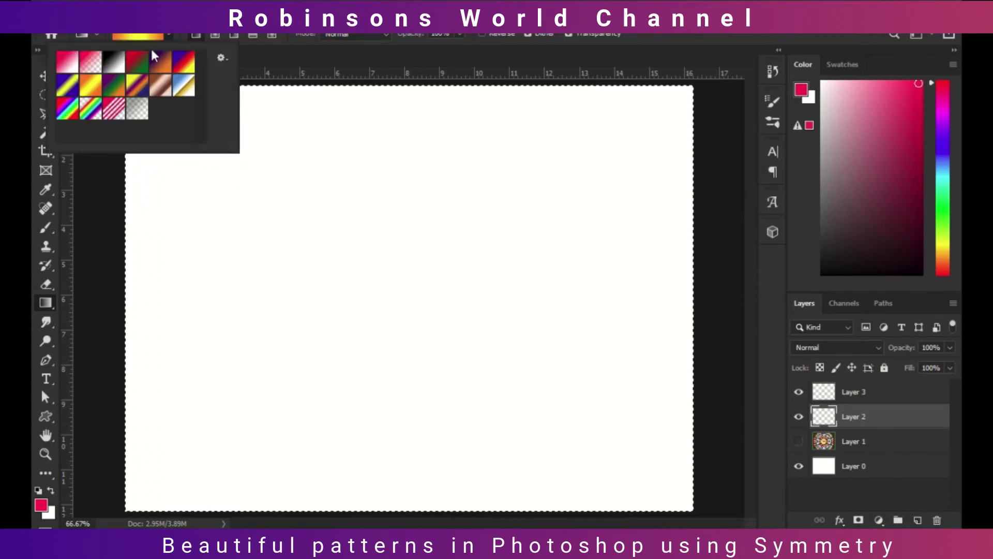
click(65, 115)
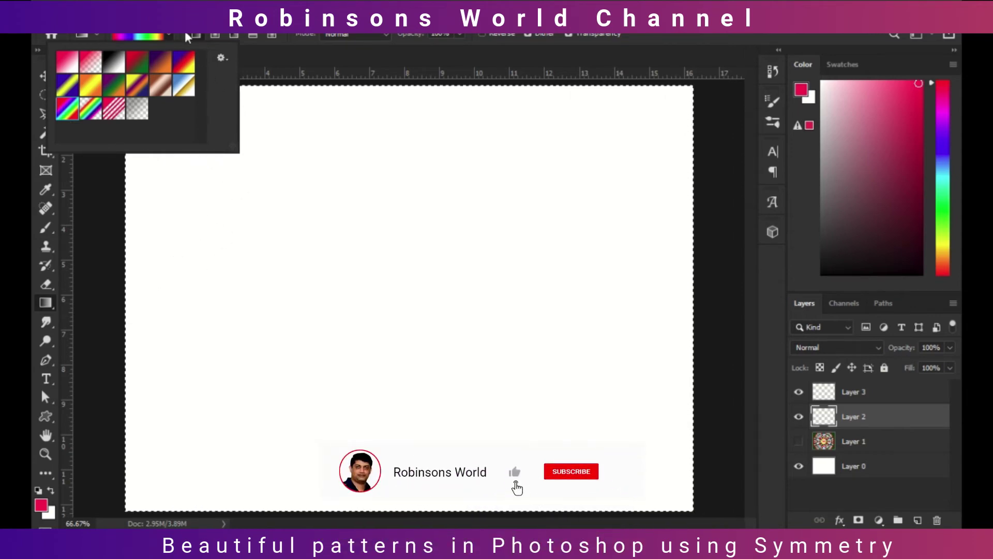
click(215, 34)
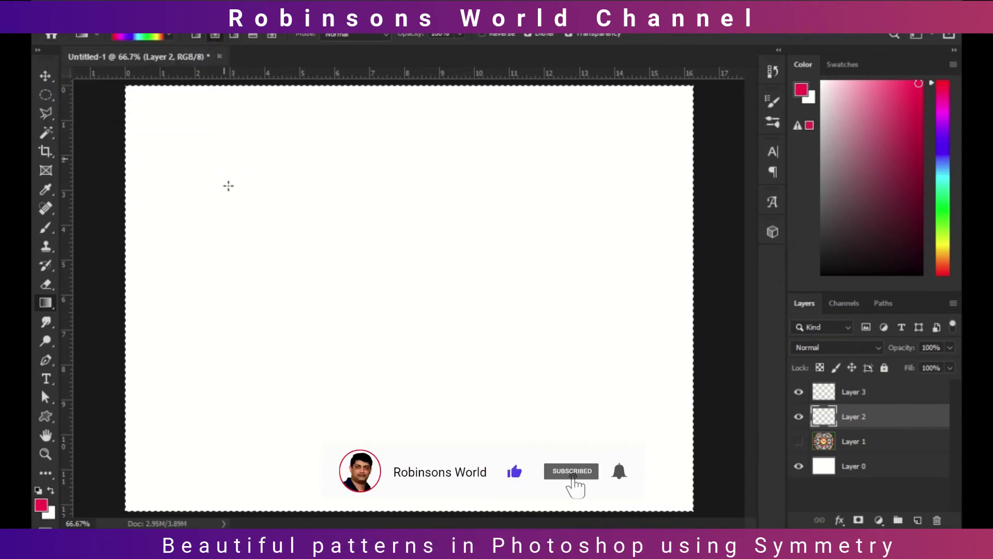
drag(388, 309, 107, 311)
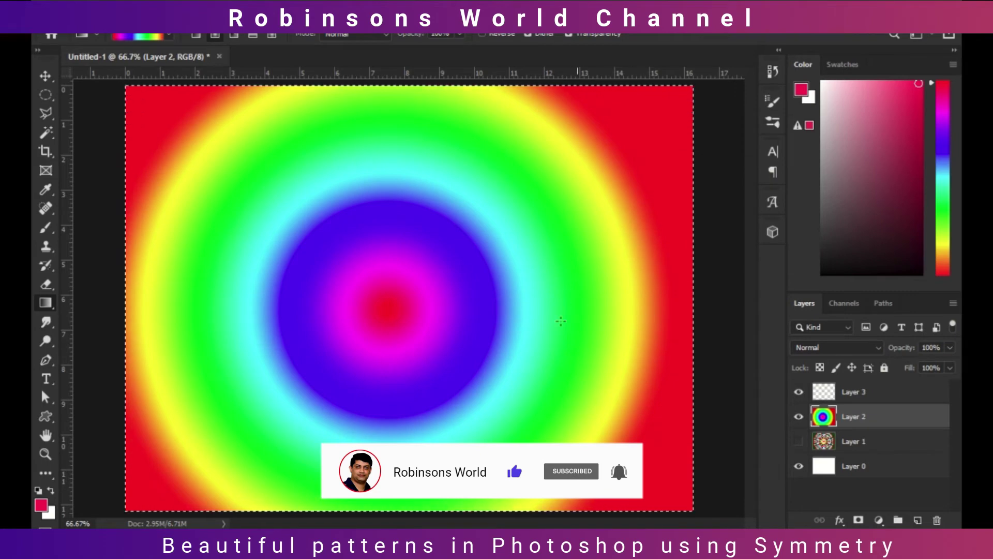
- Fill Layer 3 with the default black foreground colour and add a white layer mask to it
click(857, 393)
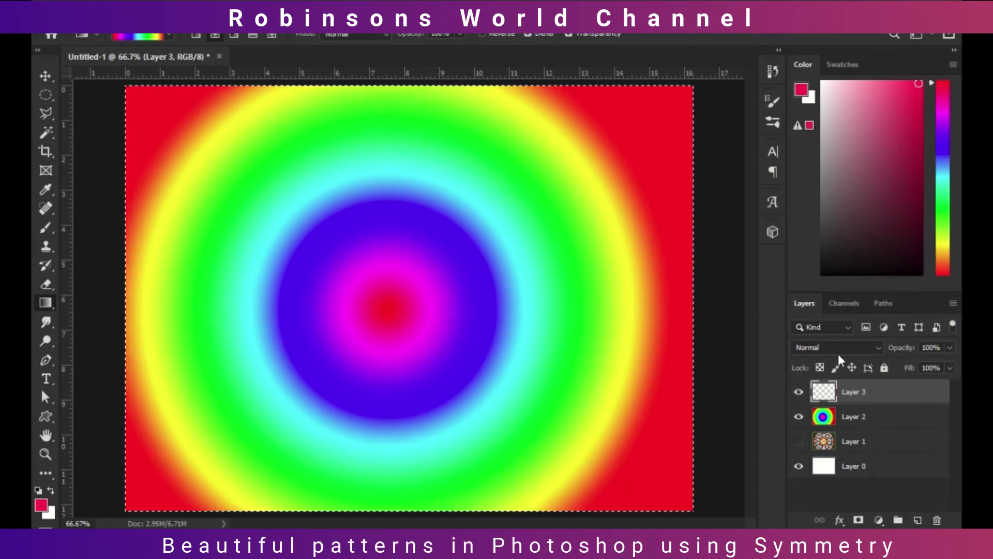
key(d)
click(820, 367)
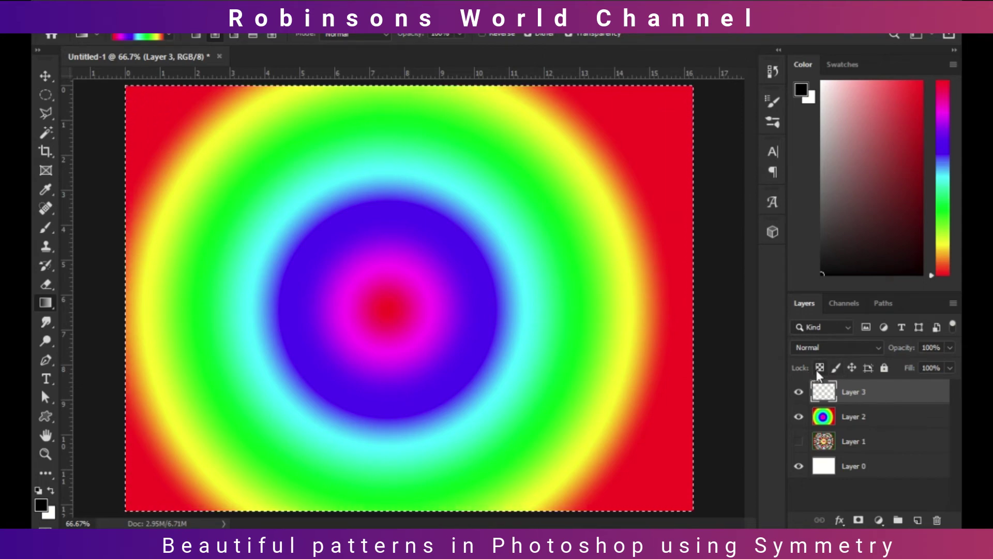
key(alt+BackSpace)
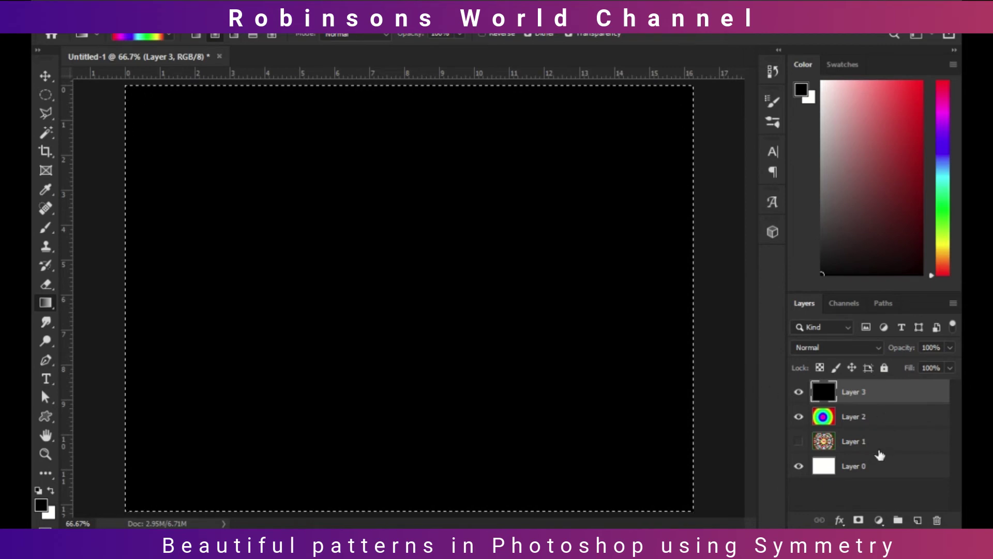
click(858, 520)
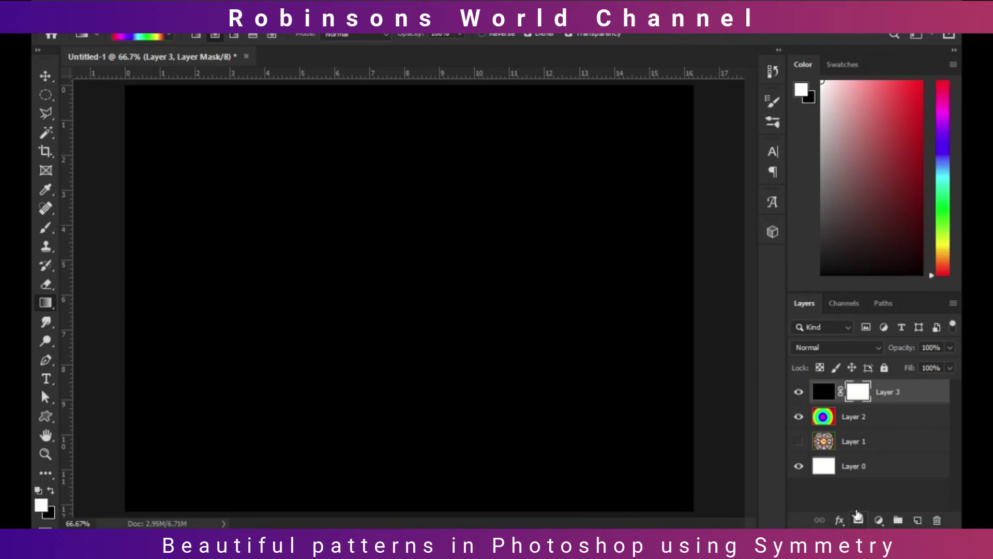
- Switch to the Pencil tool and set up Mandala symmetry, with its axes stretched across the full canvas width
drag(46, 227, 118, 243)
click(118, 241)
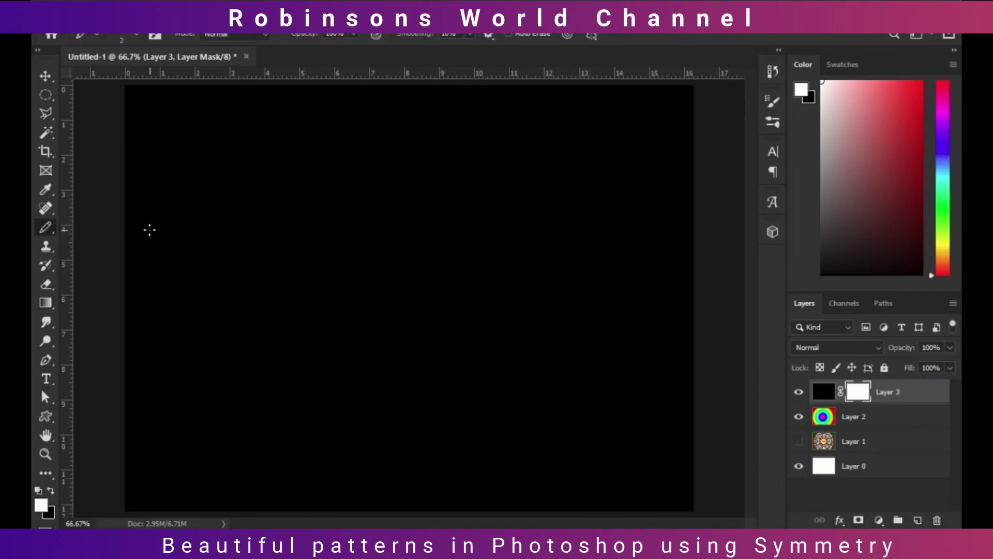
click(591, 35)
click(610, 212)
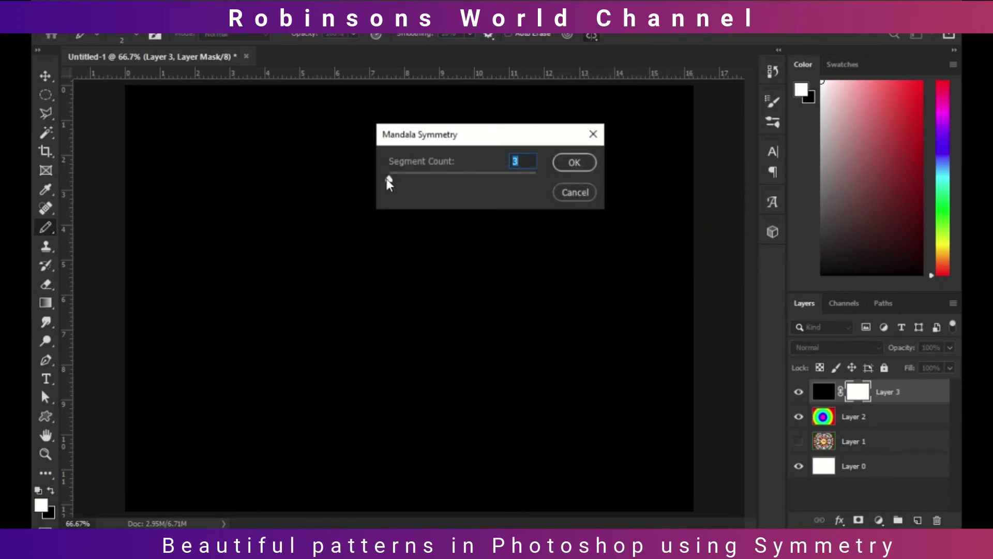
click(582, 164)
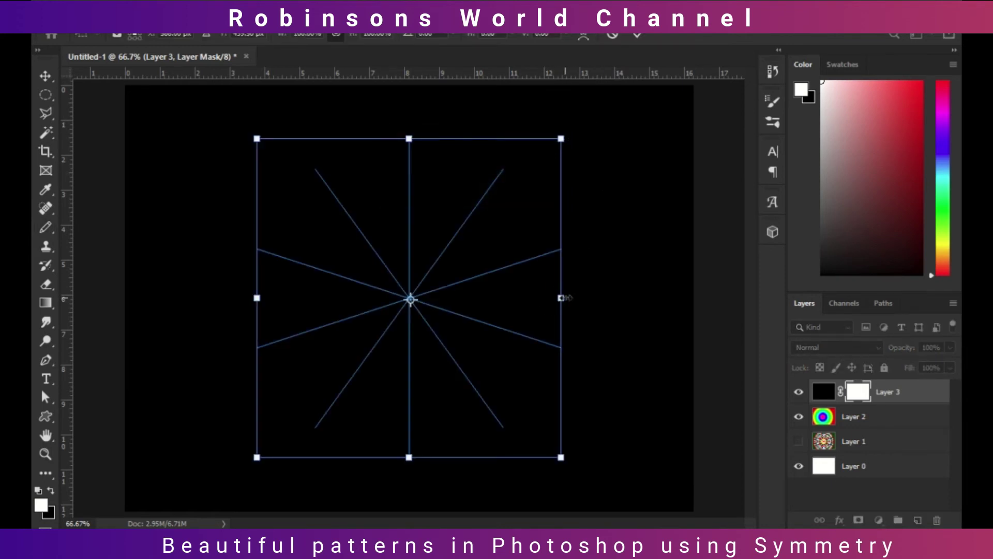
drag(562, 298, 693, 298)
drag(253, 299, 124, 299)
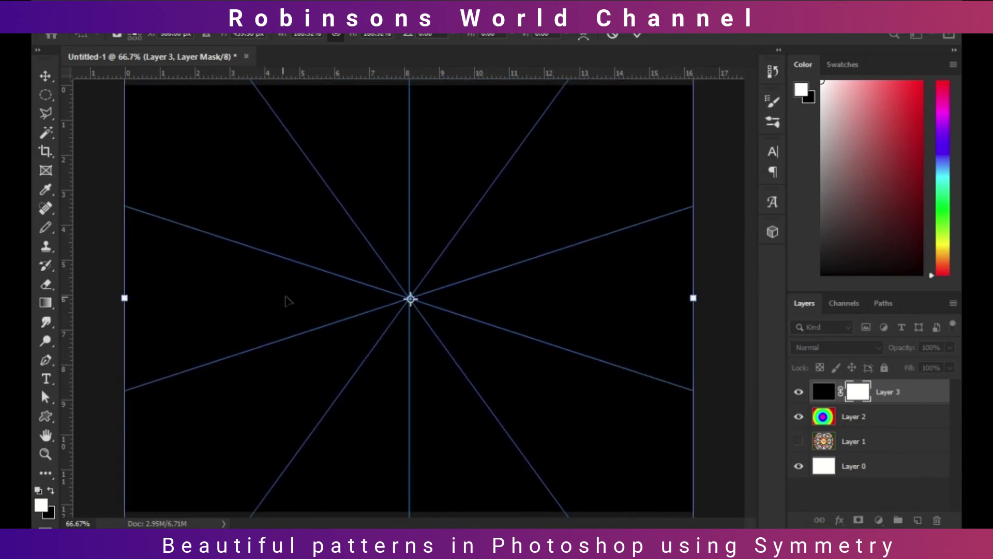
key(Return)
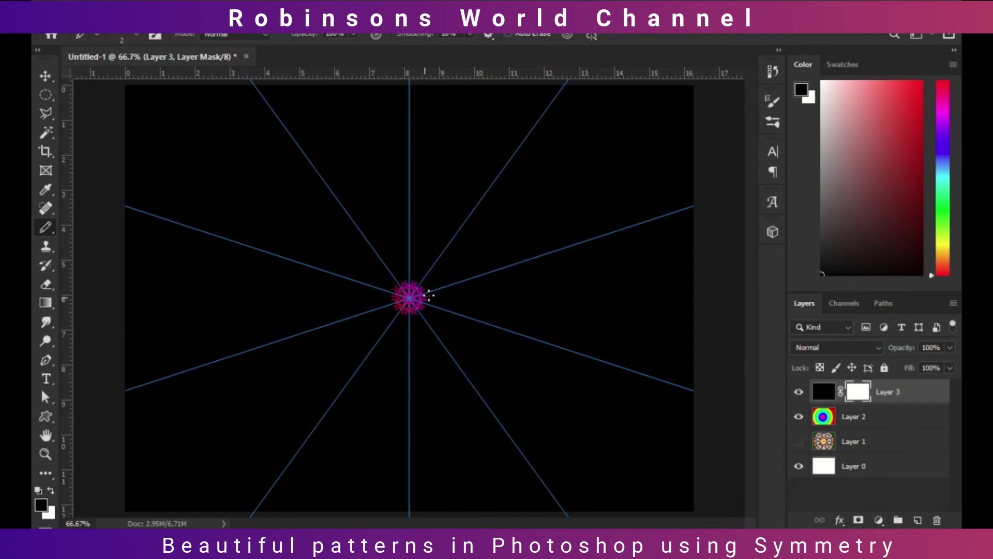
- Draw thin black line motifs on Layer 3's mask, from a central flower outwards to the canvas edges and corners
mouse_move(453, 290)
mouse_down()
mouse_move(448, 279)
mouse_move(481, 246)
mouse_move(539, 248)
mouse_move(522, 235)
mouse_move(534, 215)
mouse_move(605, 259)
mouse_move(567, 269)
mouse_move(535, 259)
mouse_move(614, 264)
mouse_move(597, 295)
mouse_move(560, 270)
mouse_move(561, 258)
mouse_up()
drag(567, 177, 613, 151)
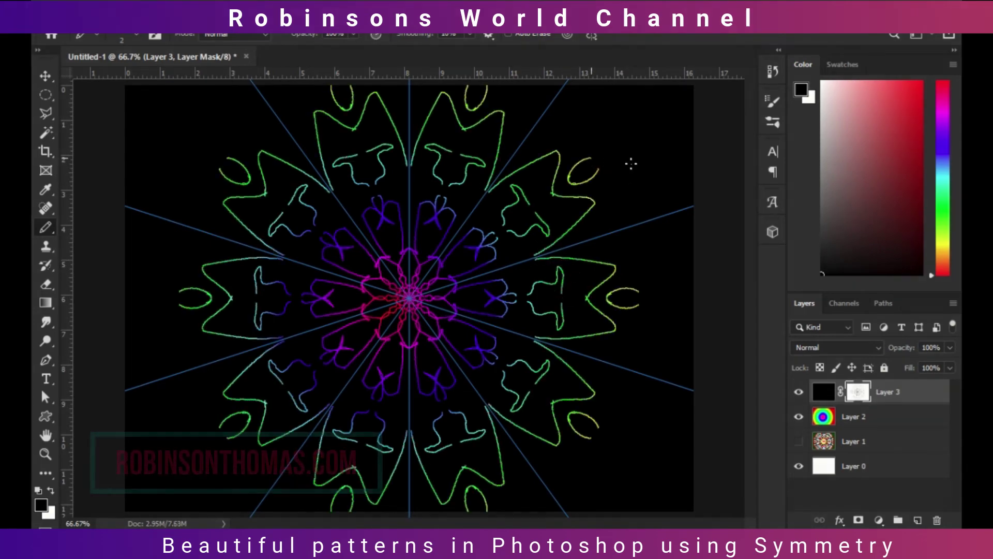
mouse_move(564, 126)
mouse_down()
mouse_move(643, 126)
mouse_move(631, 141)
mouse_up()
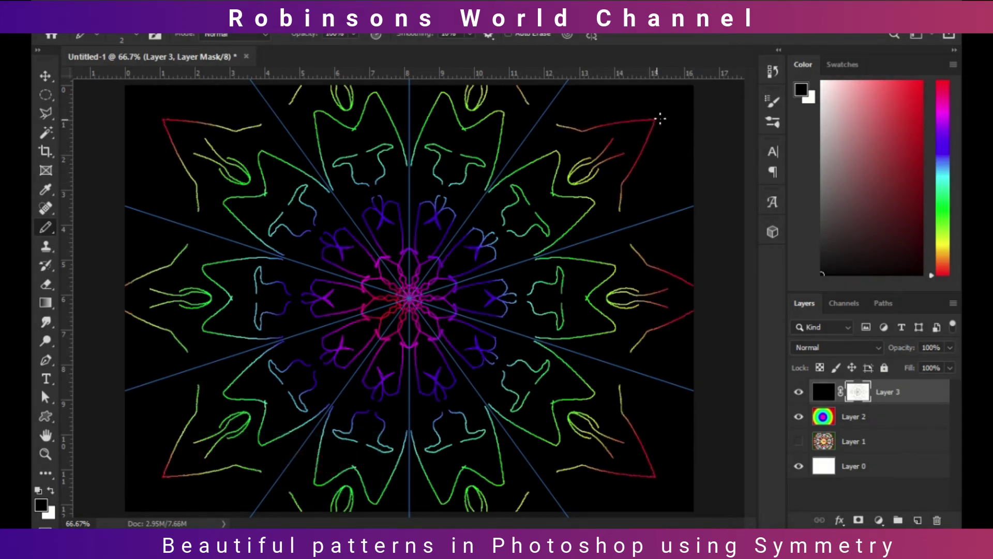
mouse_move(591, 110)
mouse_down()
mouse_move(680, 107)
mouse_move(672, 134)
mouse_up()
drag(220, 235, 218, 219)
drag(529, 256, 518, 288)
drag(619, 225, 617, 260)
drag(144, 203, 142, 226)
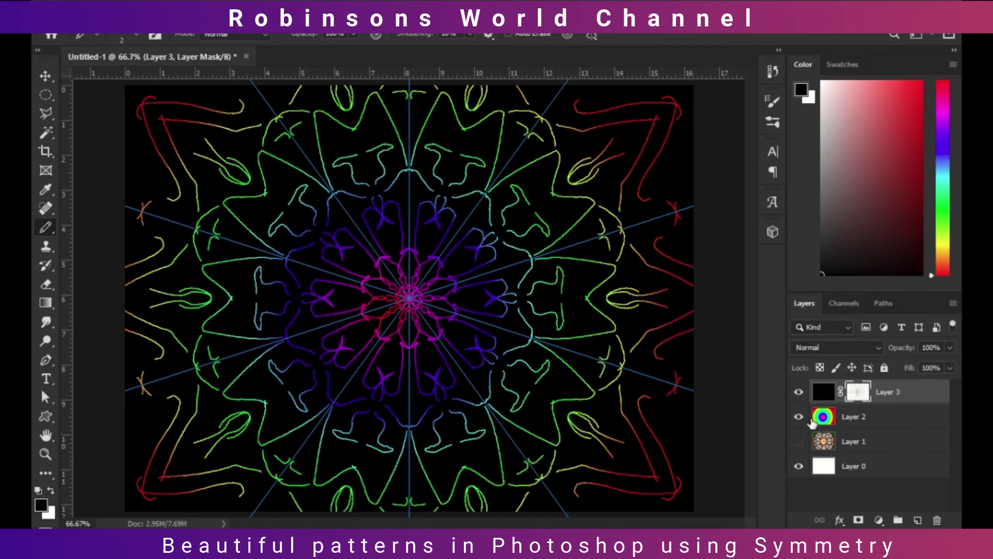
- Duplicate Layer 3 with the original hidden, and fill the copy's mask with white
click(930, 524)
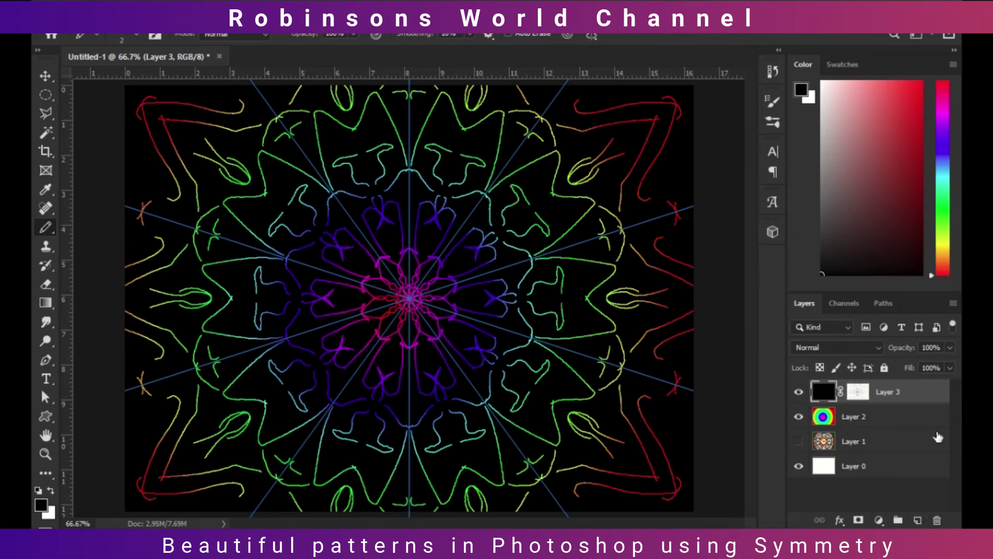
key(ctrl+j)
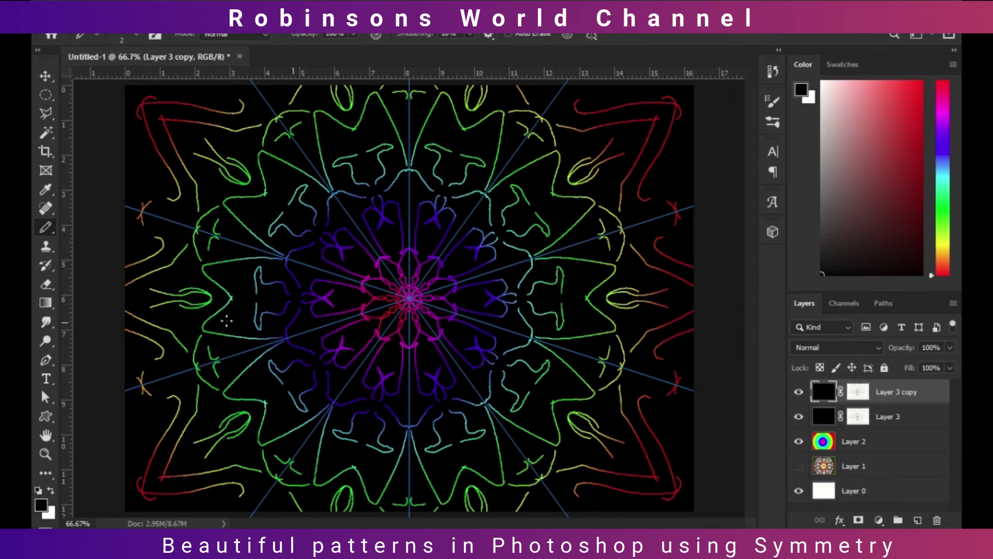
click(798, 416)
click(854, 394)
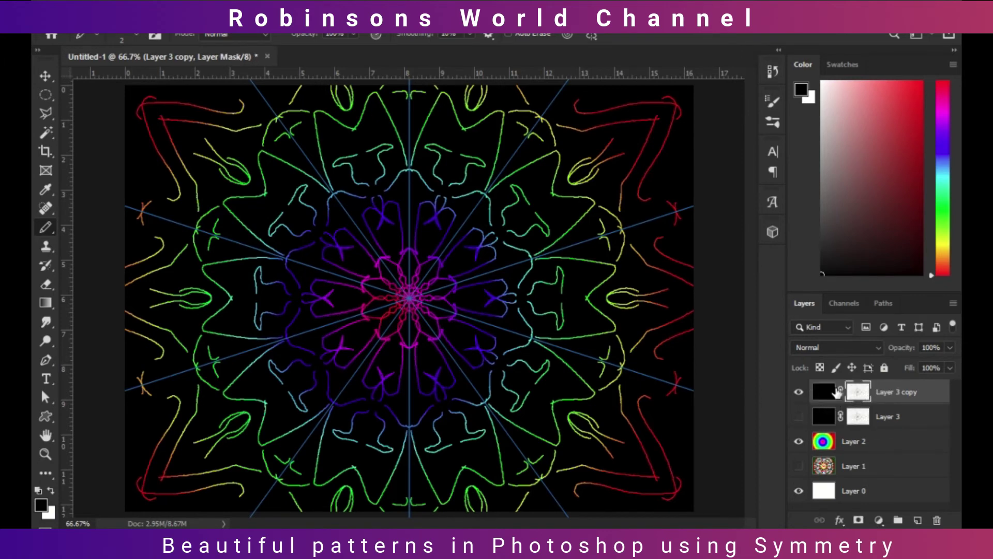
key(ctrl+BackSpace)
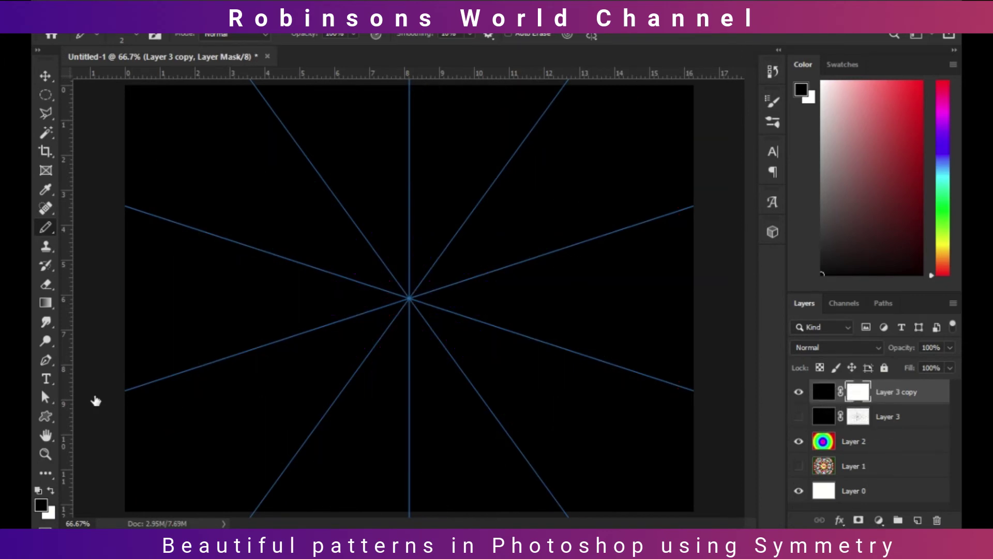
- Switch to the Brush tool with the Azalea tip at 90 px and paint rings of flowers over the copy's mask
right_click(45, 228)
click(90, 228)
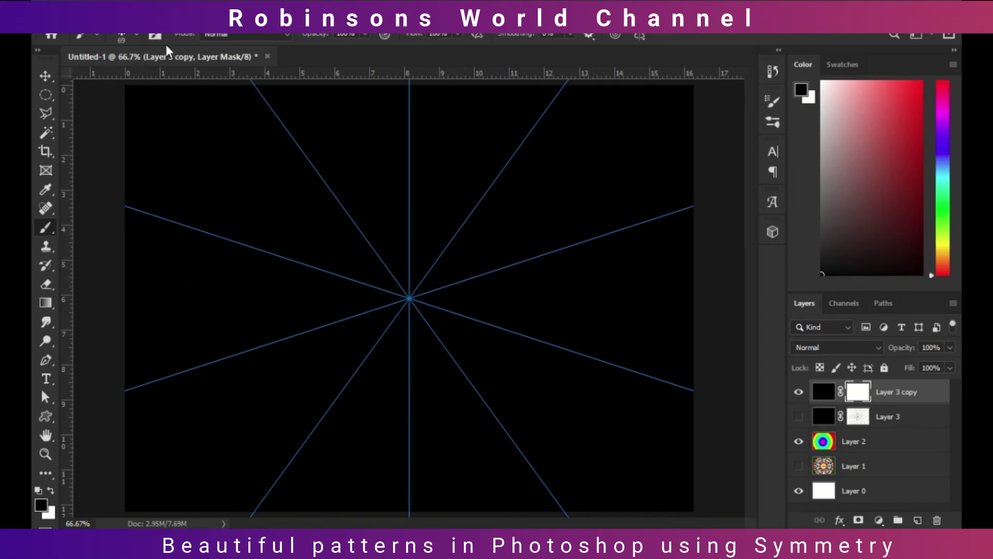
key(bracketright)
key(bracketright)
key(bracketright)
mouse_move(409, 298)
mouse_down()
mouse_move(468, 297)
mouse_move(535, 312)
mouse_move(530, 290)
mouse_move(573, 290)
mouse_move(604, 311)
mouse_move(632, 304)
mouse_move(638, 373)
mouse_move(586, 393)
mouse_move(94, 507)
mouse_up()
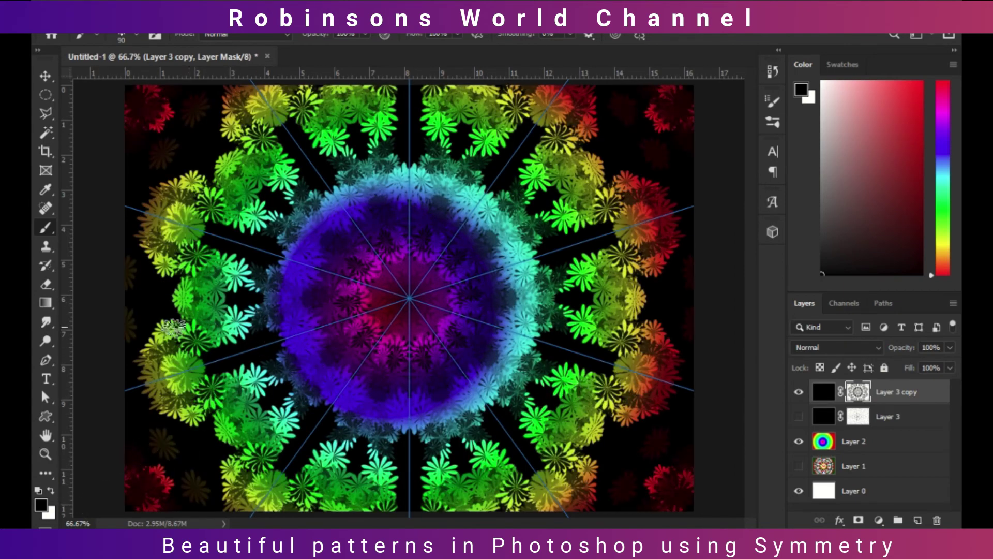
- Select the whole canvas, clear the mask, and choose the Drippy Watercolor brush at 37 px
key(ctrl+a)
key(Delete)
click(138, 34)
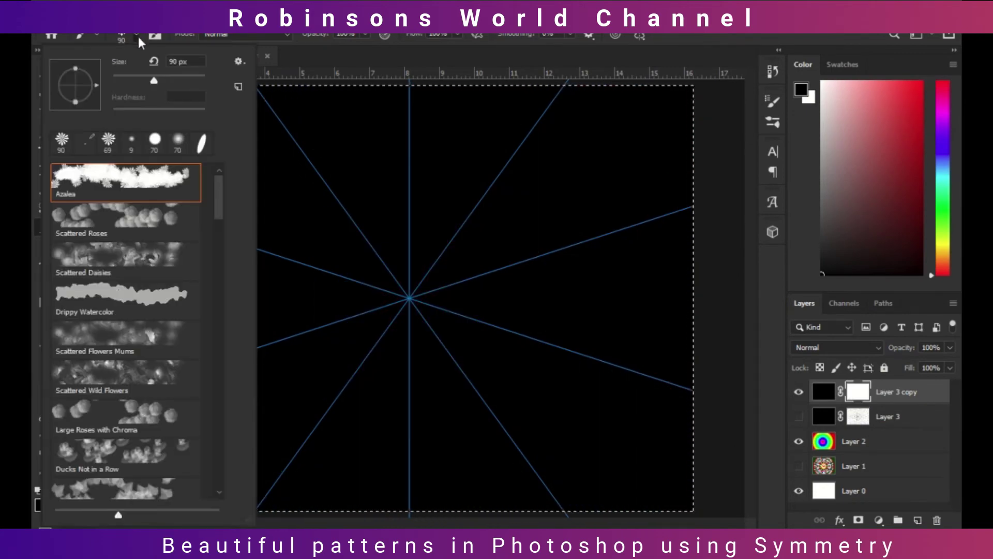
click(145, 294)
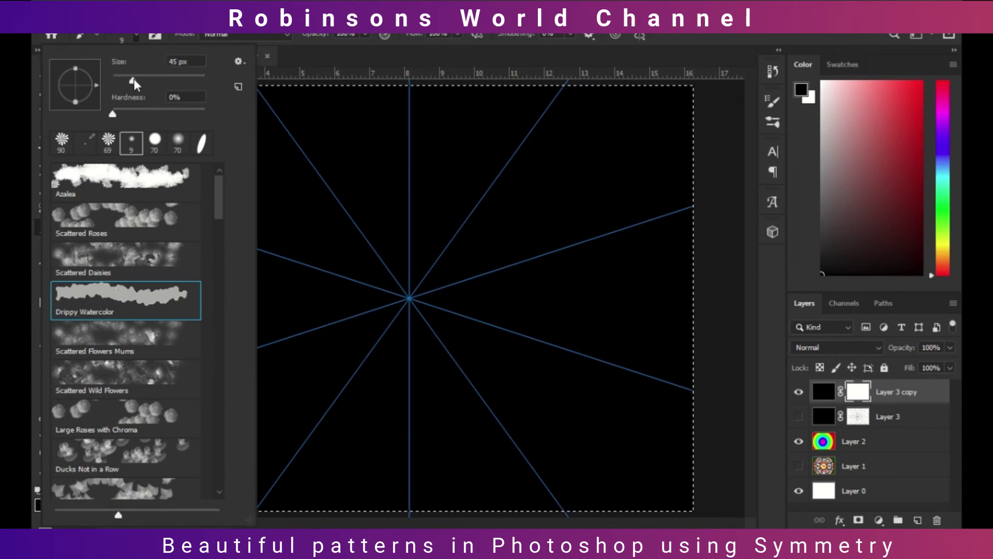
drag(130, 79, 128, 79)
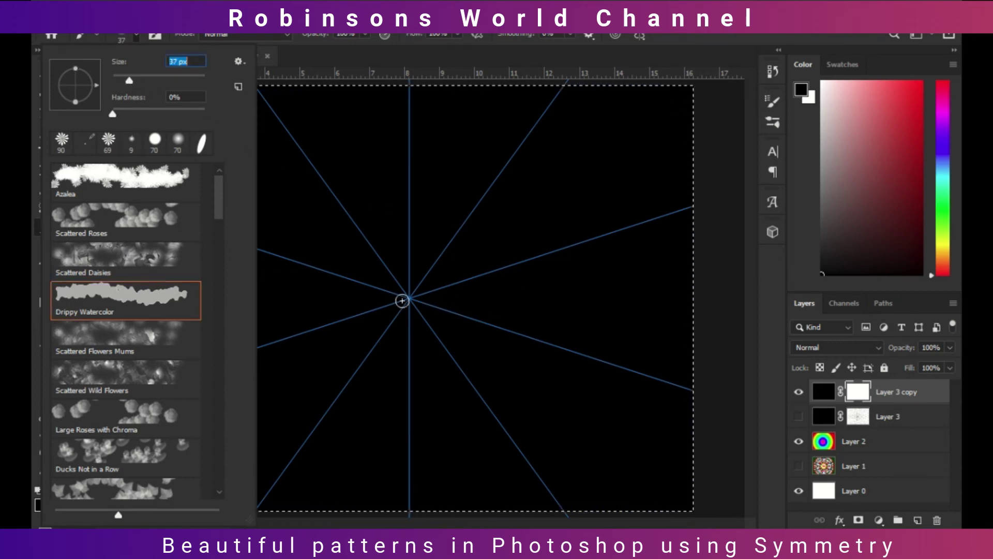
- Paint a toothed disc at the centre and rounded blobs outwards to the edges and corners of the mask
drag(402, 300, 428, 297)
click(428, 296)
click(463, 296)
click(483, 287)
click(548, 295)
click(618, 296)
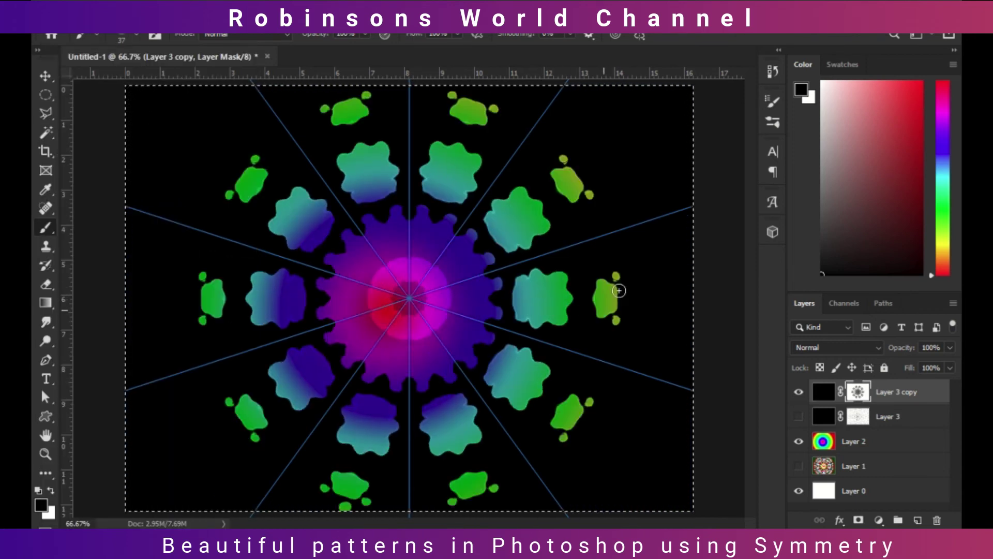
mouse_move(672, 214)
mouse_down()
mouse_move(637, 176)
mouse_move(675, 172)
mouse_move(658, 140)
mouse_move(721, 132)
mouse_up()
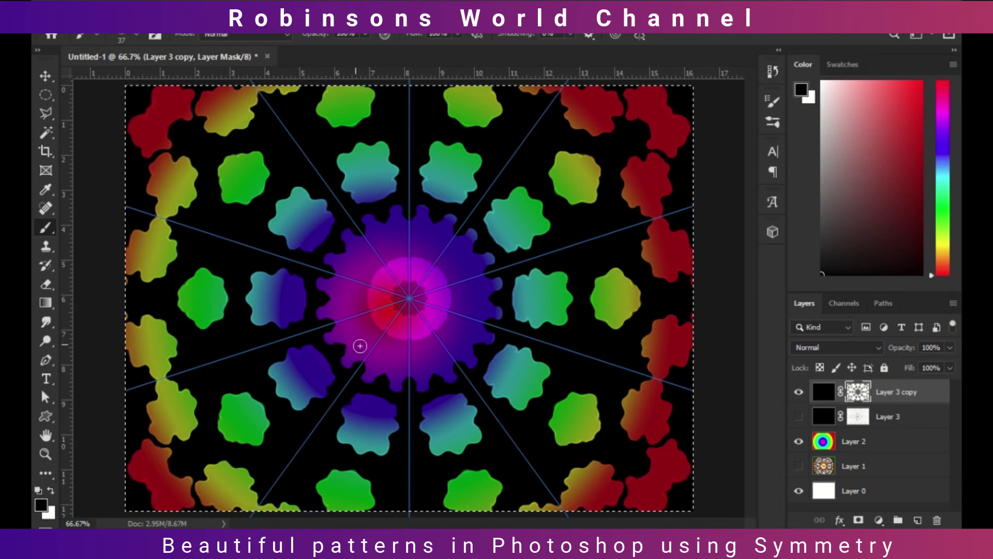
- Clear the mask and choose the Butterfly brush
key(ctrl+Delete)
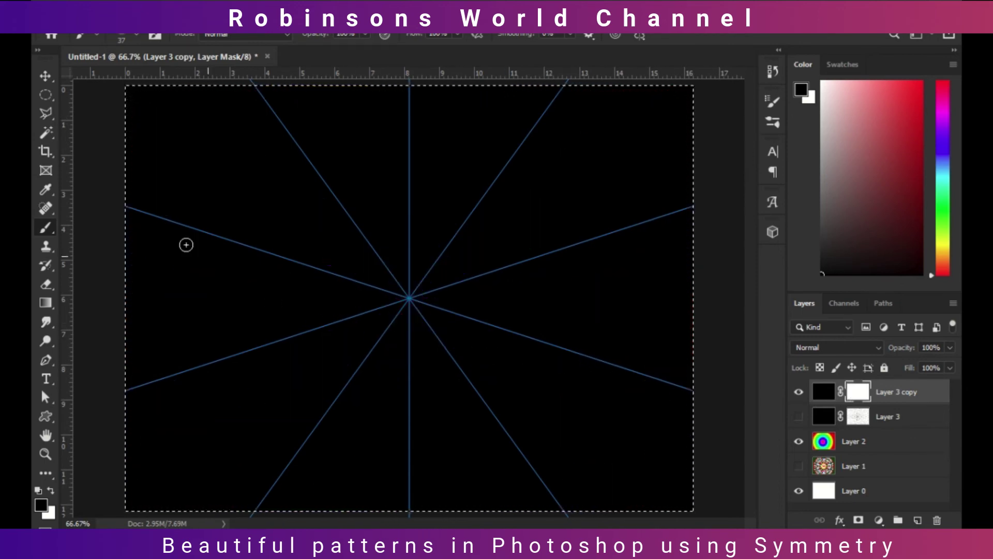
click(136, 34)
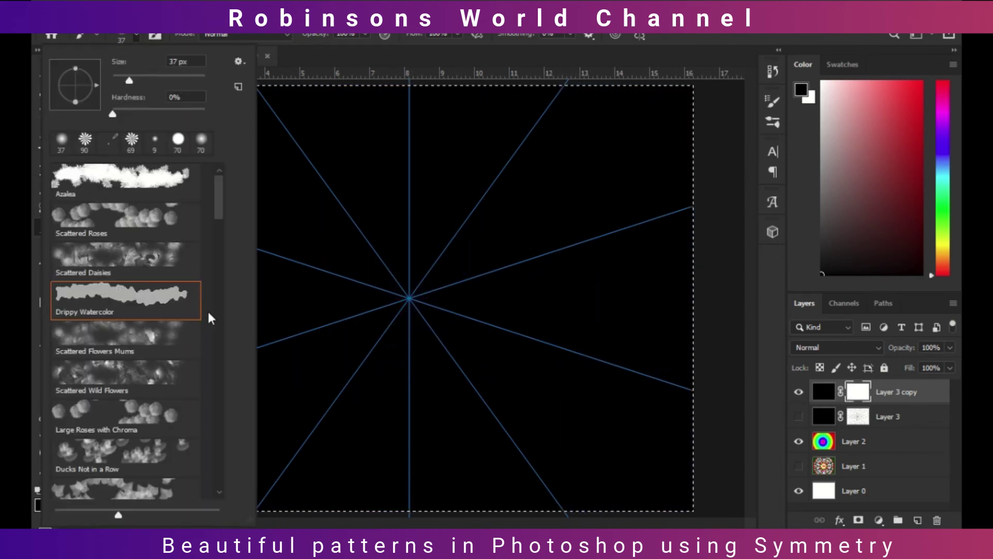
mouse_move(218, 221)
mouse_down()
mouse_move(210, 266)
mouse_move(219, 268)
mouse_up()
click(128, 317)
- Paint butterfly clusters at the centre, in rings around it, and along the side edges and corners of the mask
mouse_move(406, 276)
mouse_down()
mouse_move(408, 295)
mouse_move(452, 293)
mouse_move(472, 277)
mouse_move(556, 259)
mouse_move(568, 290)
mouse_move(602, 239)
mouse_up()
mouse_move(609, 274)
mouse_down()
mouse_move(615, 323)
mouse_move(606, 338)
mouse_up()
mouse_move(142, 357)
mouse_down()
mouse_move(160, 443)
mouse_move(150, 456)
mouse_up()
drag(106, 512, 91, 509)
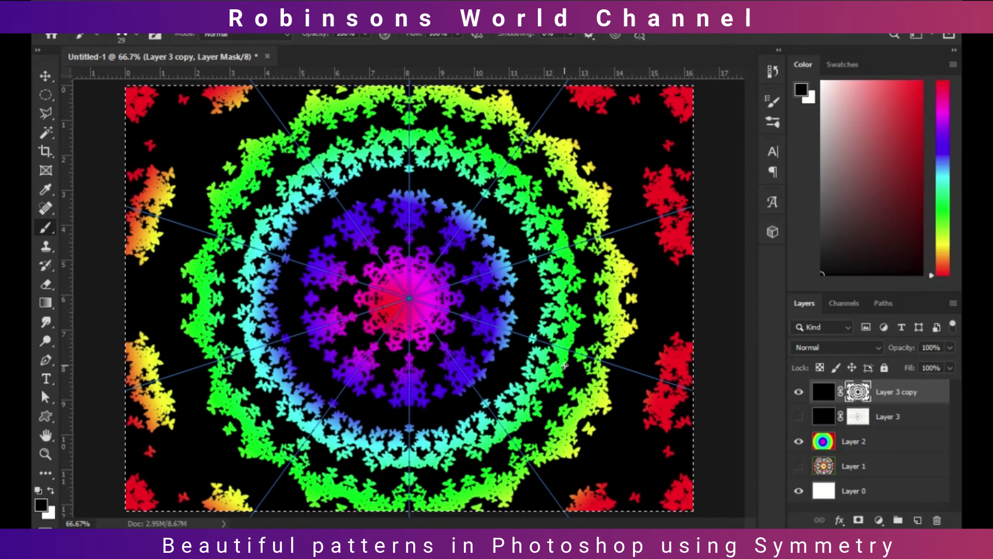
- Clear the mask and paint branching spokes and curved motifs around the centre with the 29 px Hard Round Pressure Size brush
key(Delete)
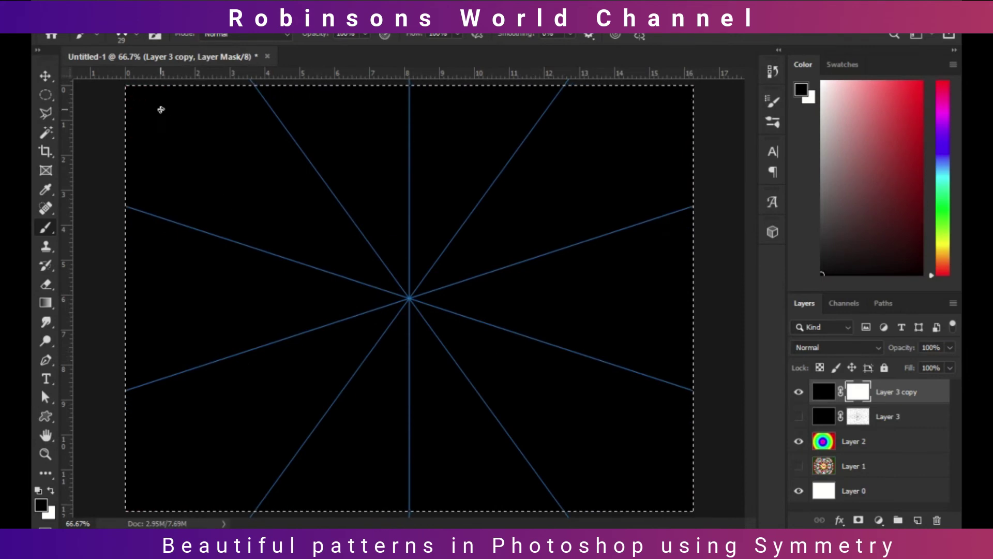
click(136, 36)
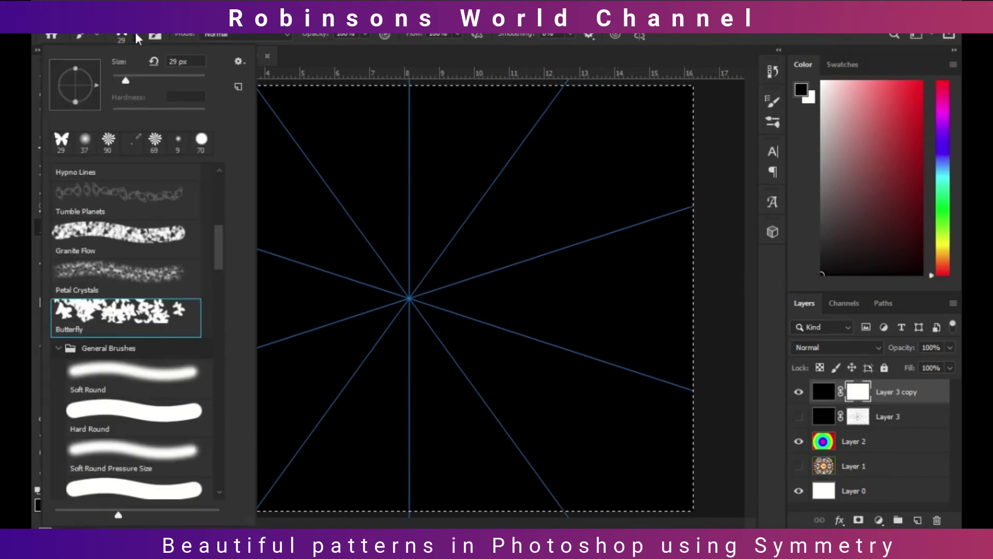
click(142, 488)
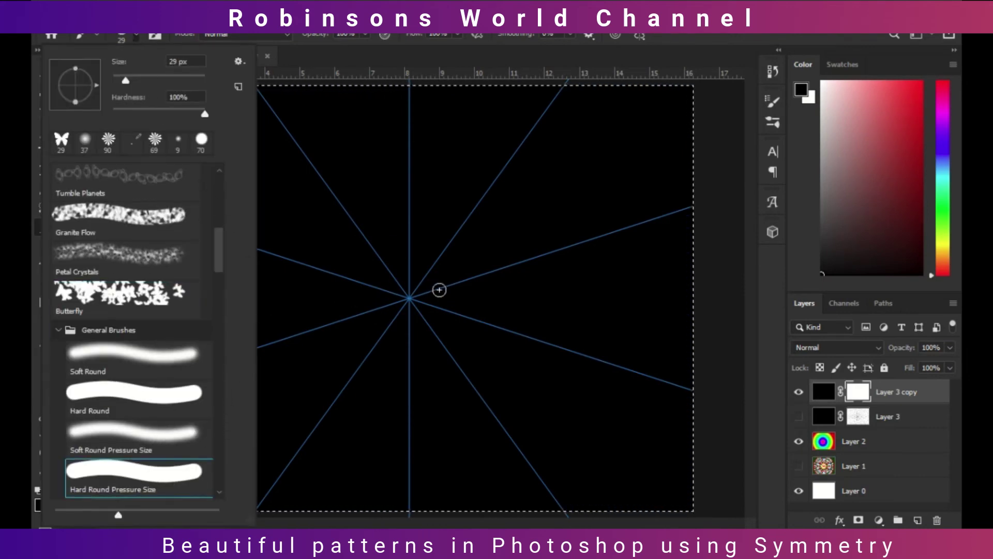
mouse_move(410, 298)
mouse_down()
mouse_move(472, 258)
mouse_move(466, 242)
mouse_move(495, 232)
mouse_move(489, 219)
mouse_move(504, 206)
mouse_move(541, 206)
mouse_move(578, 189)
mouse_move(587, 193)
mouse_move(555, 231)
mouse_move(578, 225)
mouse_move(599, 253)
mouse_up()
mouse_move(600, 209)
mouse_down()
mouse_move(605, 232)
mouse_move(545, 287)
mouse_move(566, 263)
mouse_up()
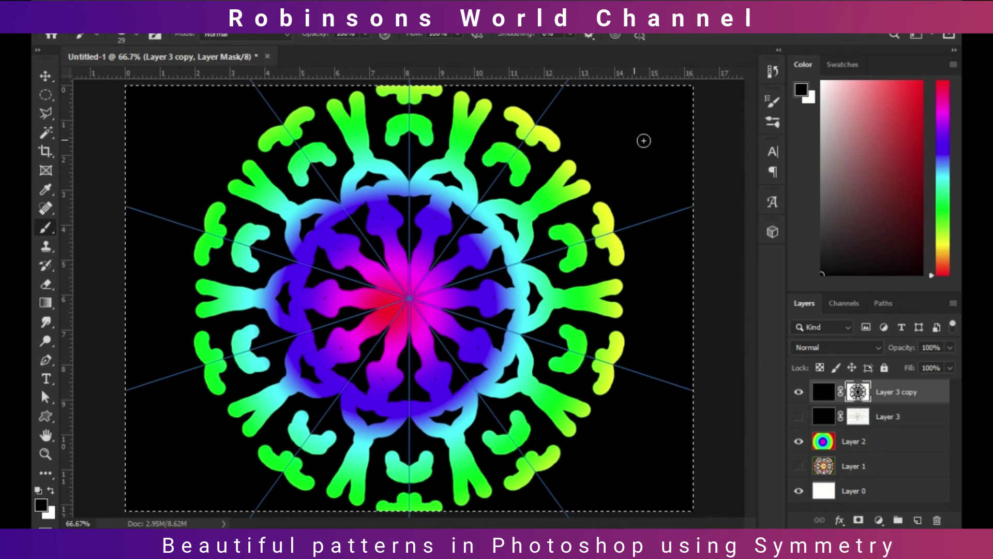
- Enlarge the brush, add thick strokes near the side edge and an outer corner, and clear the mask
key(bracketright)
key(bracketright)
key(bracketright)
key(bracketright)
key(bracketright)
key(bracketright)
key(bracketright)
key(bracketright)
drag(164, 216, 166, 380)
mouse_move(688, 145)
mouse_down()
mouse_move(672, 93)
mouse_move(631, 77)
mouse_up()
key(Delete)
- Paint a thick mirrored stroke from the centre outwards and scatter dots towards the corners of the mask
drag(409, 306, 594, 236)
click(559, 201)
click(601, 183)
click(657, 155)
click(665, 212)
- Paint a five-armed pattern on the mask: a central star flower, long surrounding arcs, short radial bars and scattered outer dots
mouse_move(409, 298)
mouse_down()
mouse_move(286, 269)
mouse_move(288, 254)
mouse_move(317, 291)
mouse_up()
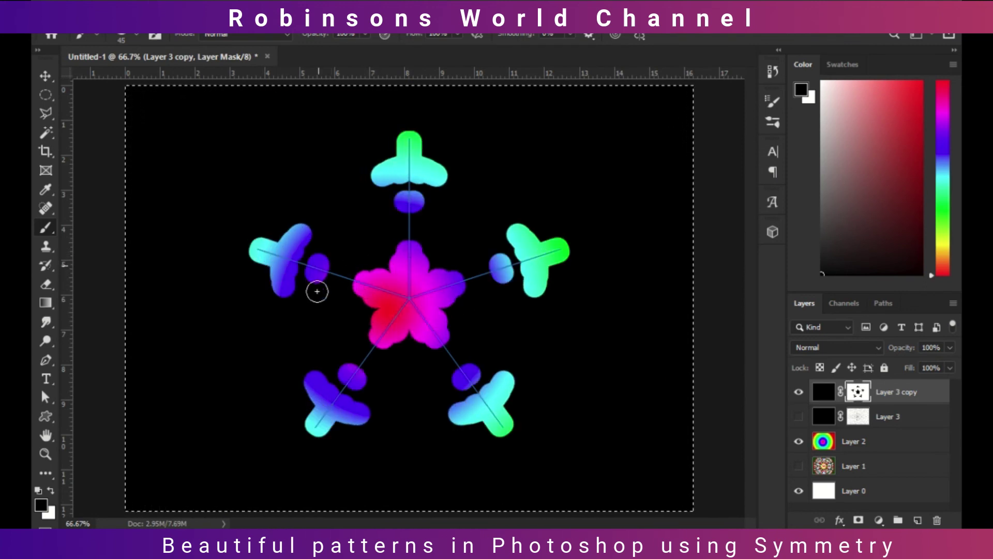
drag(570, 231, 593, 336)
drag(603, 236, 643, 221)
drag(605, 166, 561, 118)
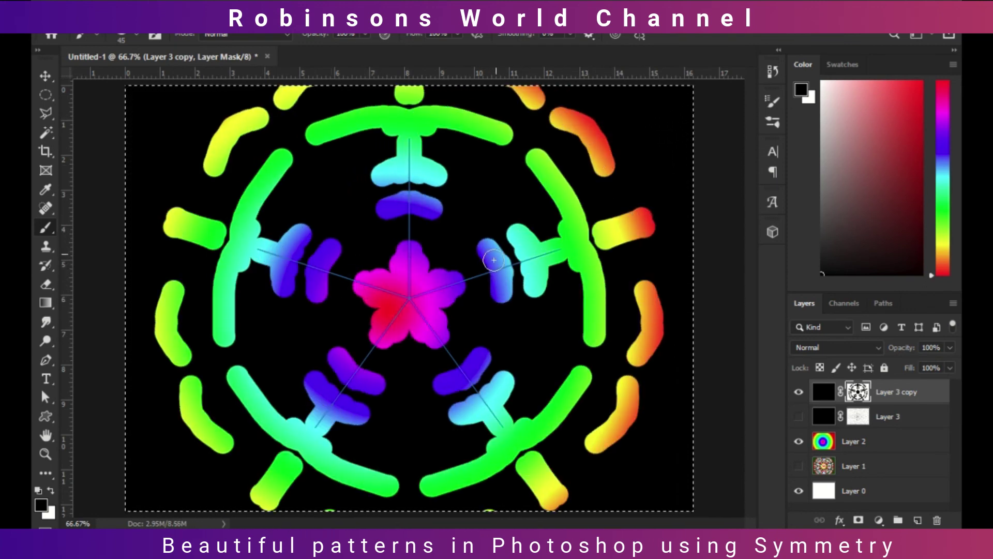
click(486, 191)
click(647, 119)
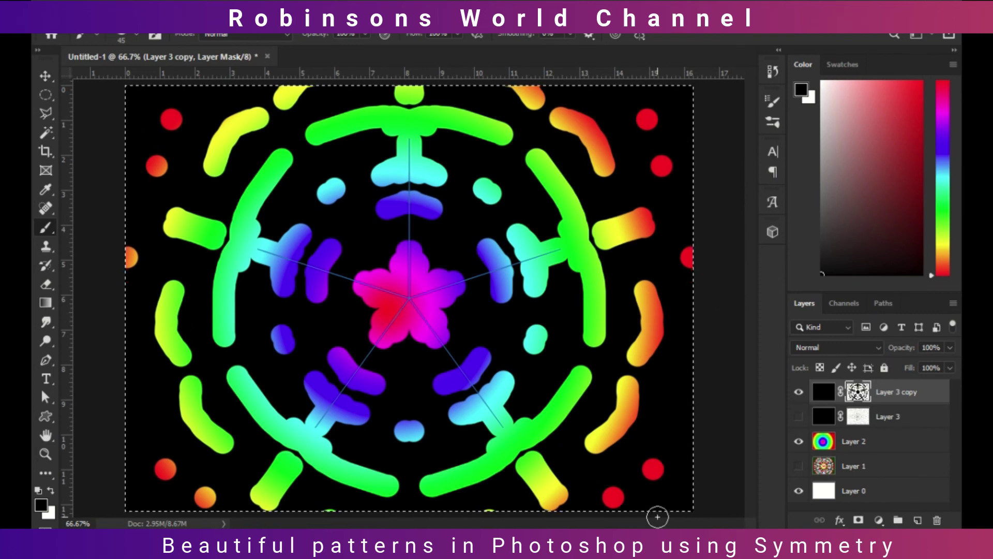